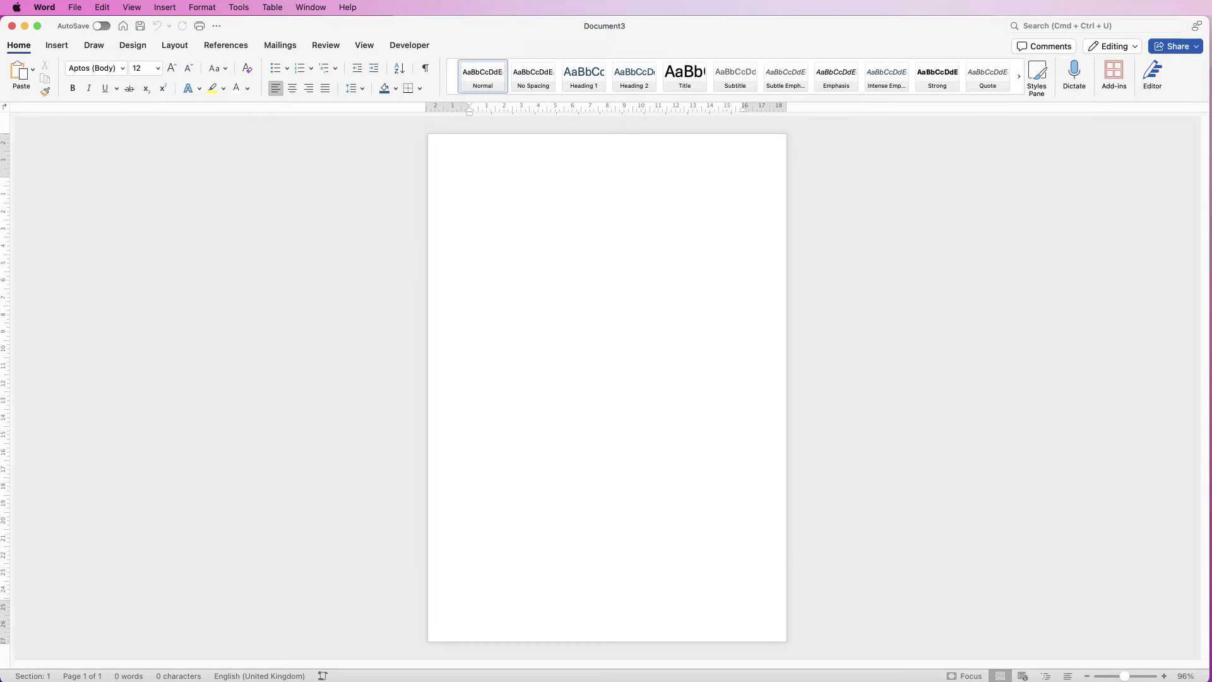
Switch to the Safari window showing the ChatGPT household chore checklist.
key("super+Tab")
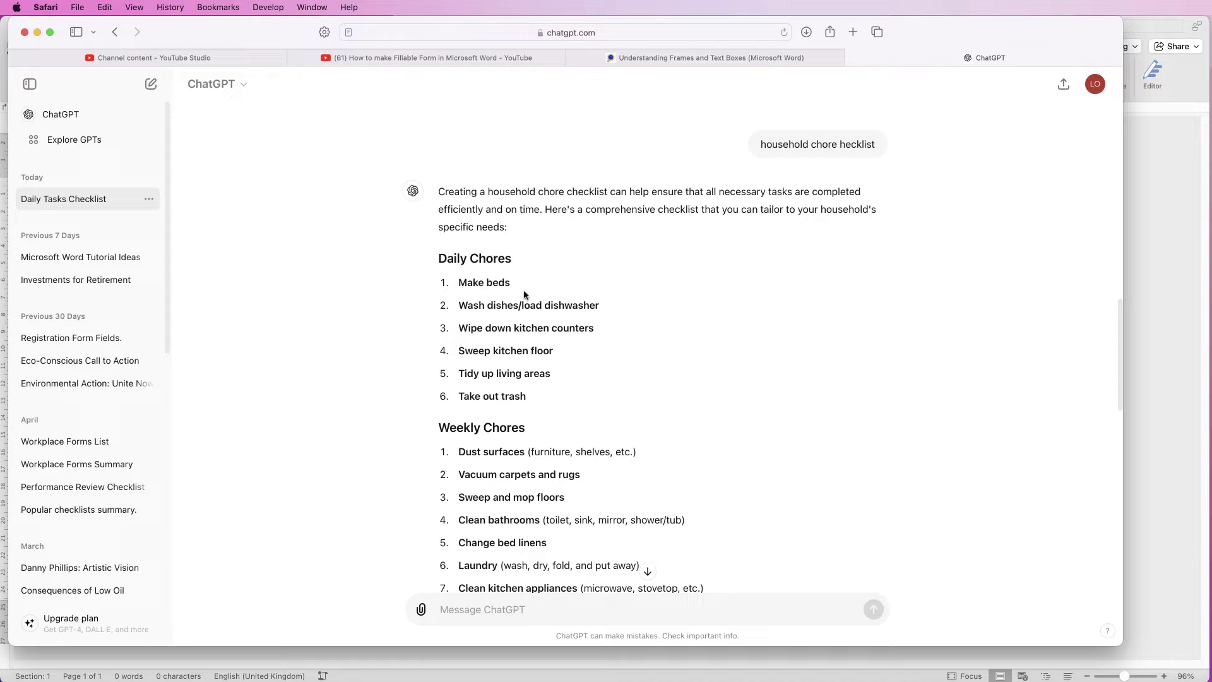
Select the Daily through As-Needed chore lists in the ChatGPT reply for copying.
left_click_drag(1119, 363, 1116, 395)
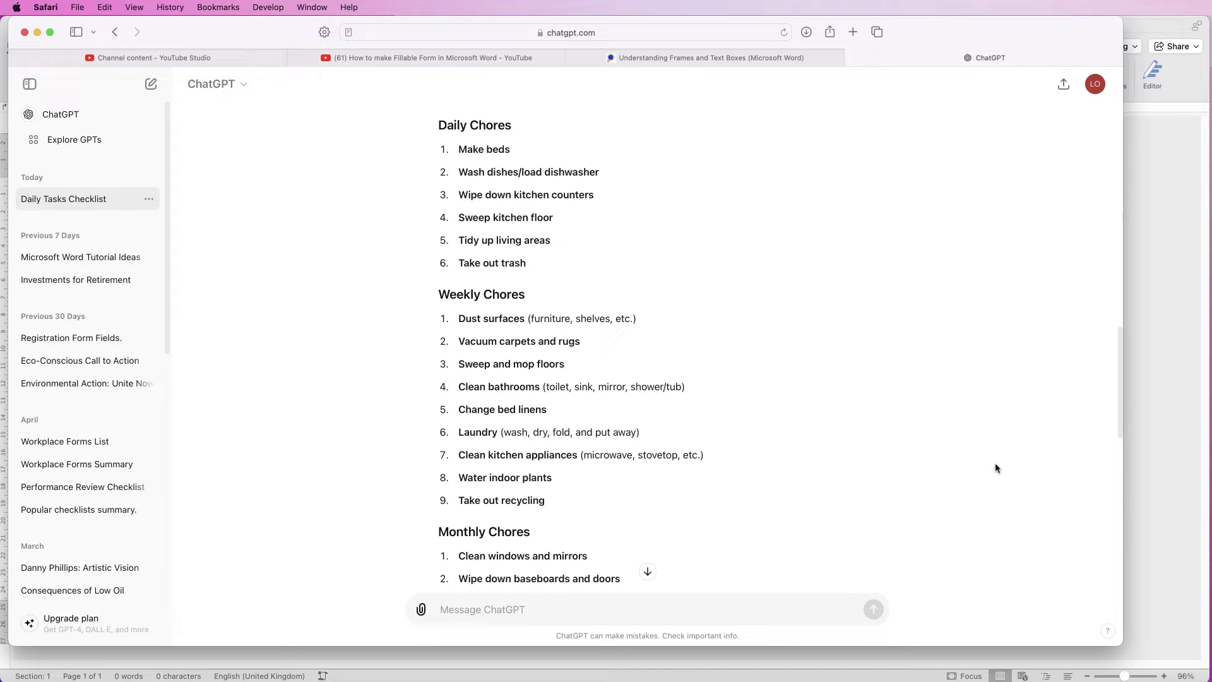
scroll(1120, 429, "down", 2)
left_click_drag(1120, 434, 1116, 555)
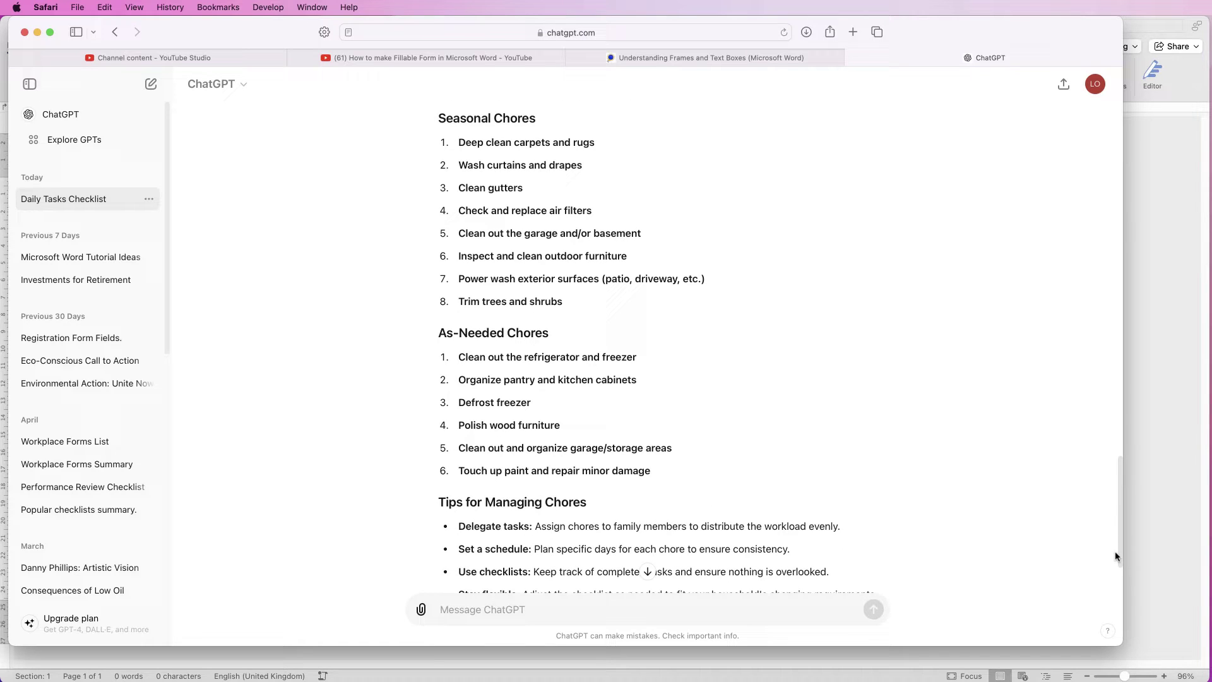
left_click_drag(665, 472, 439, 209)
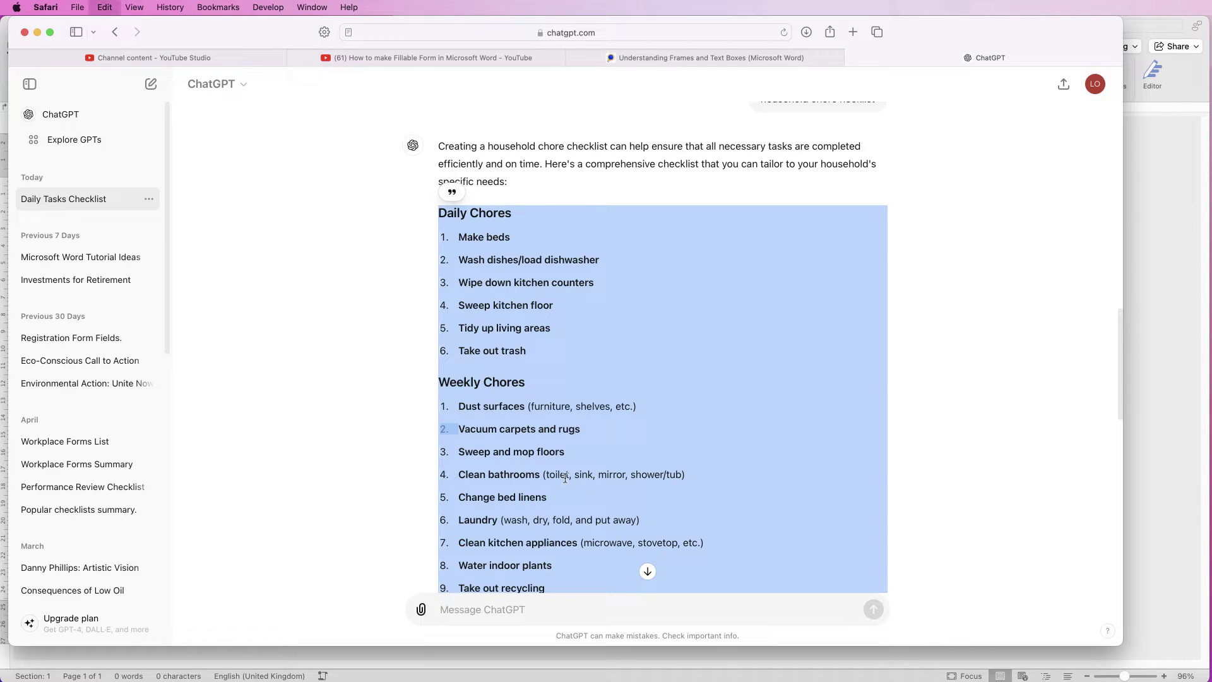
Back in Word, insert a table with 2 columns and 41 rows.
left_click(1153, 361)
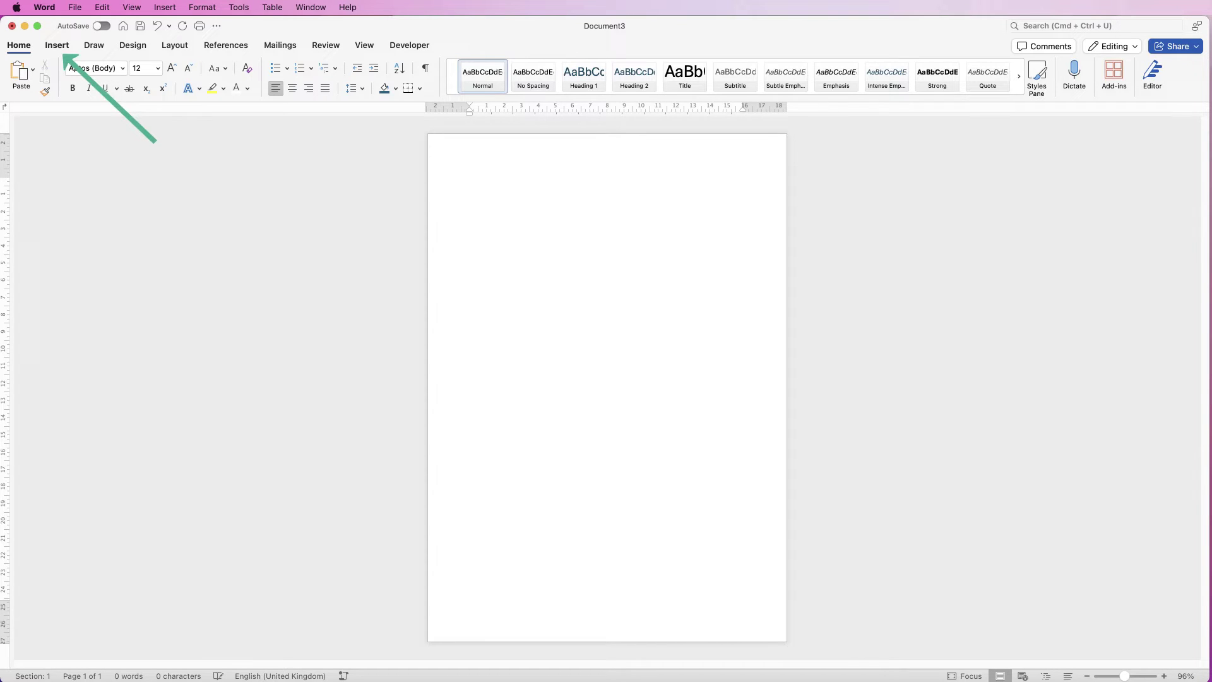
left_click(57, 45)
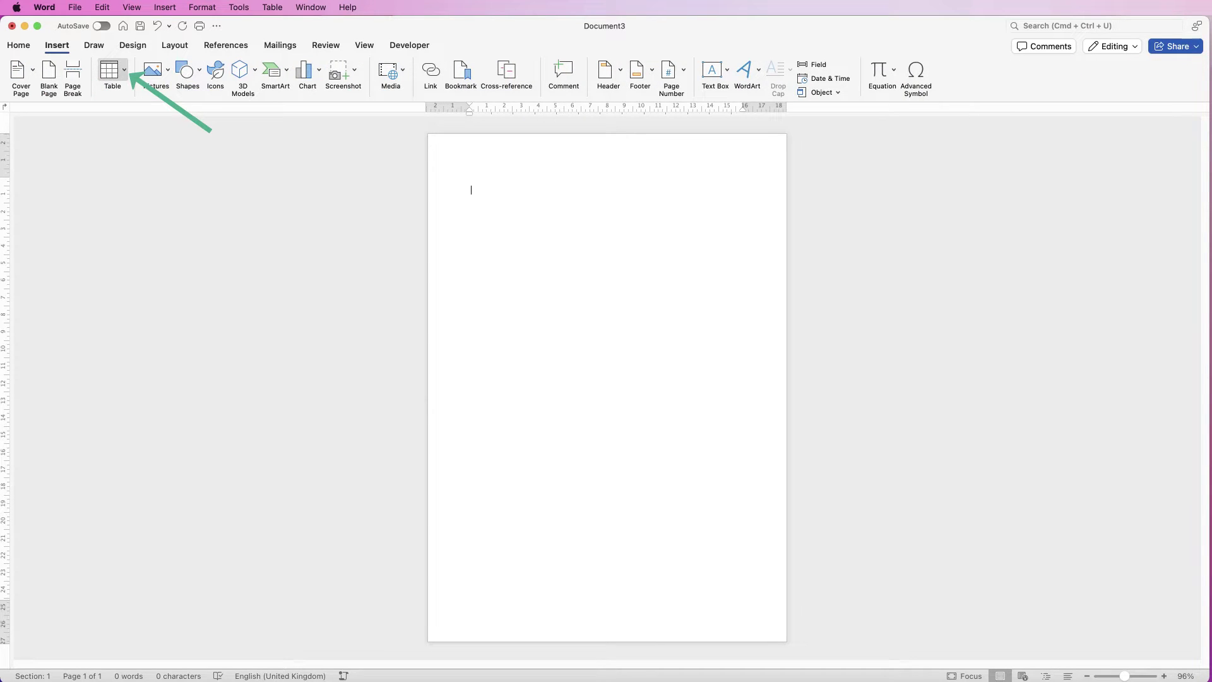
left_click(110, 71)
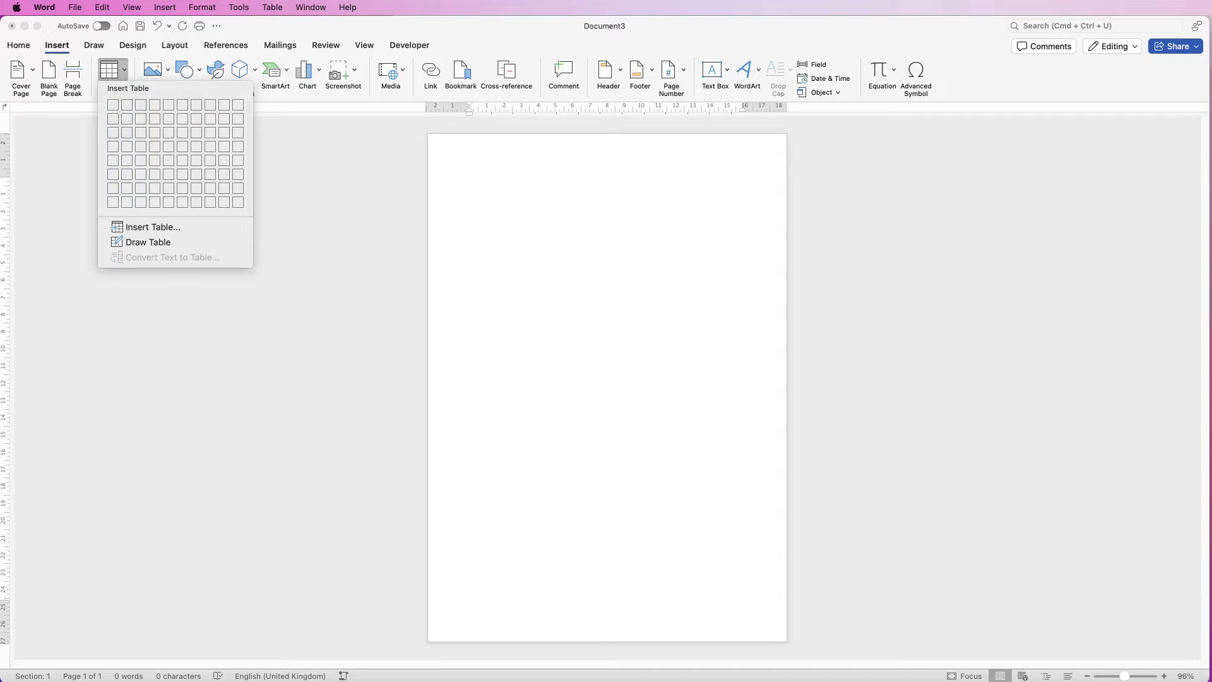
left_click(152, 227)
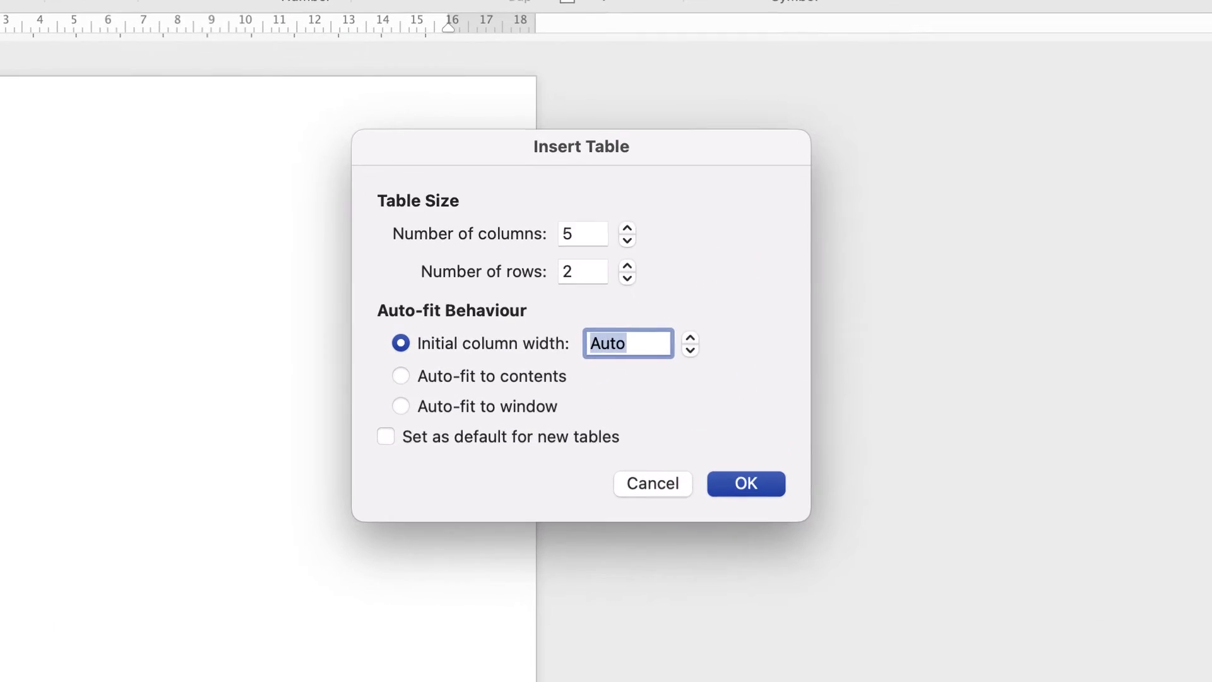
left_click(582, 233)
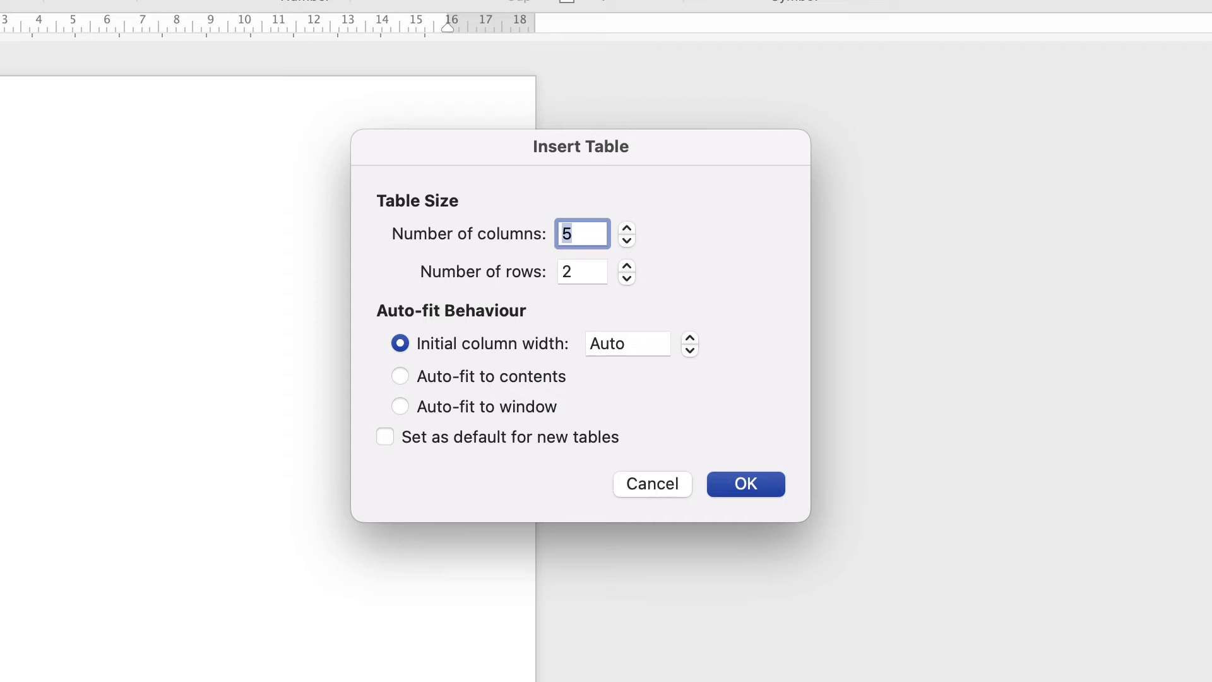
type("2")
key("Tab")
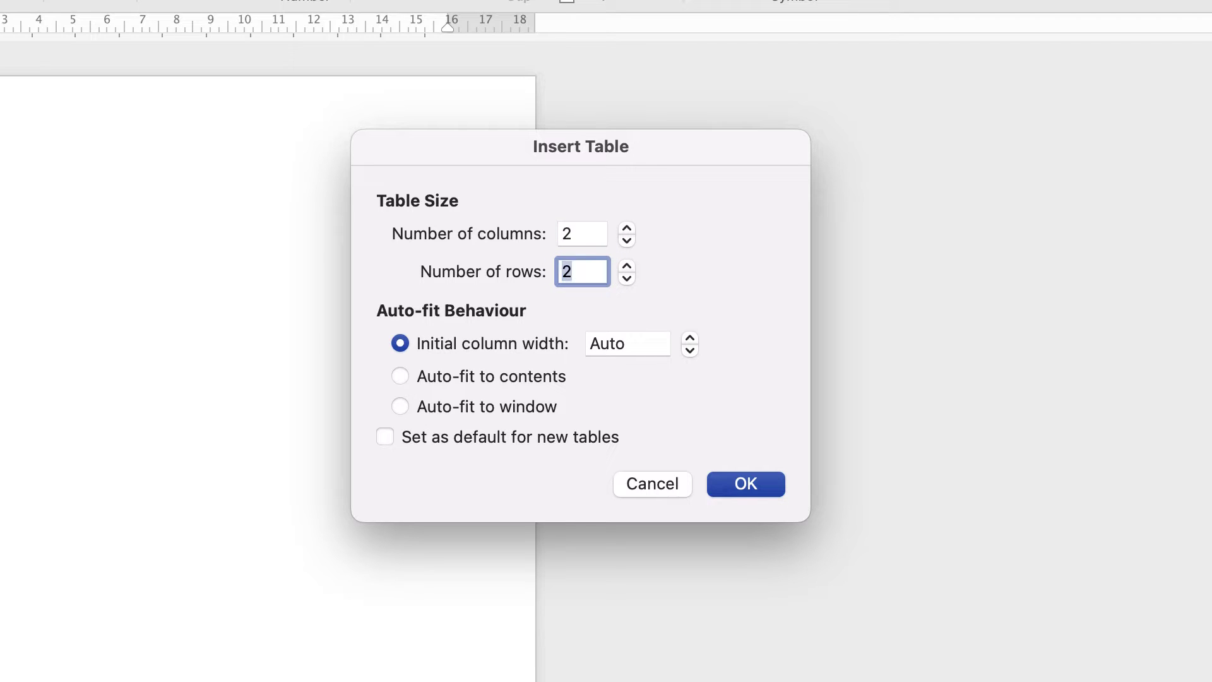
type("41")
key("Return")
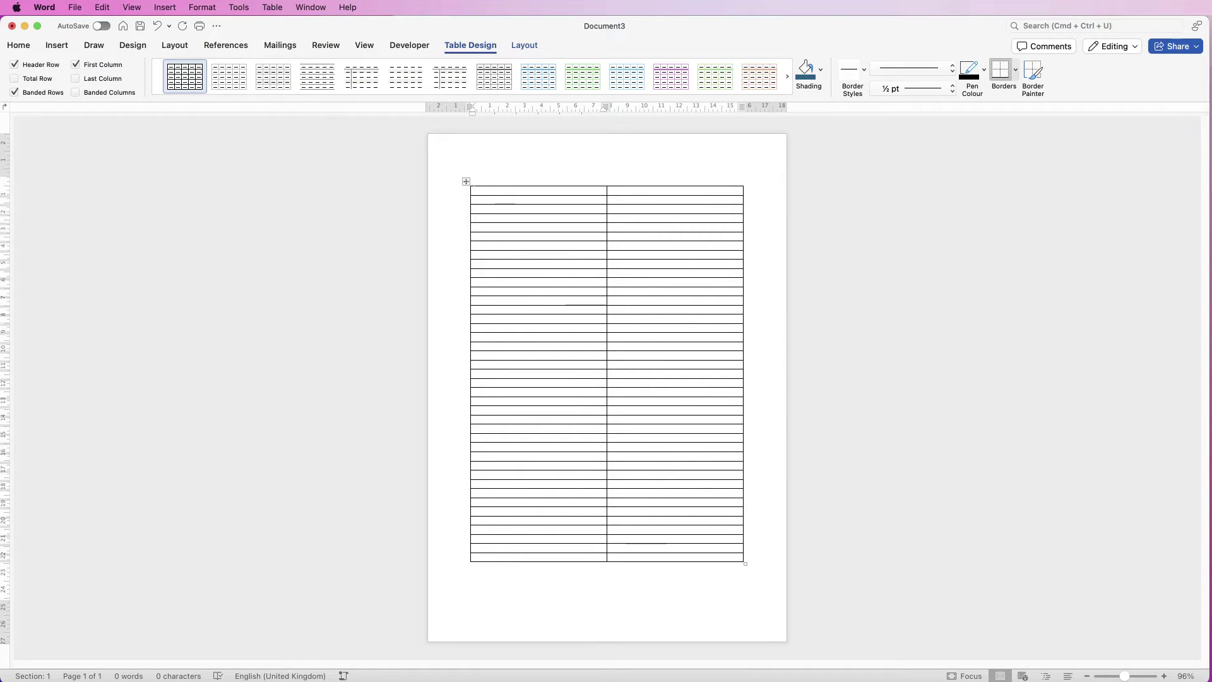
Paste the copied chore lists into the table's first column using Match Formatting.
key("shift+Down")
key("shift+Down")
key("shift+Down")
key("shift+Down")
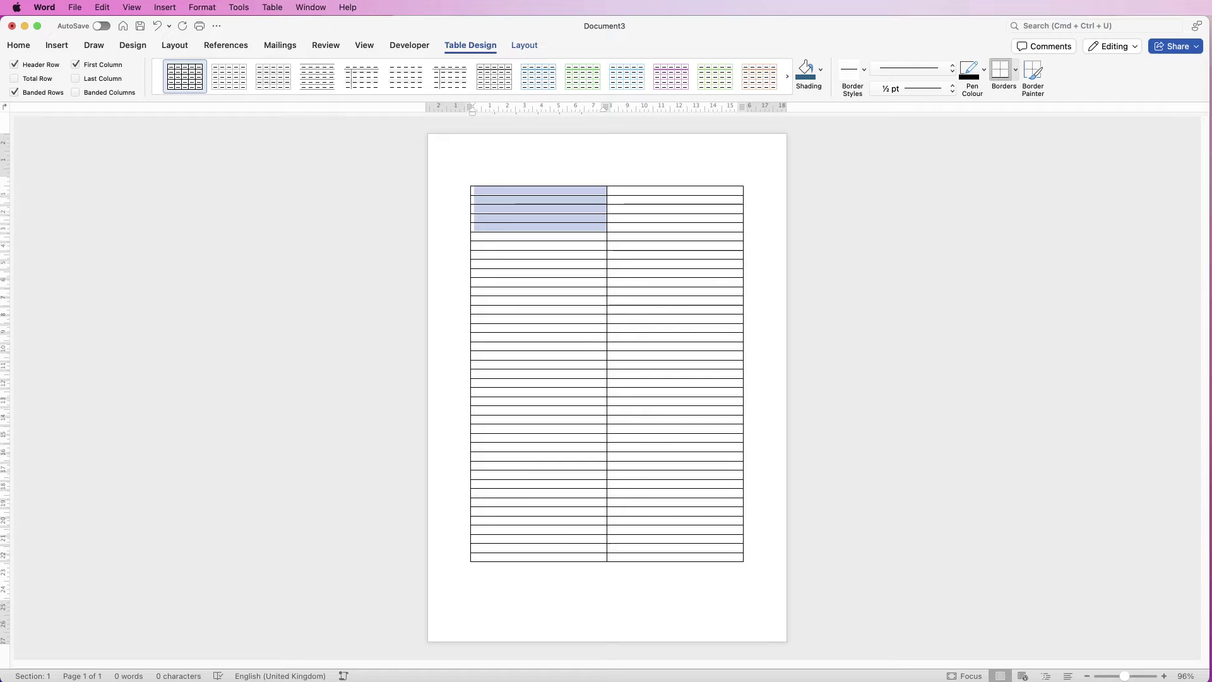
key("shift+Down")
key("shift+Down")
key("shift+Down")
key("shift+Down")
key("shift+Down")
key("shift+Down")
key("shift+Down")
key("shift+Down")
key("shift+Down")
key("shift+Down")
key("shift+Down")
key("shift+Down")
key("shift+Down")
key("shift+Down")
key("shift+Down")
key("shift+Down")
key("shift+Down")
key("shift+Down")
key("shift+Down")
key("shift+Down")
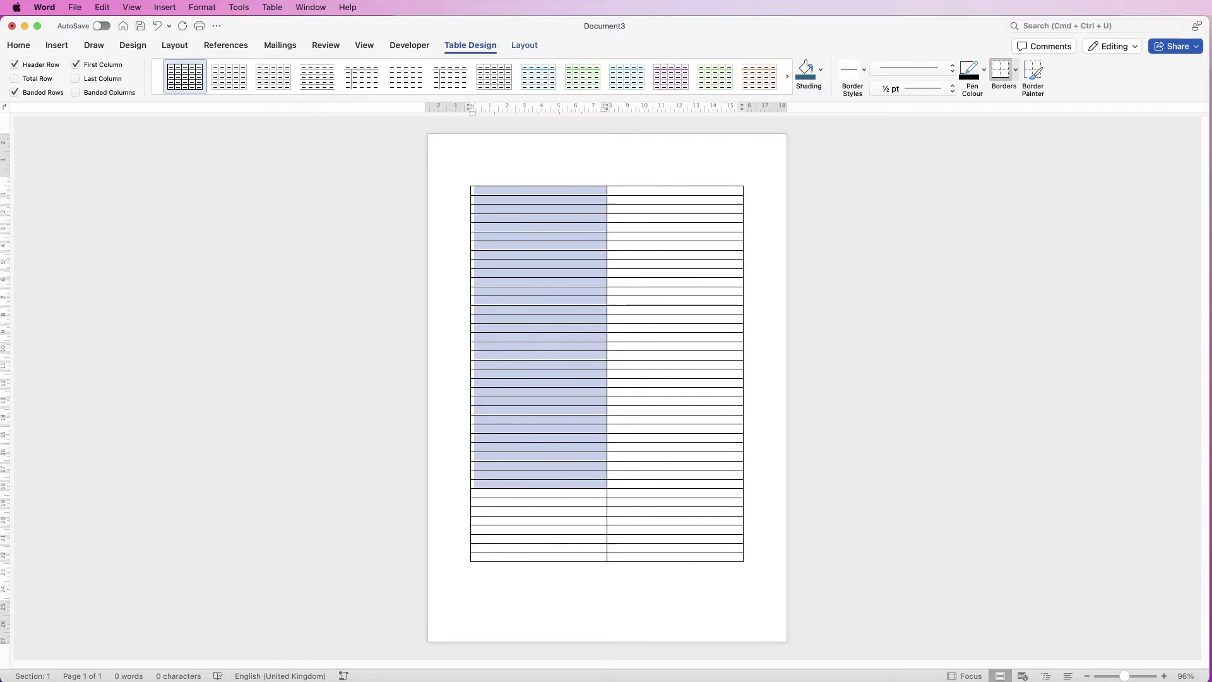
key("shift+Down")
key("shift+Down")
key("shift+Down")
key("shift+Down")
key("shift+Down")
key("shift+Down")
key("shift+Down")
key("shift+Down")
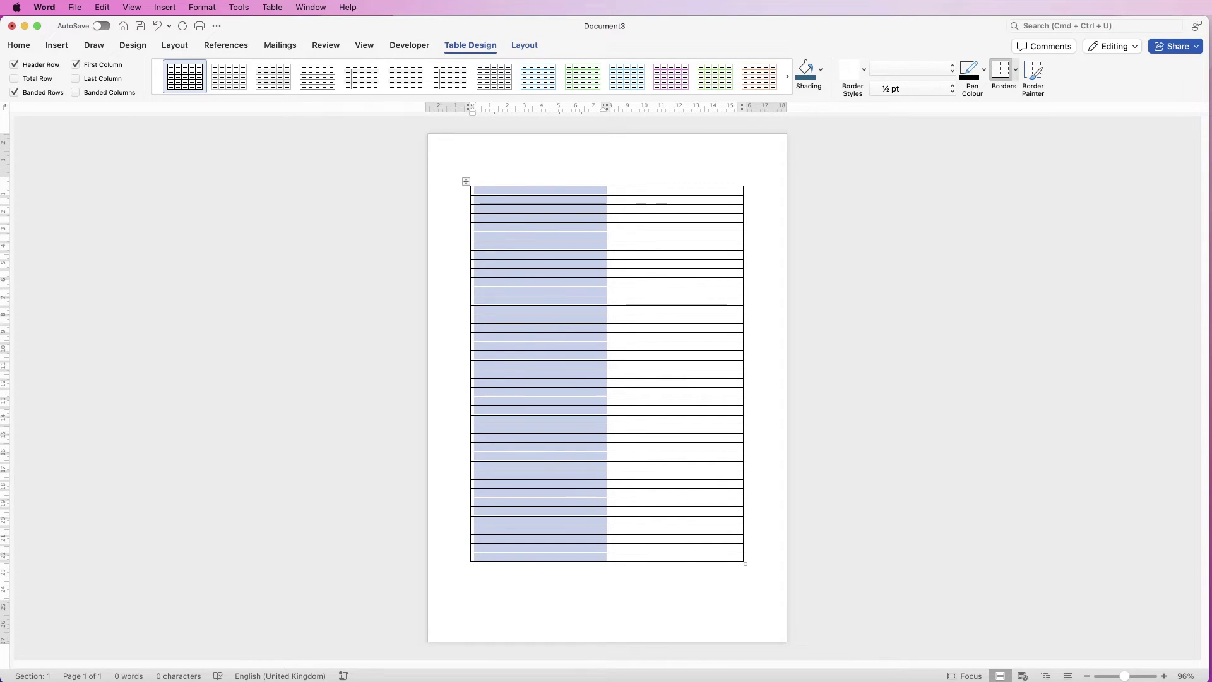
left_click(19, 45)
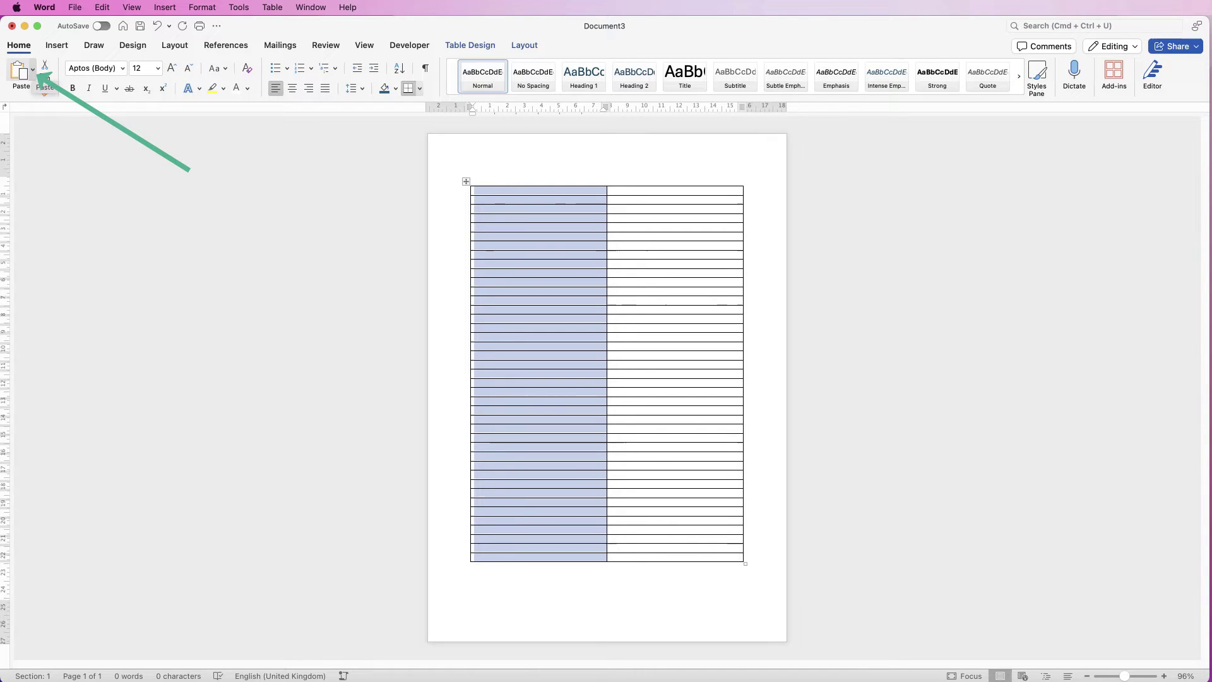
left_click(32, 70)
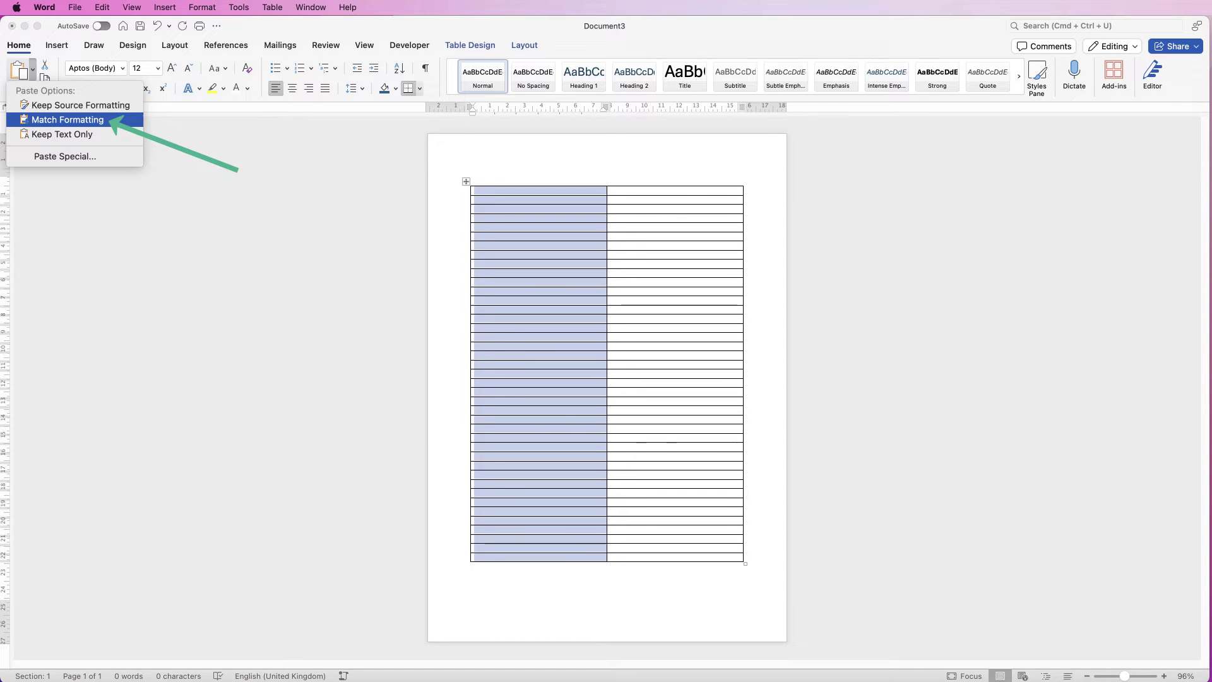
left_click(112, 122)
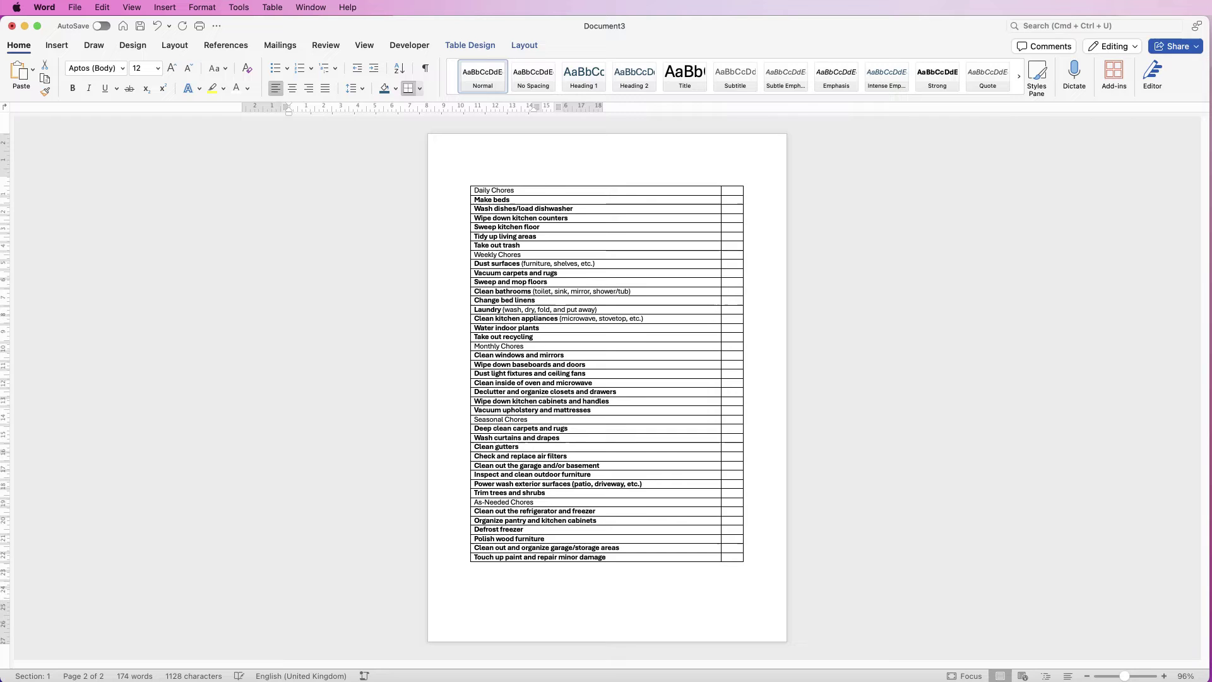
left_click(597, 187)
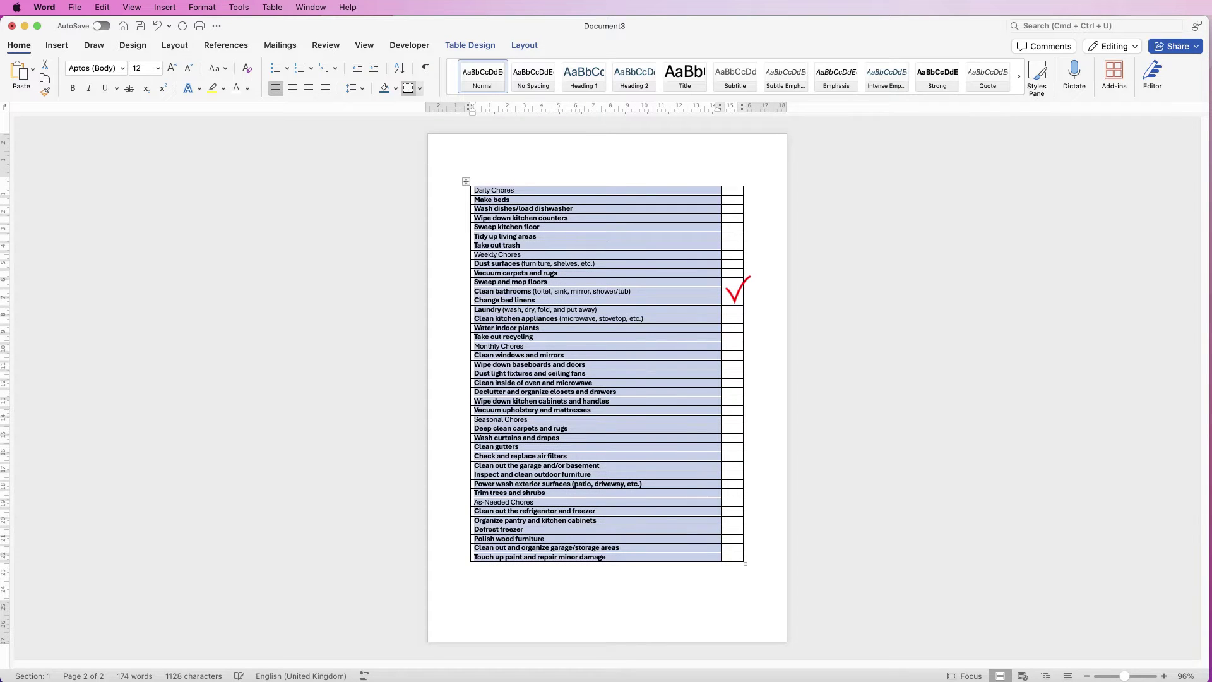
left_click(471, 181)
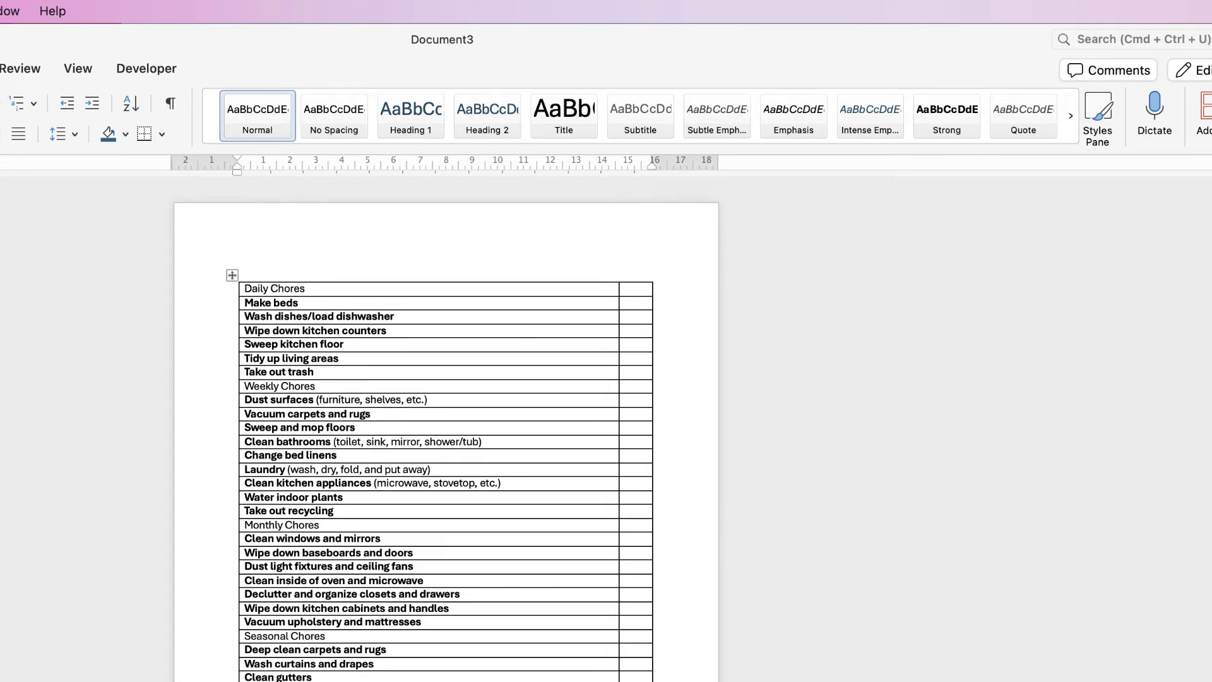
Shade the Daily, Weekly, Monthly and Seasonal Chores heading rows dark blue.
left_click_drag(243, 289, 634, 288)
left_click(239, 69)
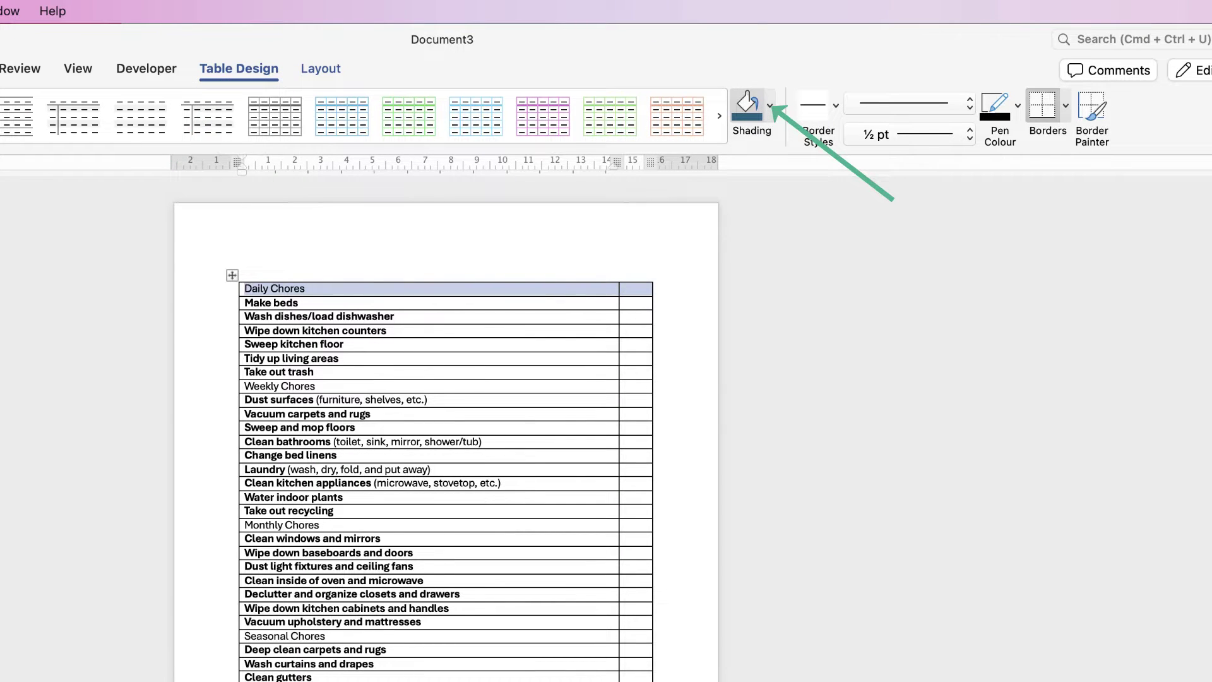
left_click(769, 105)
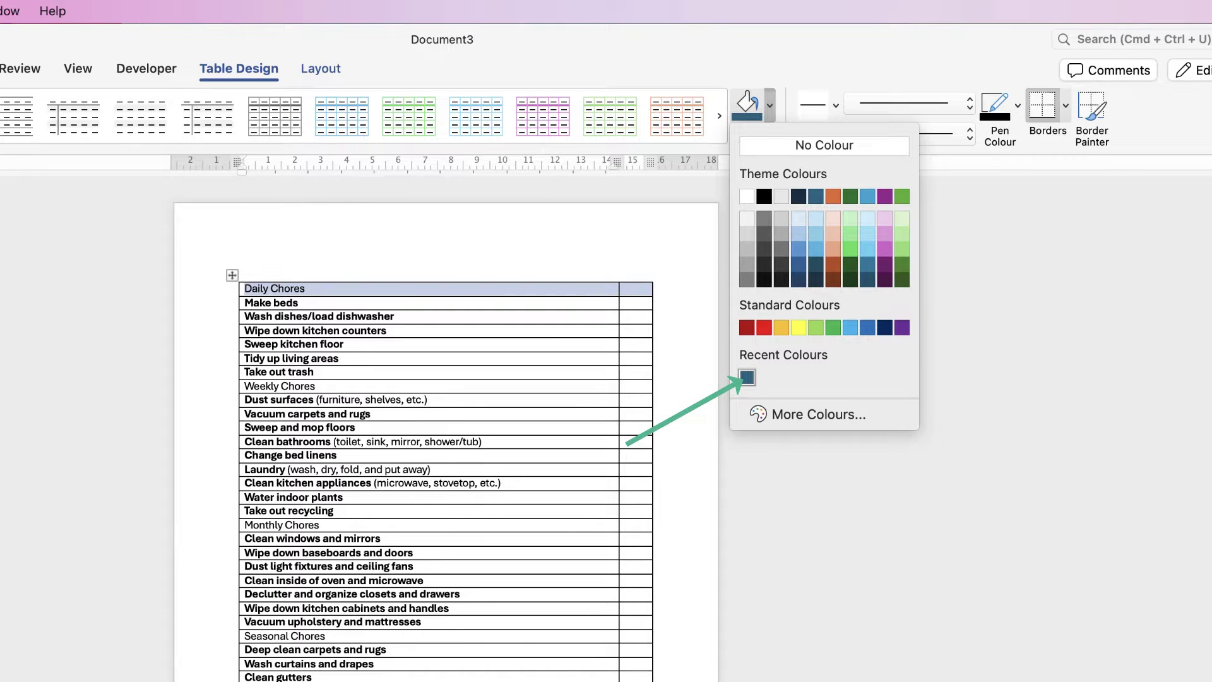
left_click(747, 377)
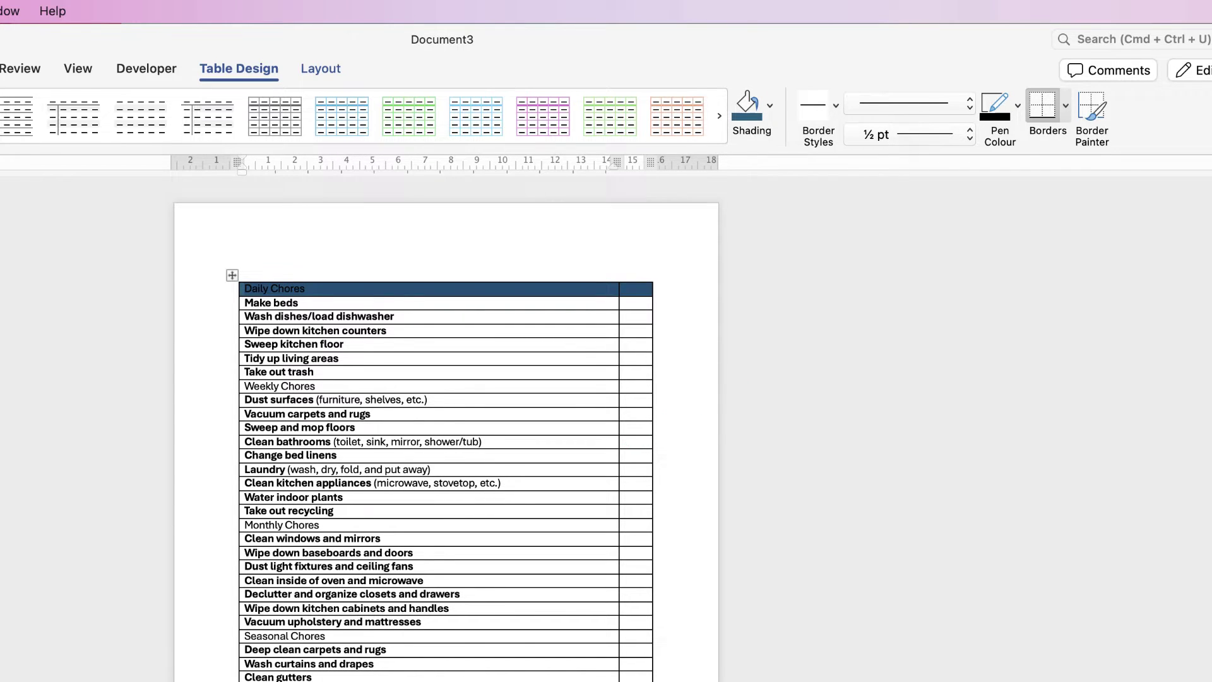
left_click(241, 386)
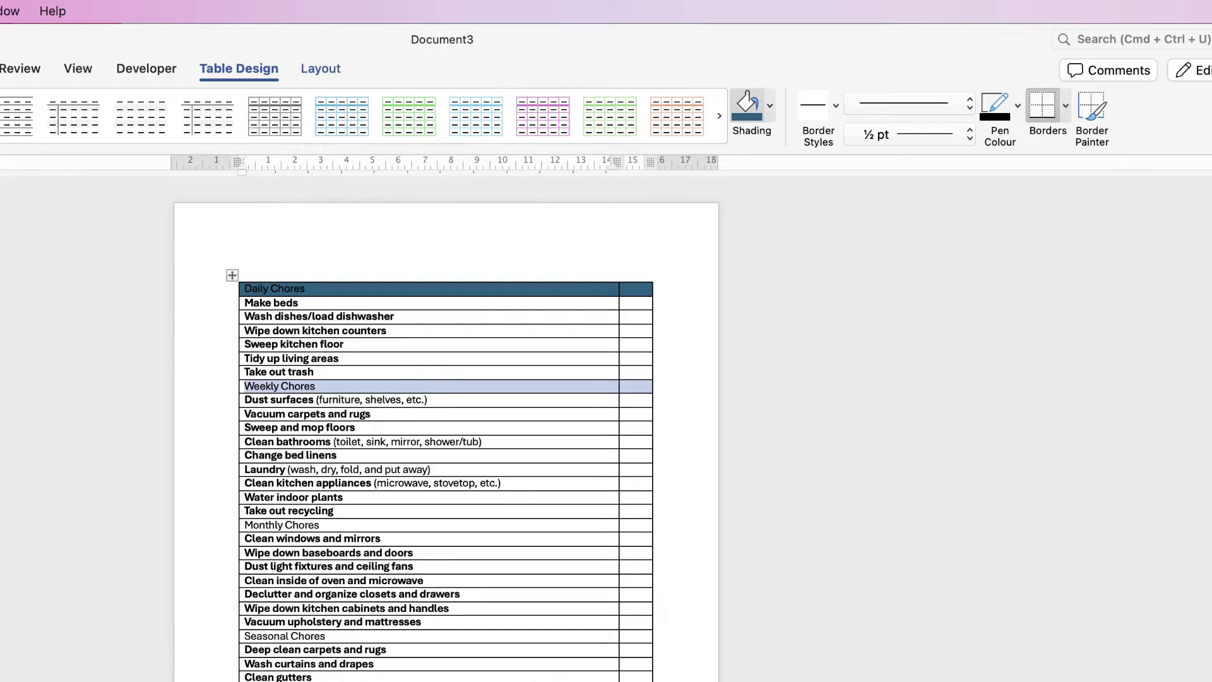
left_click(746, 105)
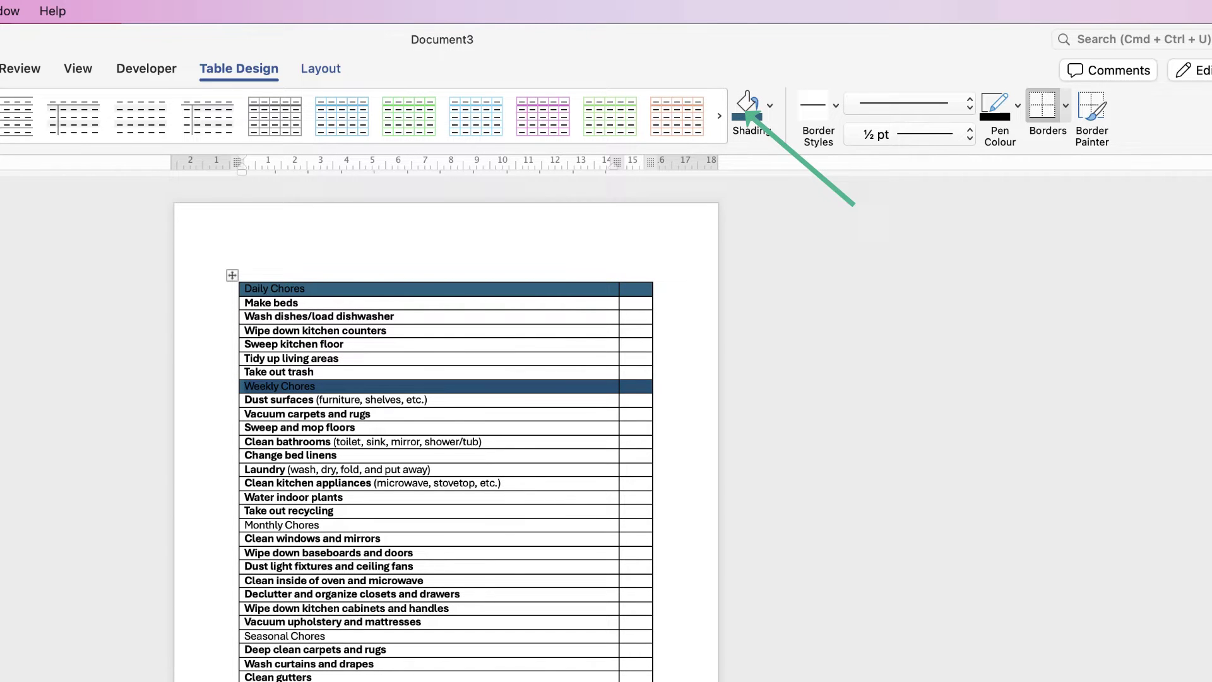
left_click(242, 524)
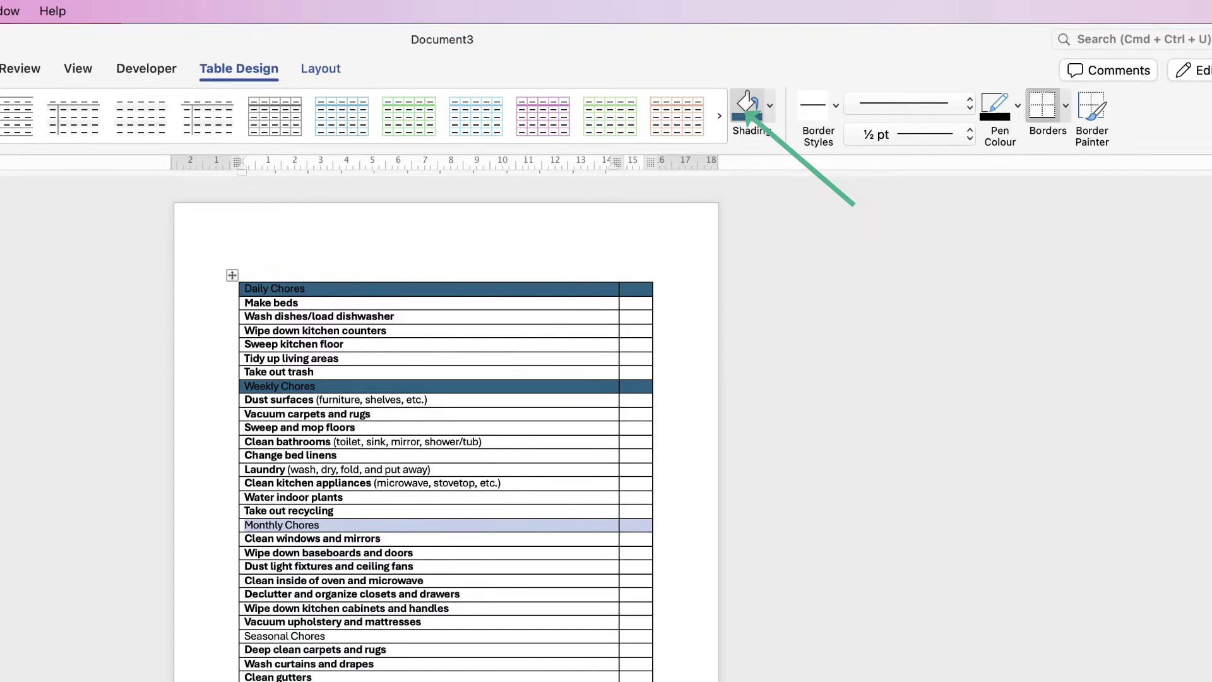
left_click(749, 104)
left_click(242, 636)
left_click(748, 104)
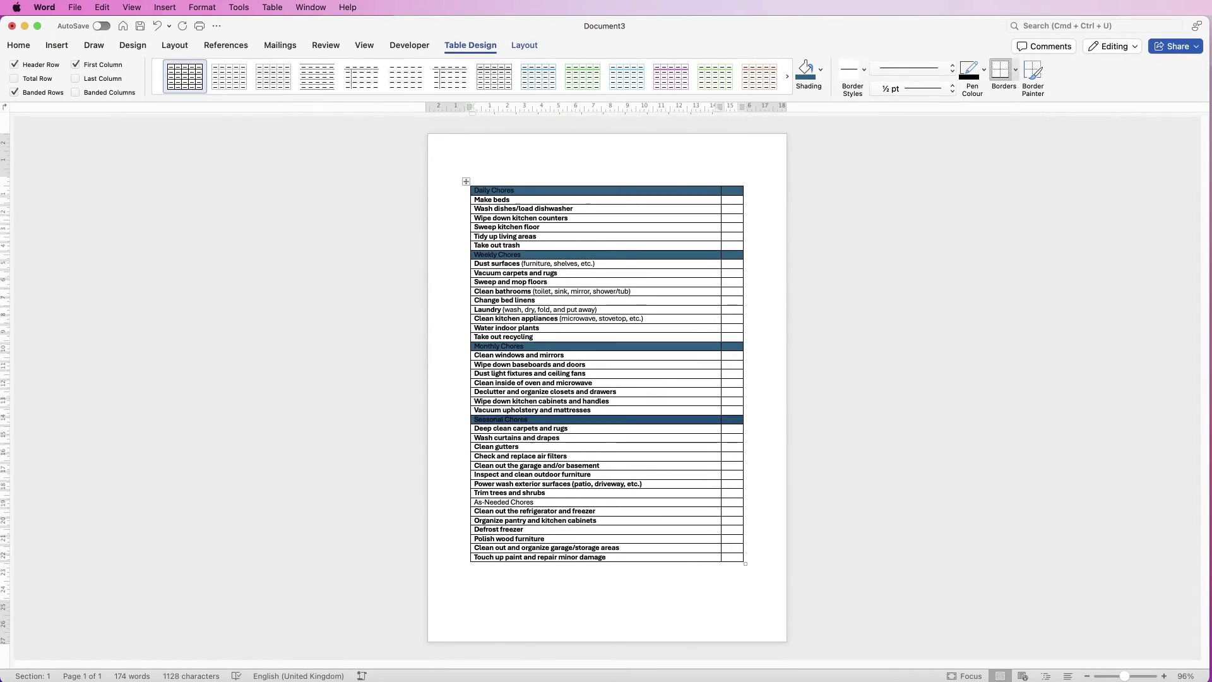
left_click(468, 502)
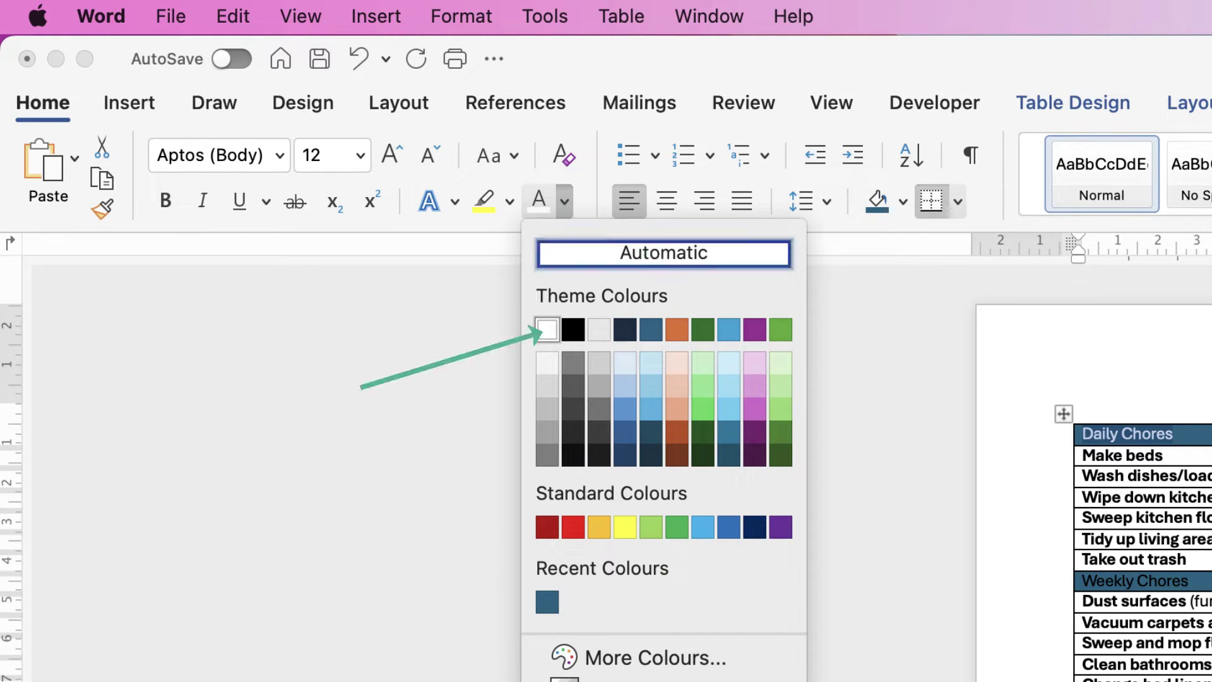
Make the Daily Chores heading text white and bold.
key("Escape")
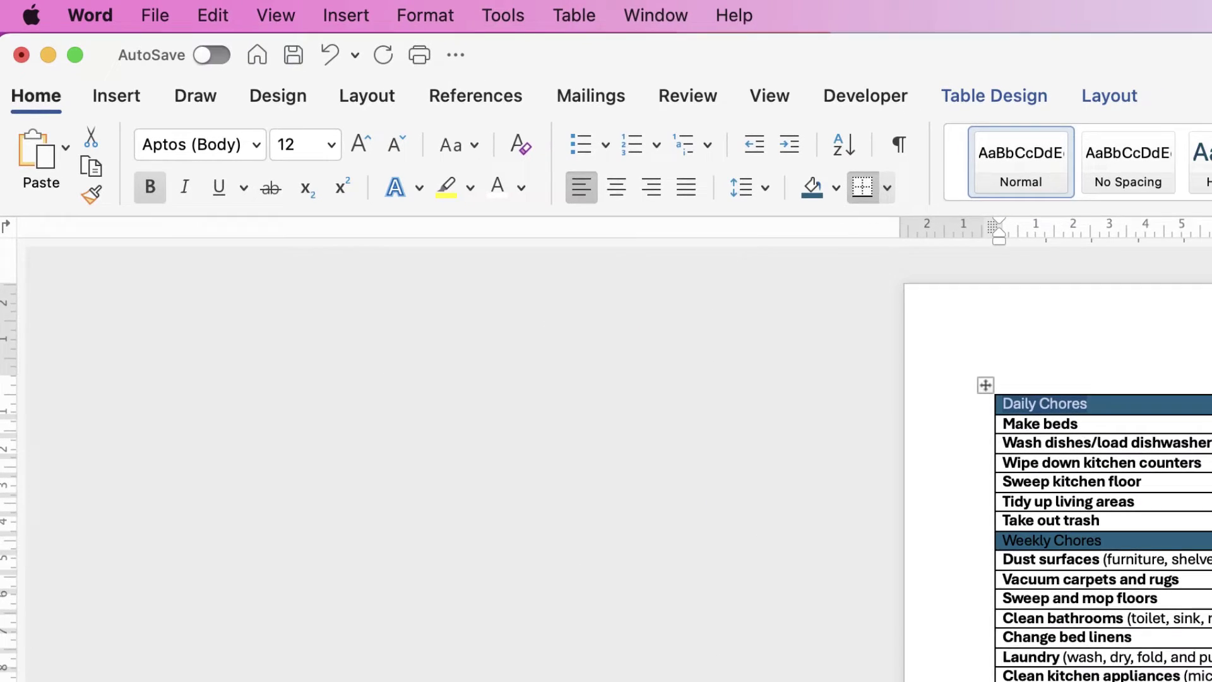
key("super+b")
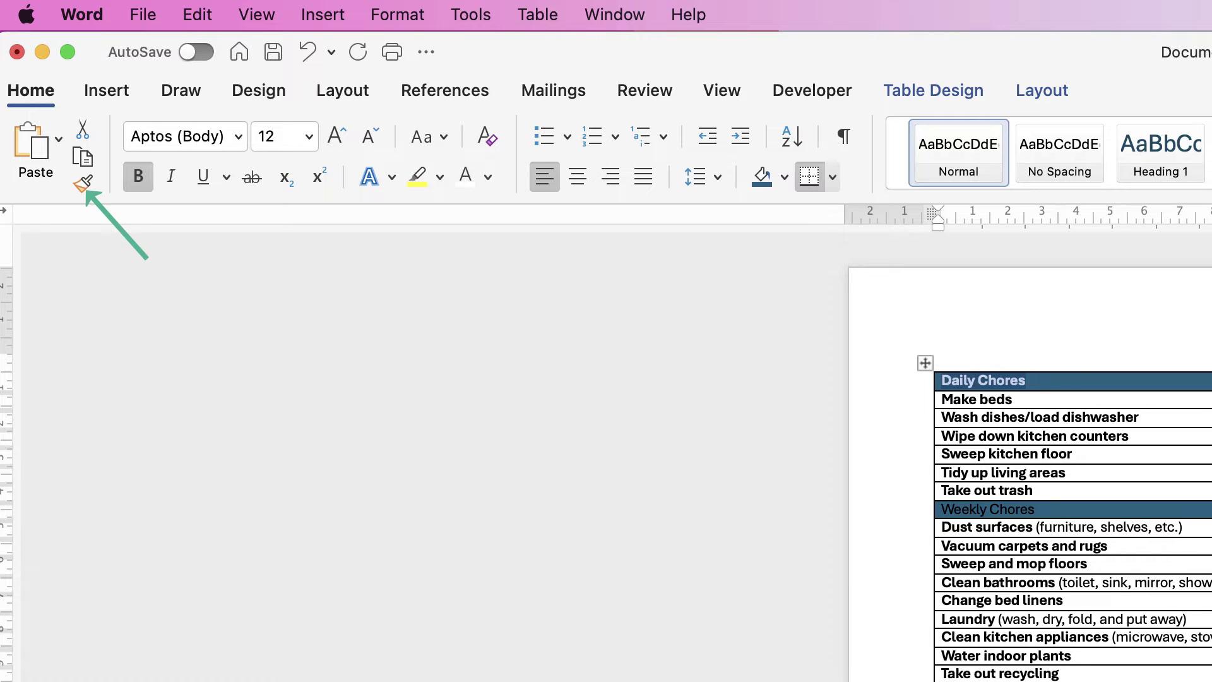
Copy the white bold heading format onto Weekly, Monthly, Seasonal and As-Needed Chores with Format Painter.
key("super+shift+c")
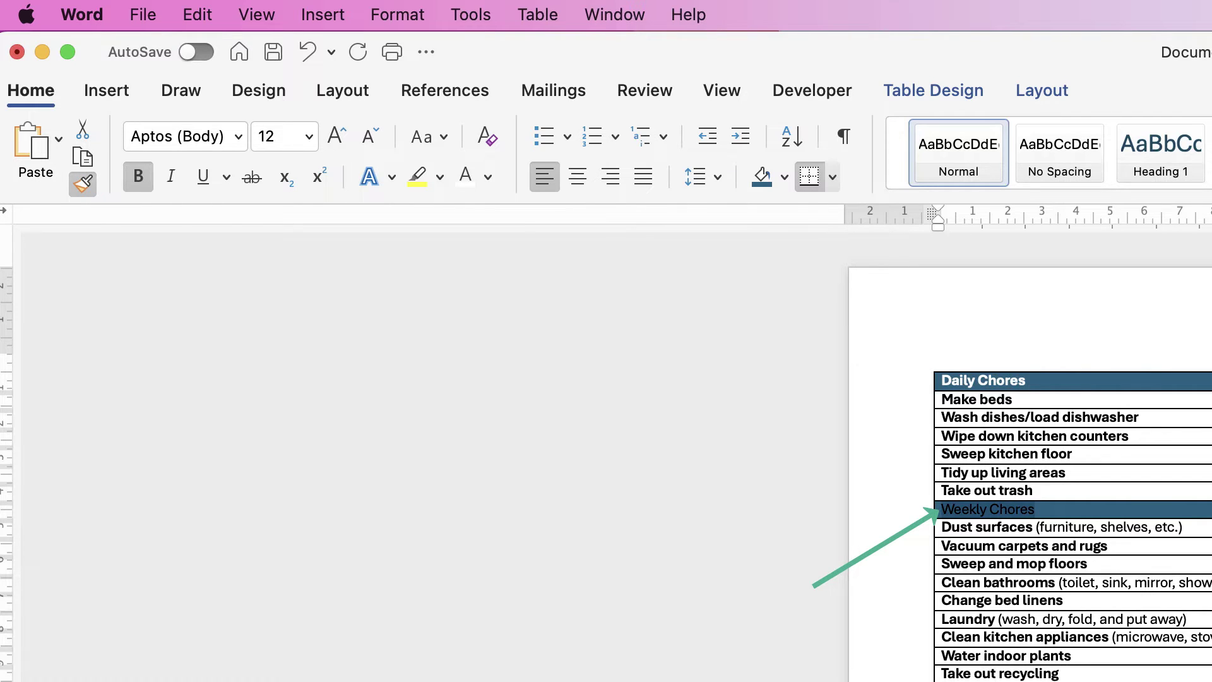
left_click_drag(1040, 509, 941, 509)
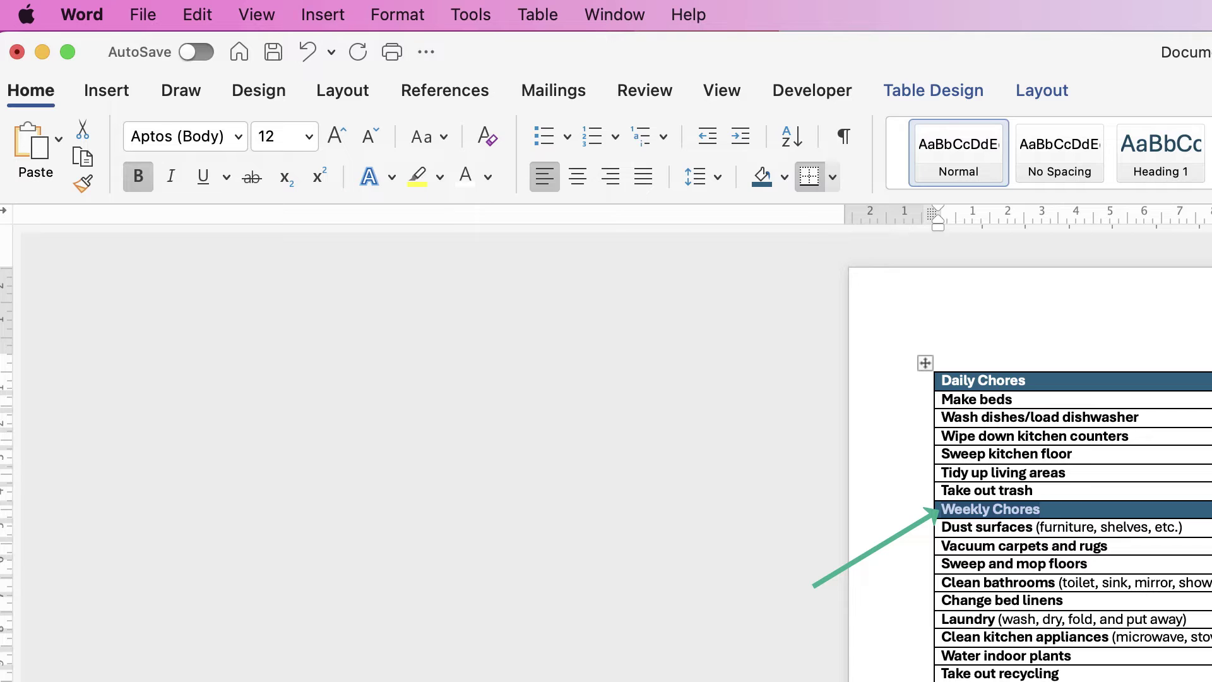
left_click(83, 184)
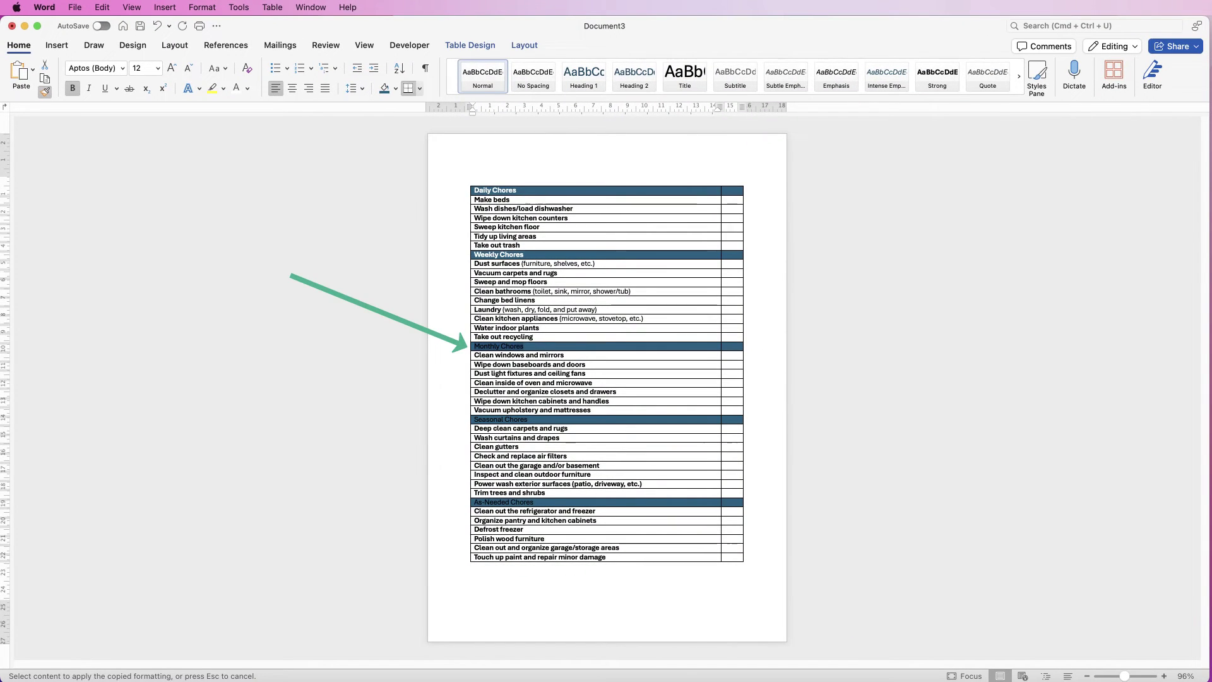
left_click_drag(474, 346, 526, 346)
left_click(45, 92)
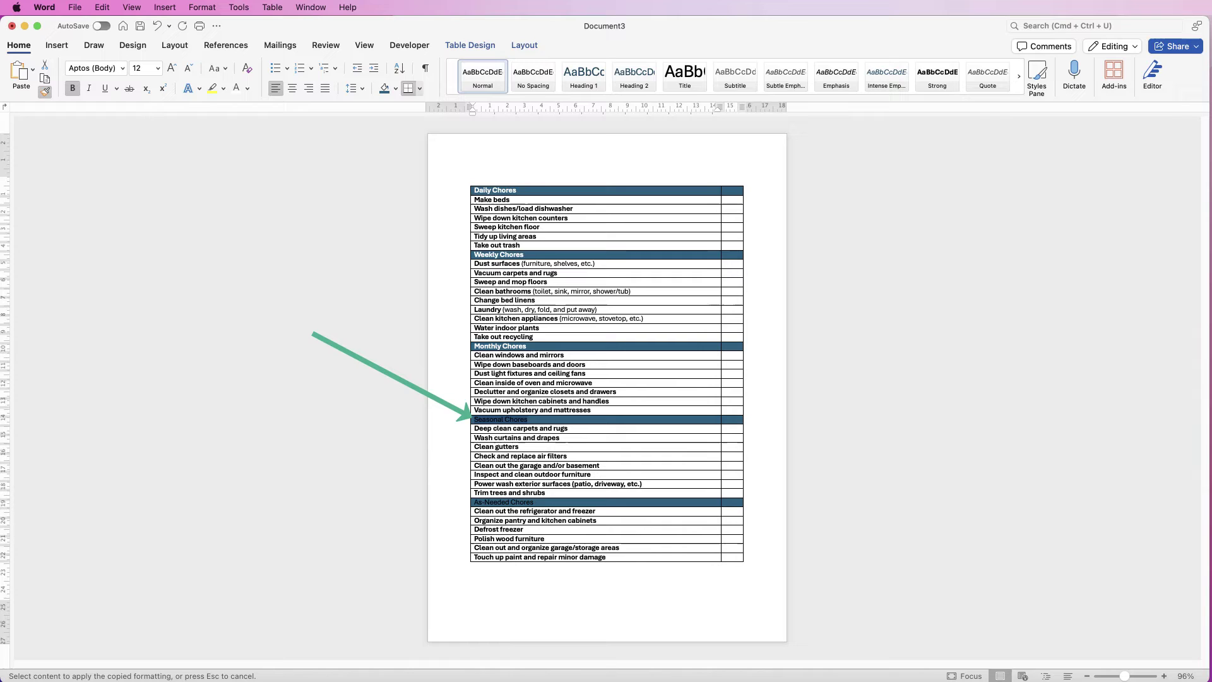
left_click_drag(474, 420, 531, 420)
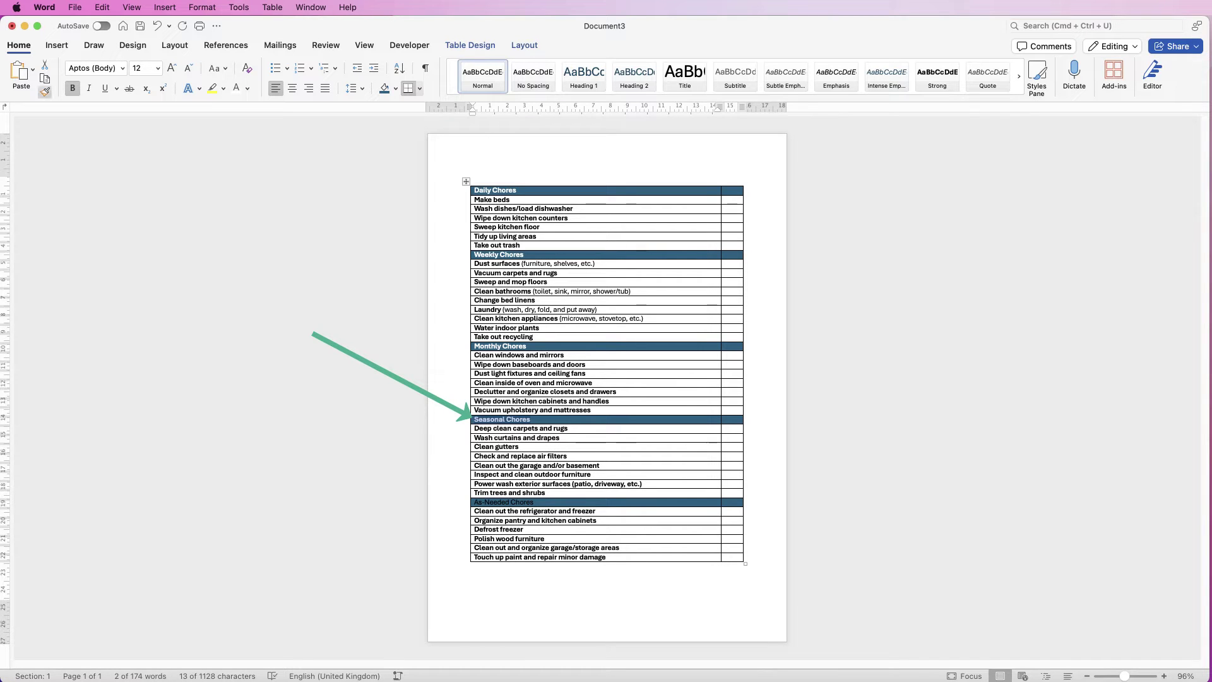
left_click(44, 92)
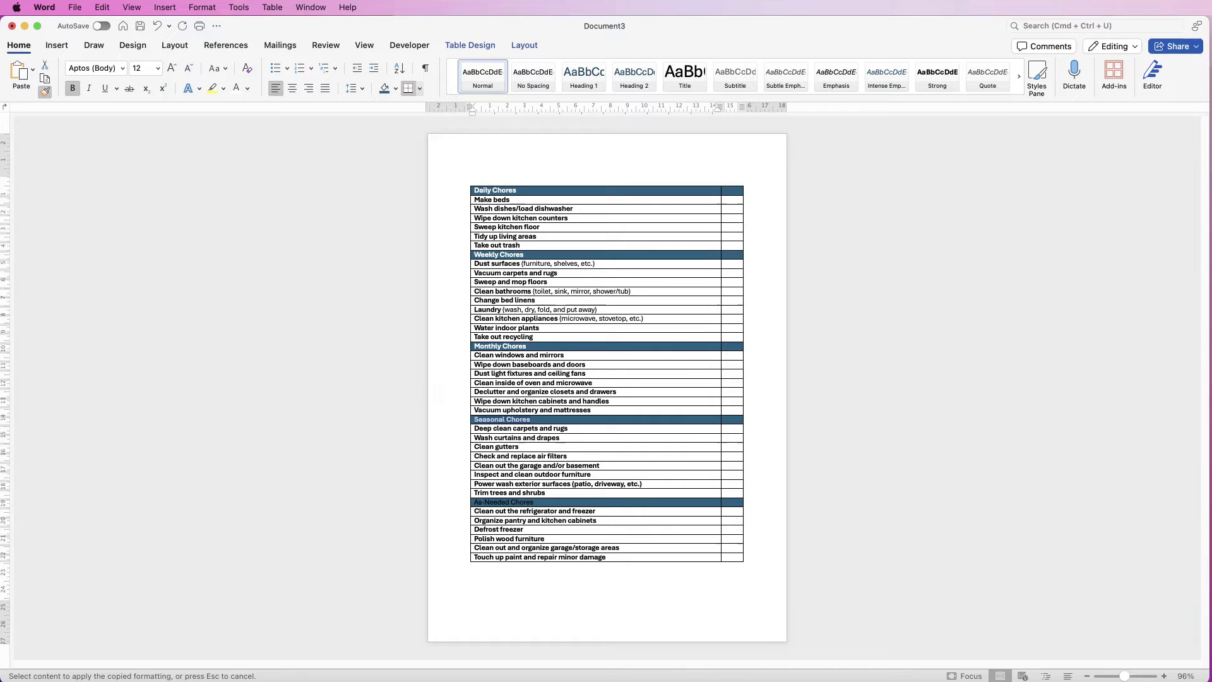
left_click_drag(474, 502, 536, 502)
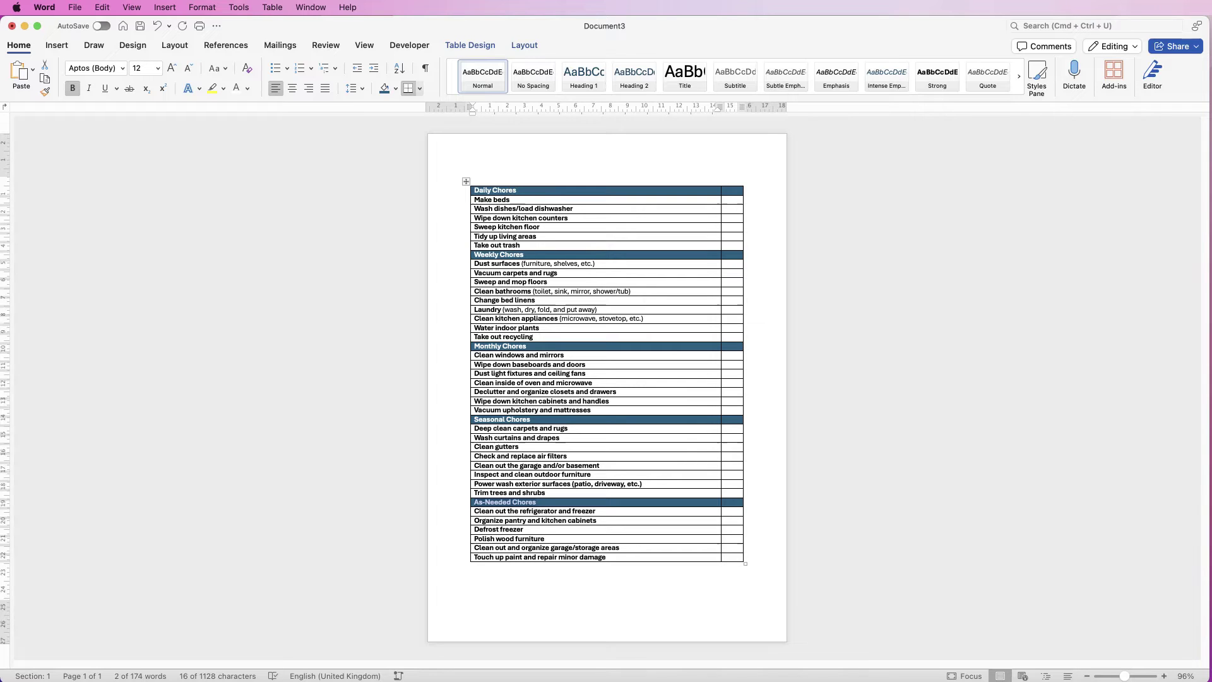
Set every table row to 0.8 cm high with text vertically centred and left-aligned.
left_click(465, 181)
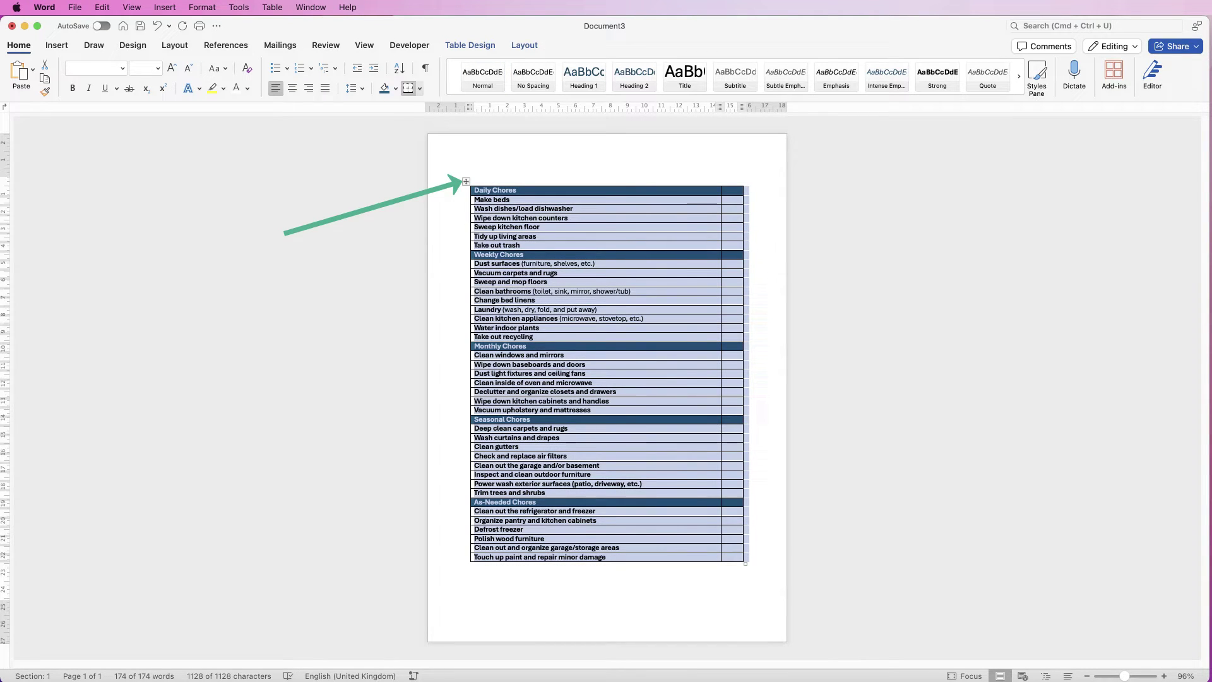
left_click(524, 45)
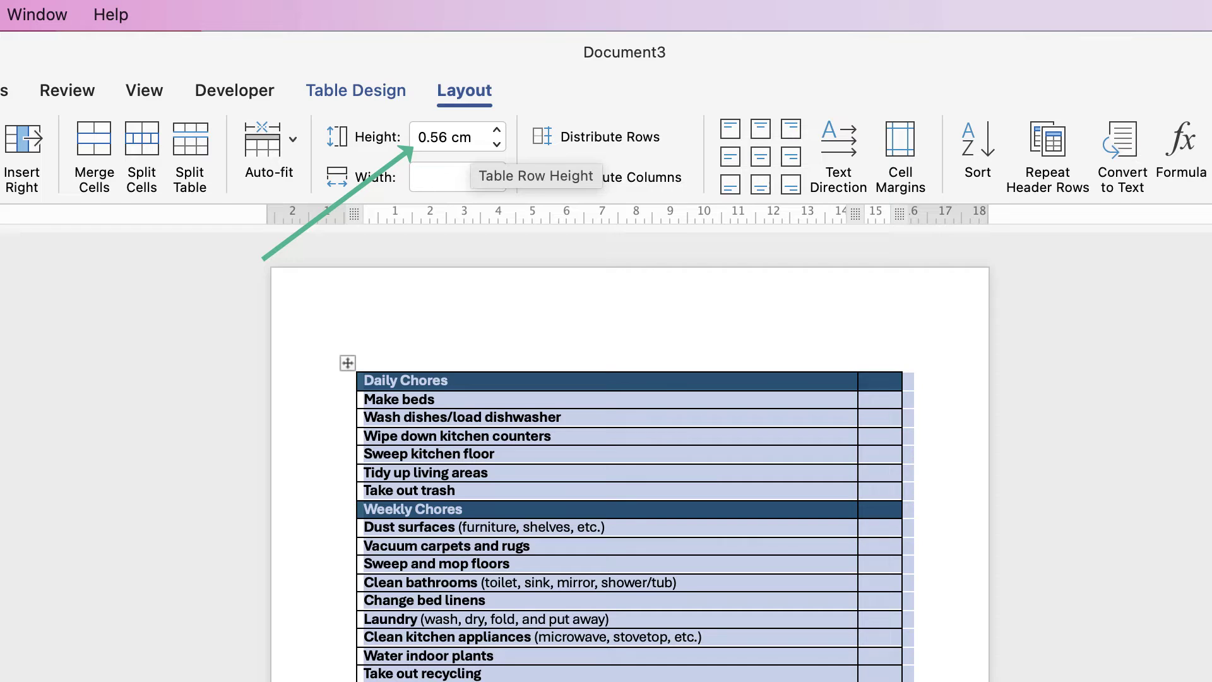
left_click_drag(474, 137, 418, 137)
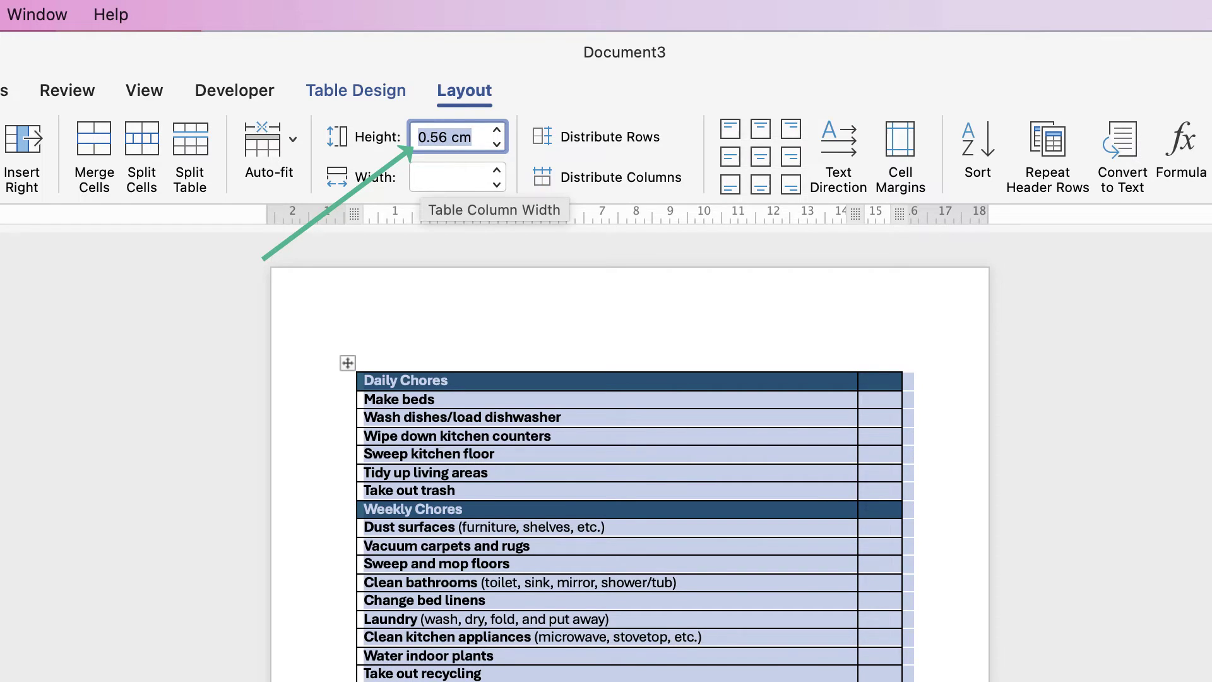
type(".8")
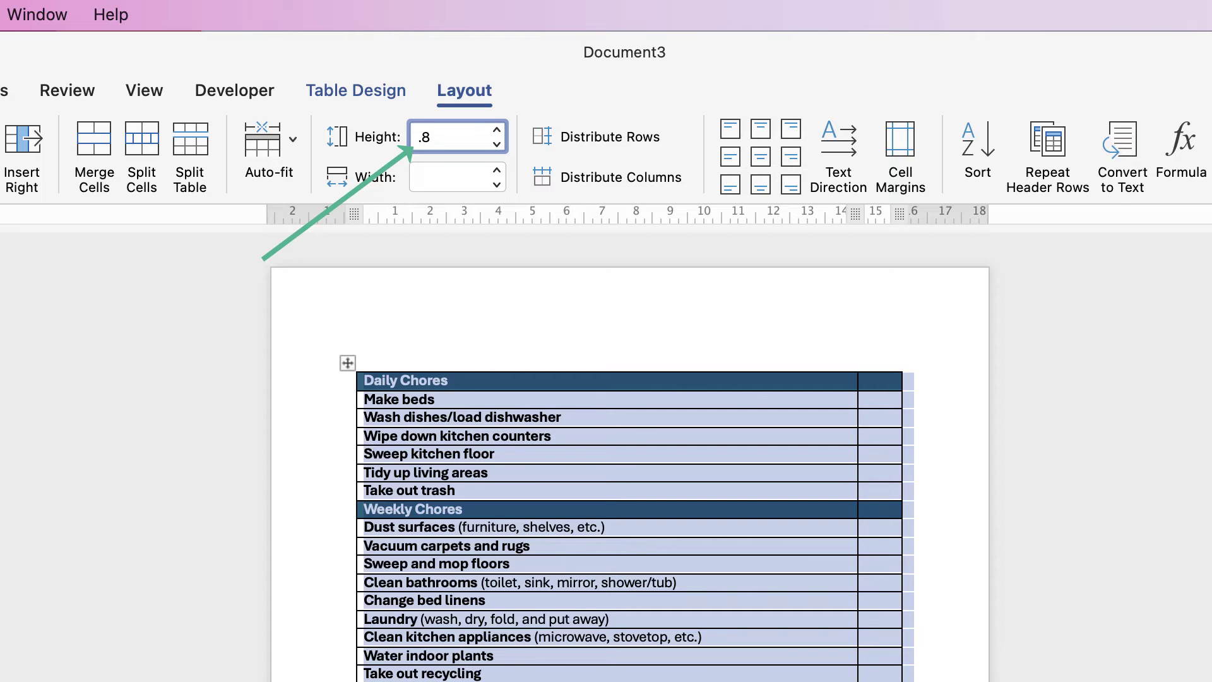
key("Return")
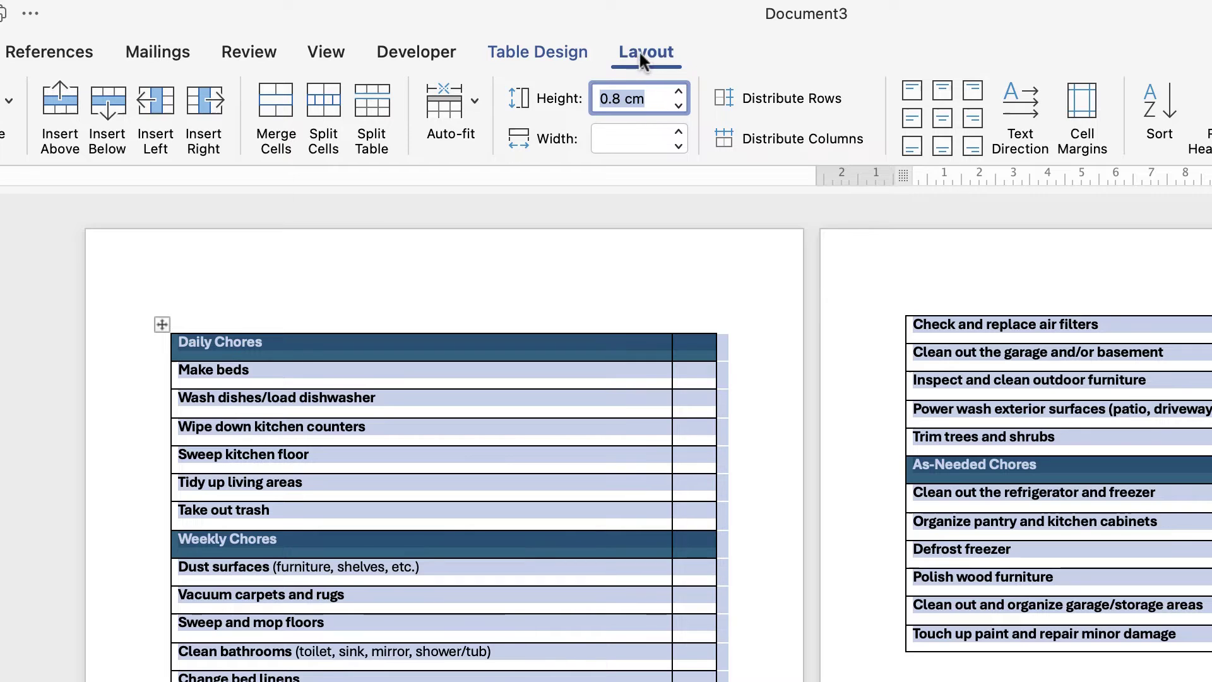
left_click(907, 113)
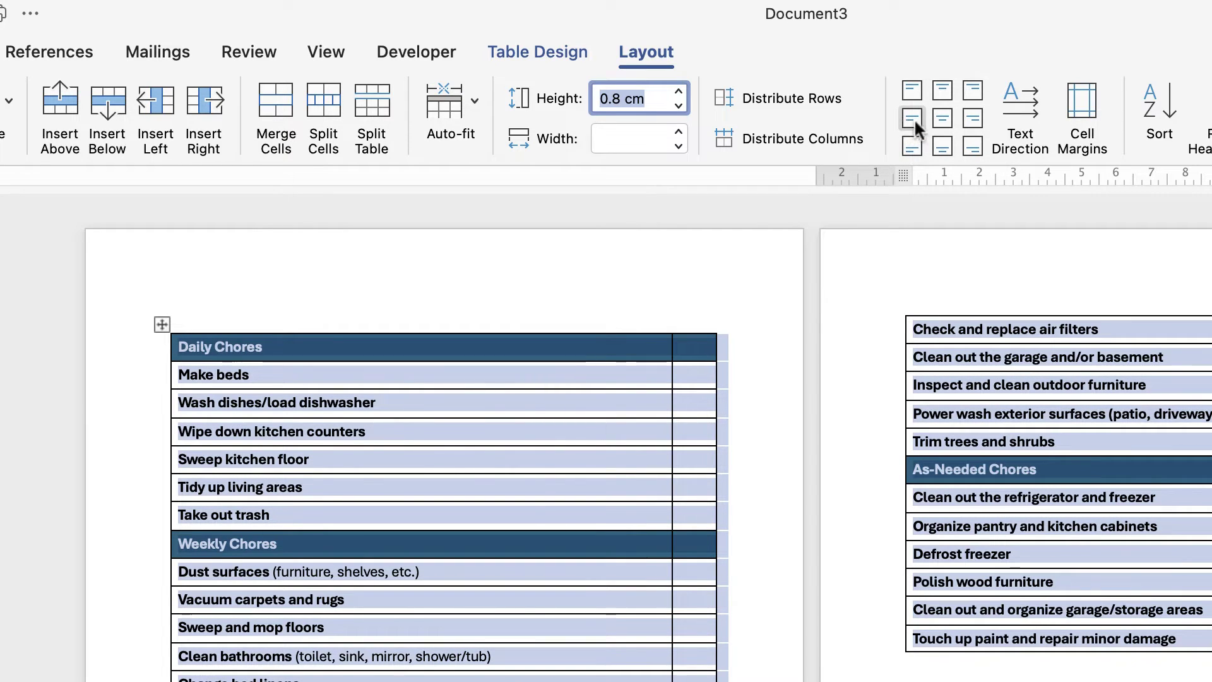
left_click(969, 117)
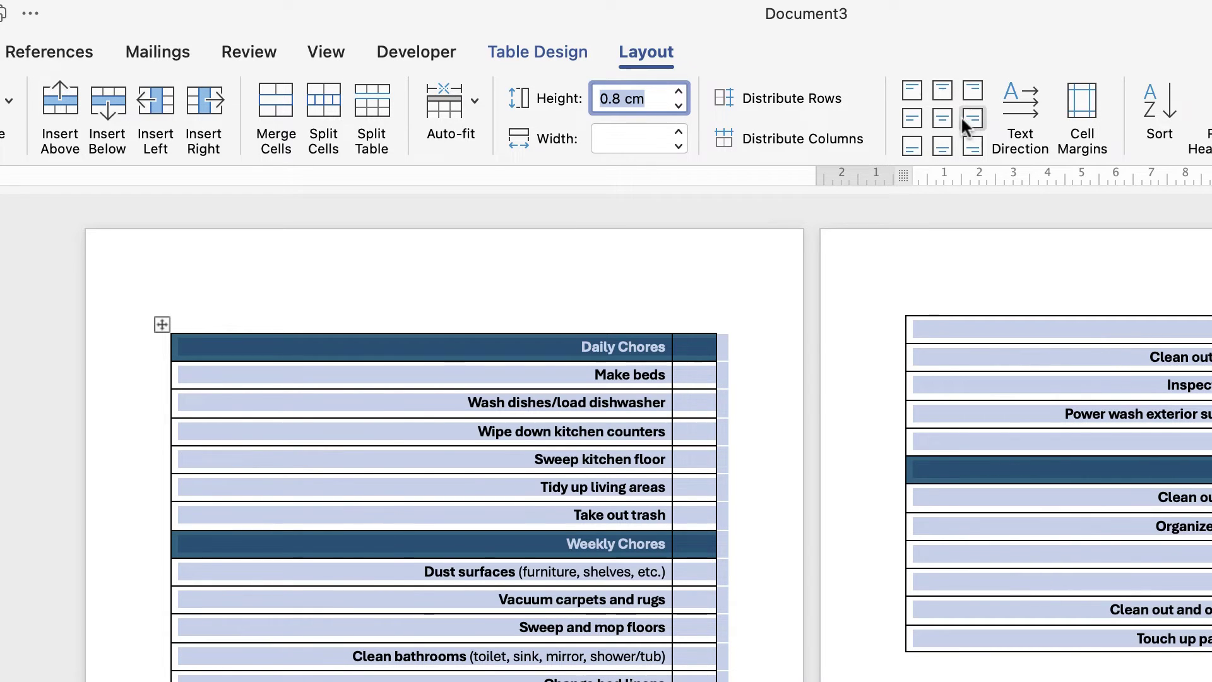
left_click(909, 116)
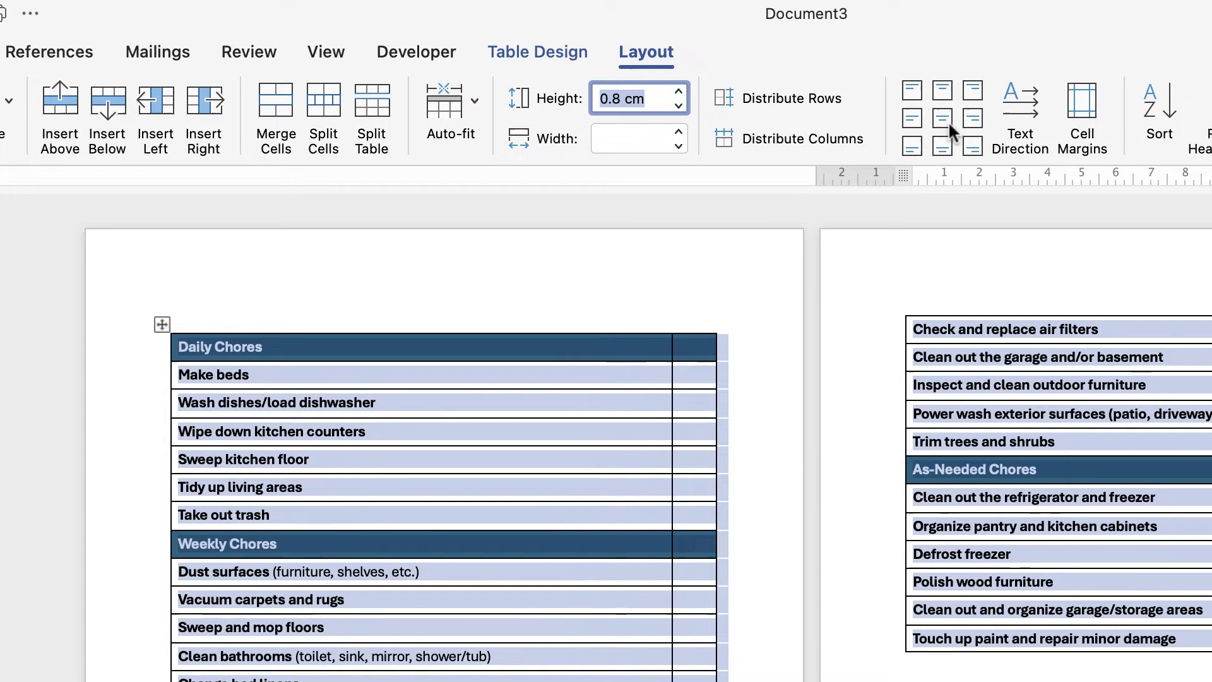
left_click(301, 305)
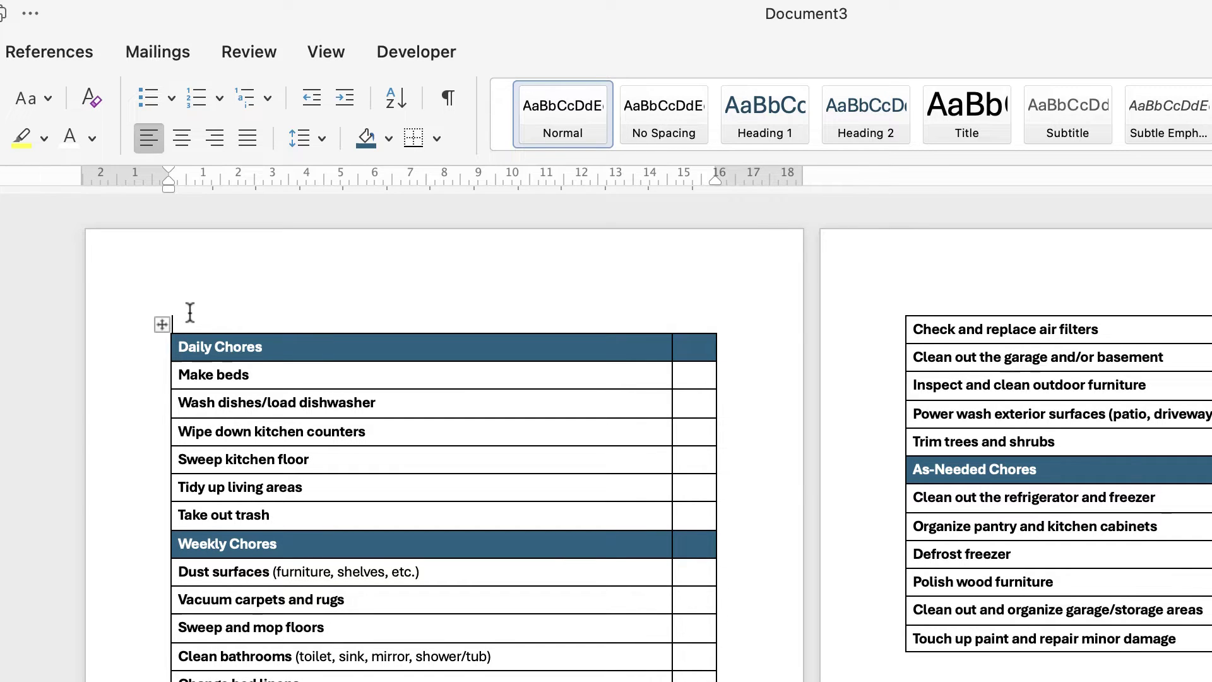
Add two blank lines above the table and draw a text box reading 'HOUSEHOLD CHORE - CHECKLIST'.
key("Return")
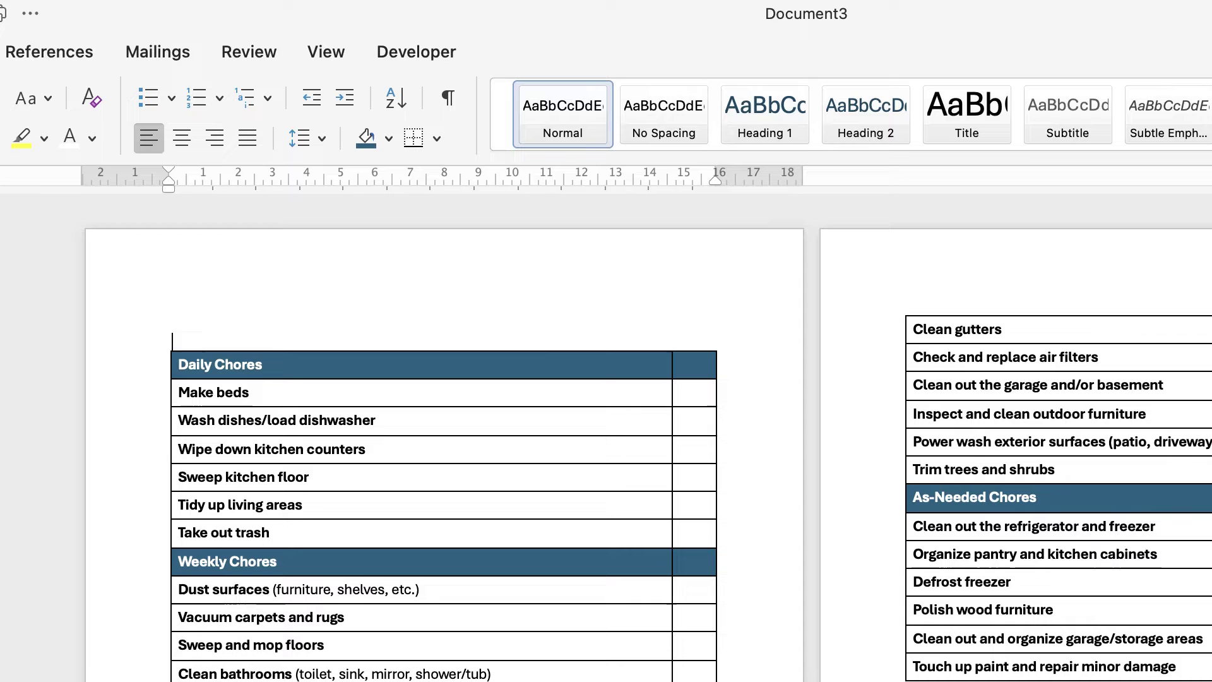
key("Return")
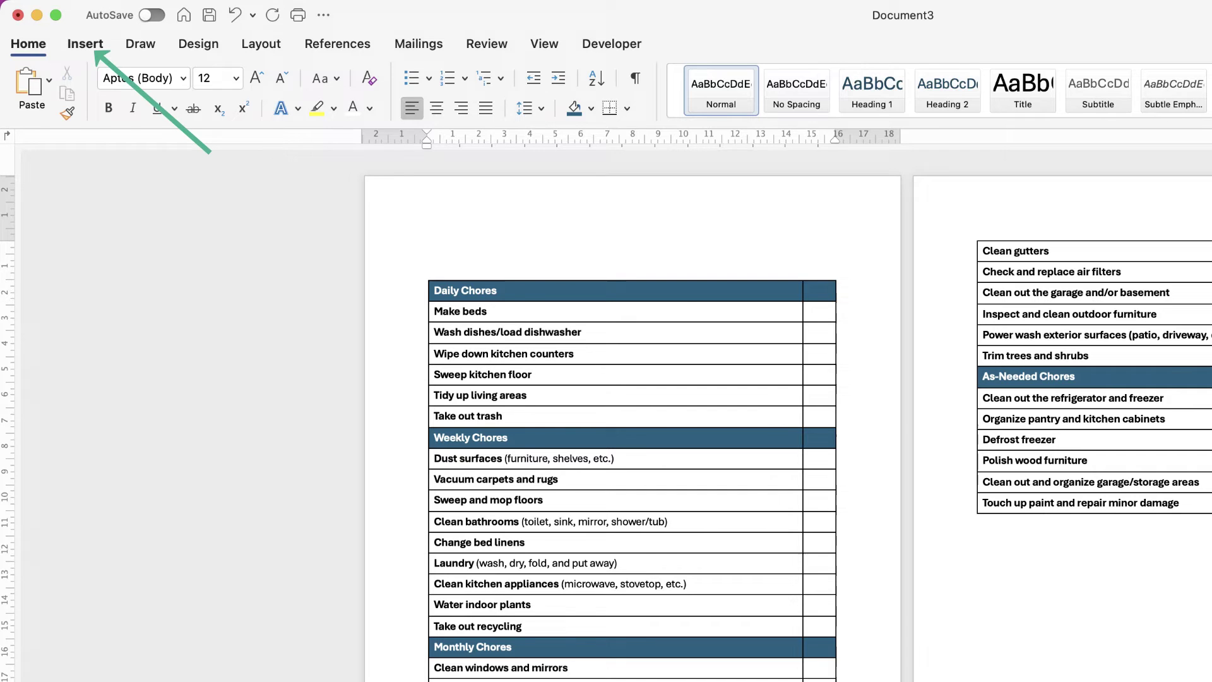
left_click(86, 44)
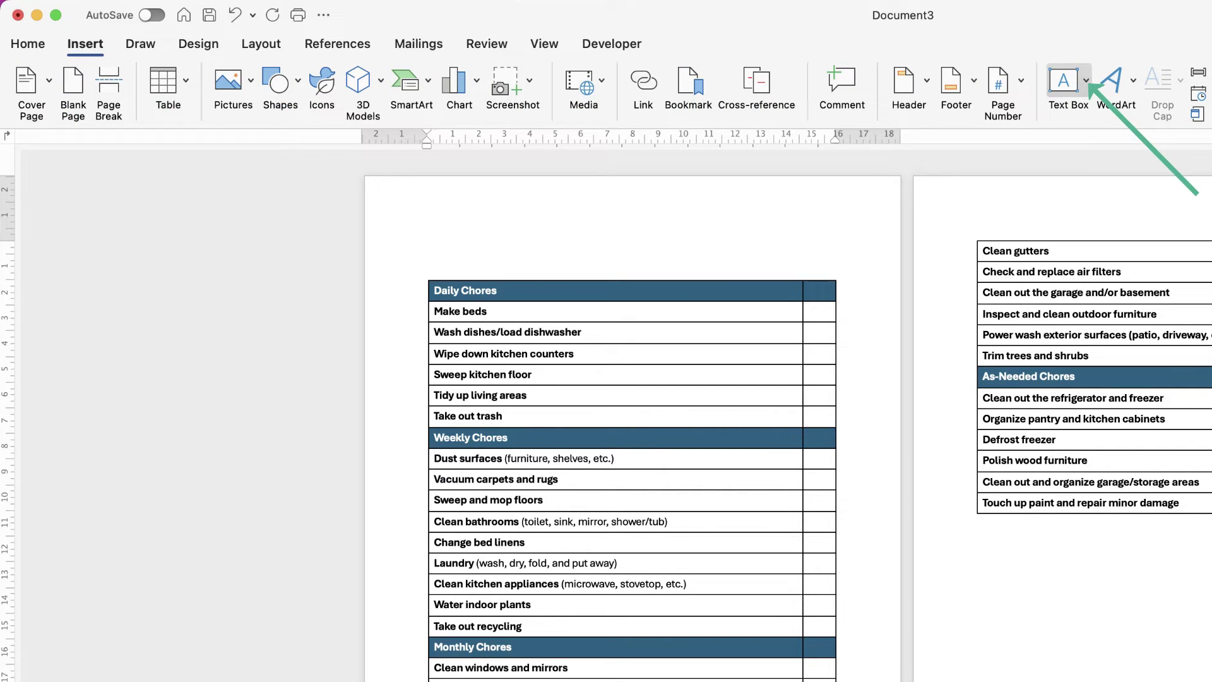
left_click(1086, 80)
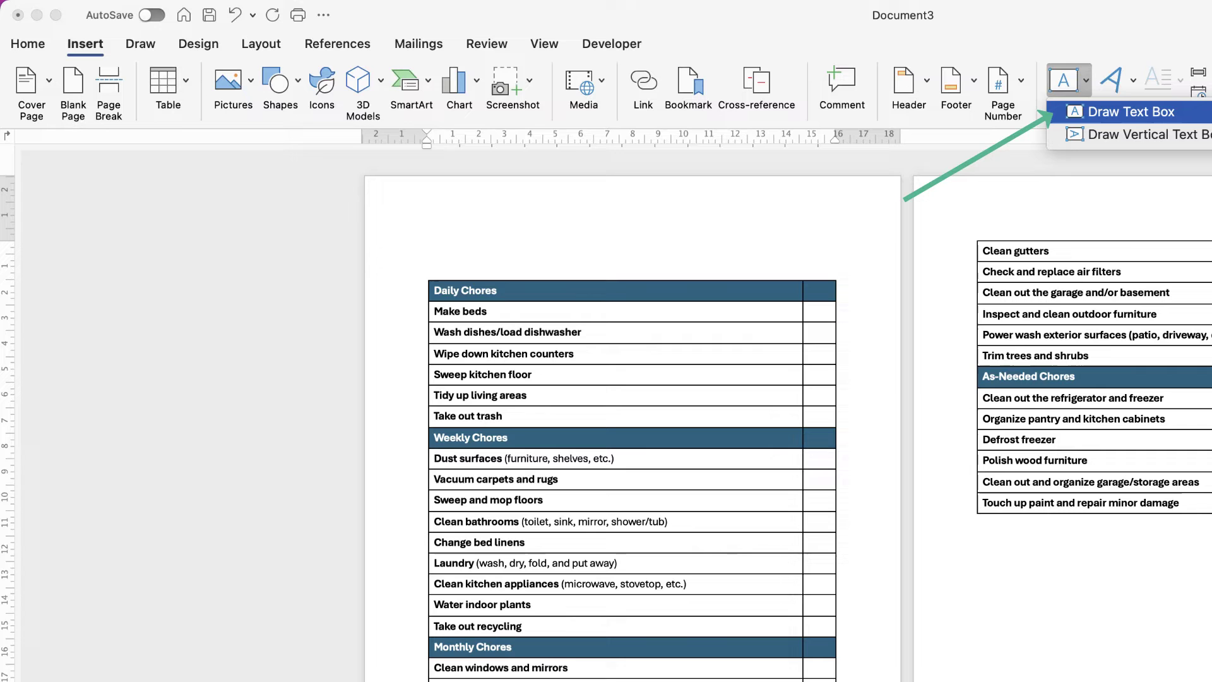
left_click(1130, 112)
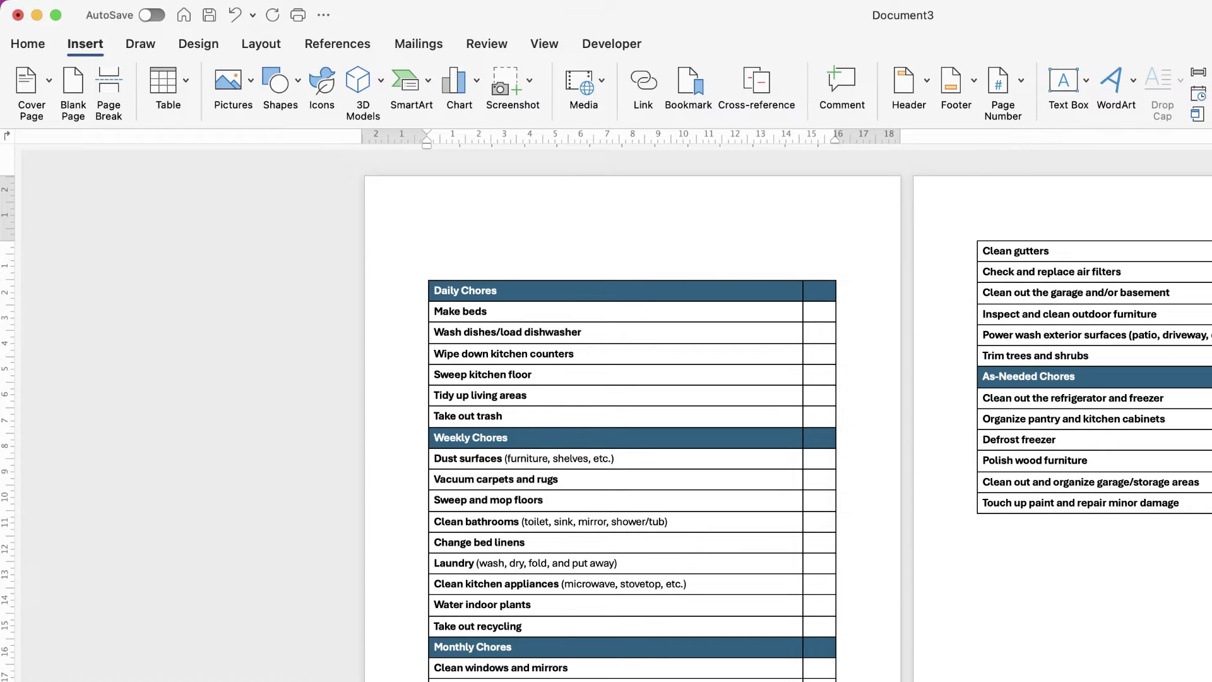
mouse_move(499, 216)
left_mouse_down()
mouse_move(532, 257)
mouse_move(770, 265)
left_mouse_up()
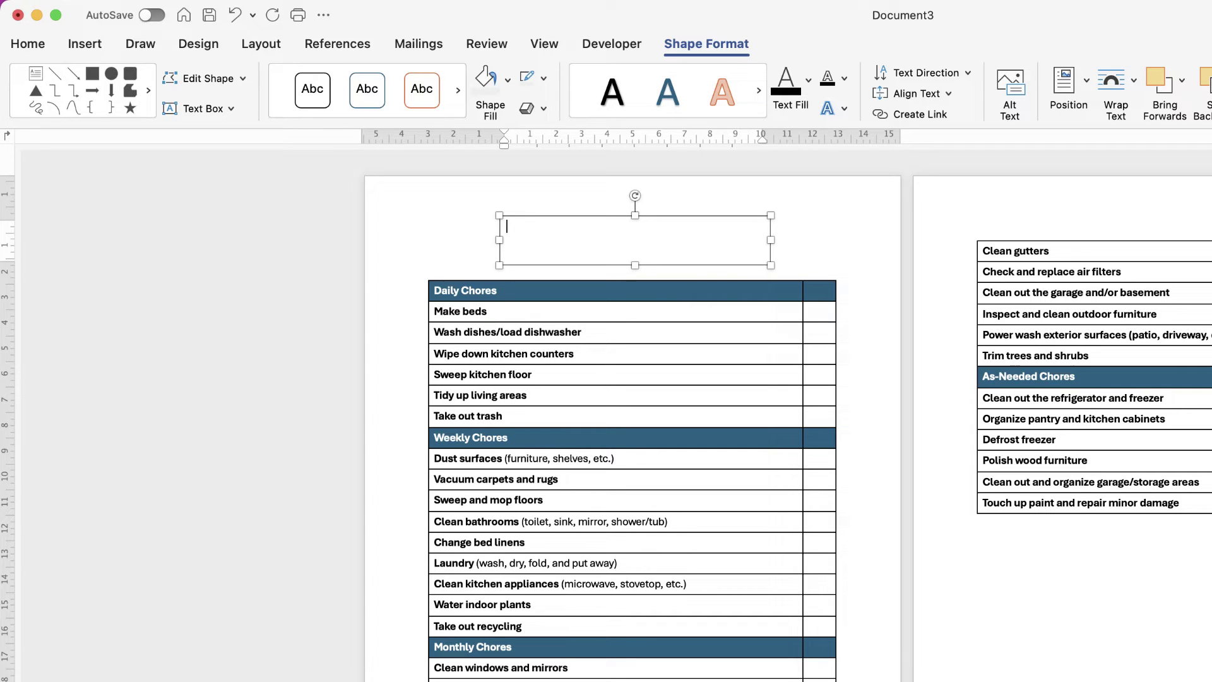
type("HOUSEHOLD CHORE - CHECKLIST")
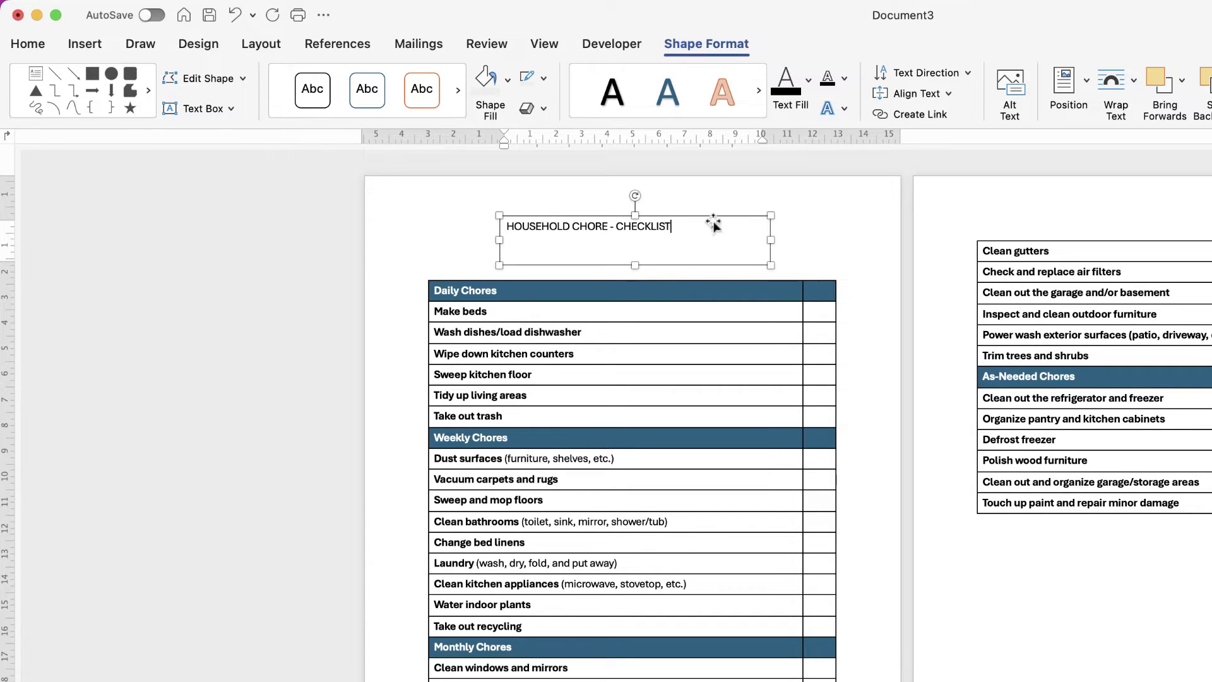
Format the title as bold 18 pt Helvetica, centred in its box.
left_click_drag(683, 228, 506, 230)
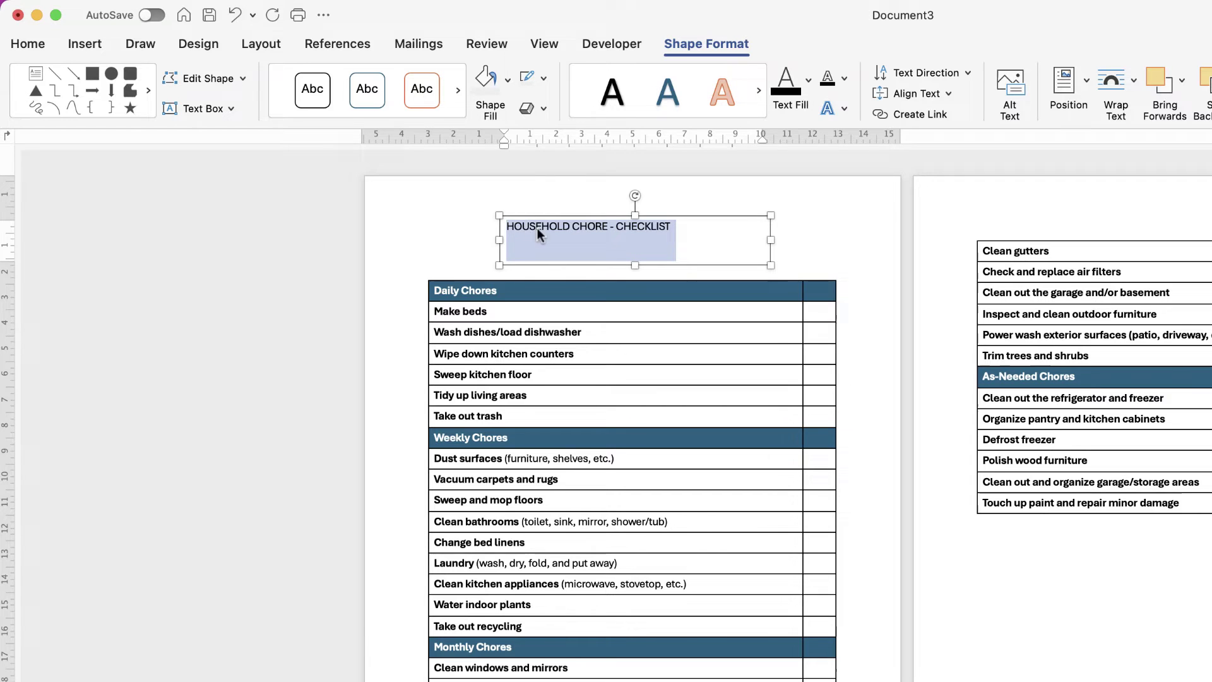
left_click(26, 45)
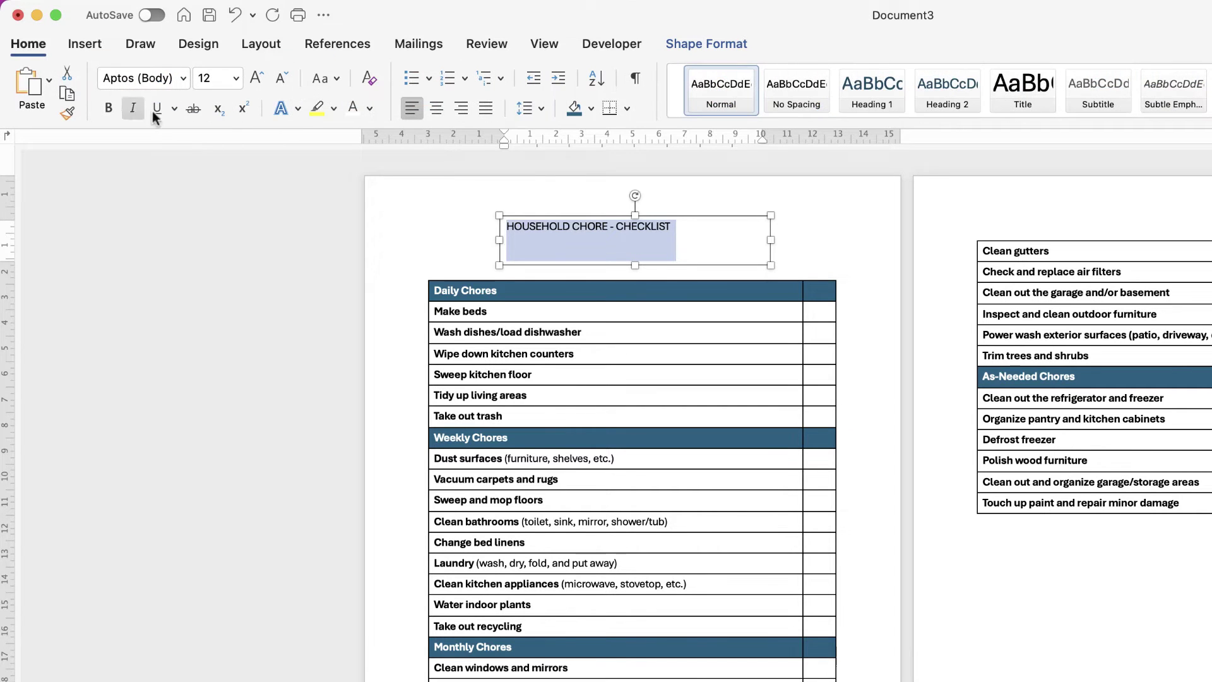
left_click(109, 111)
left_click(183, 78)
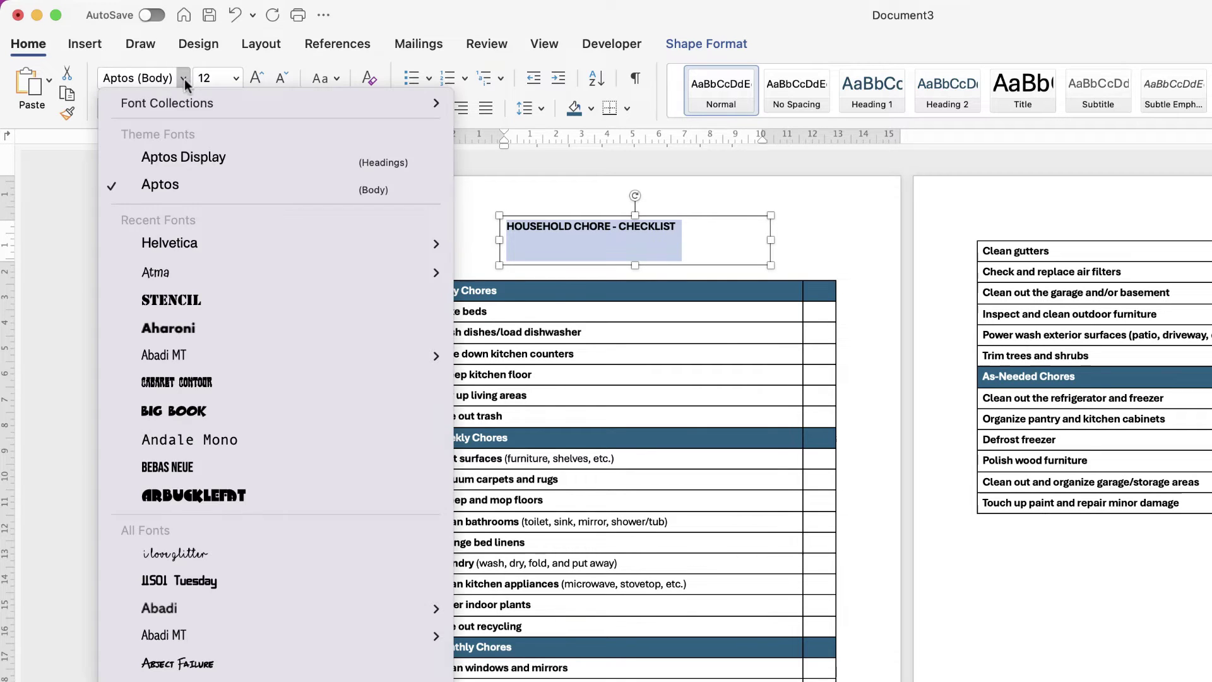
left_click(171, 245)
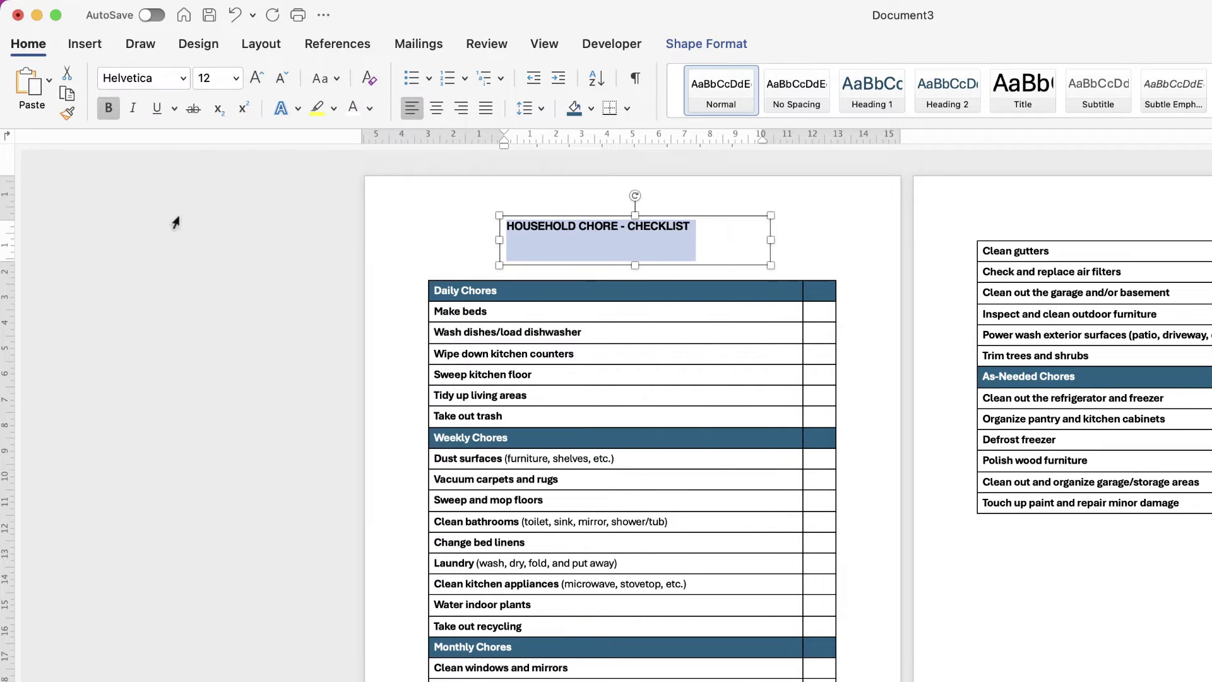
left_click(256, 84)
left_click(258, 85)
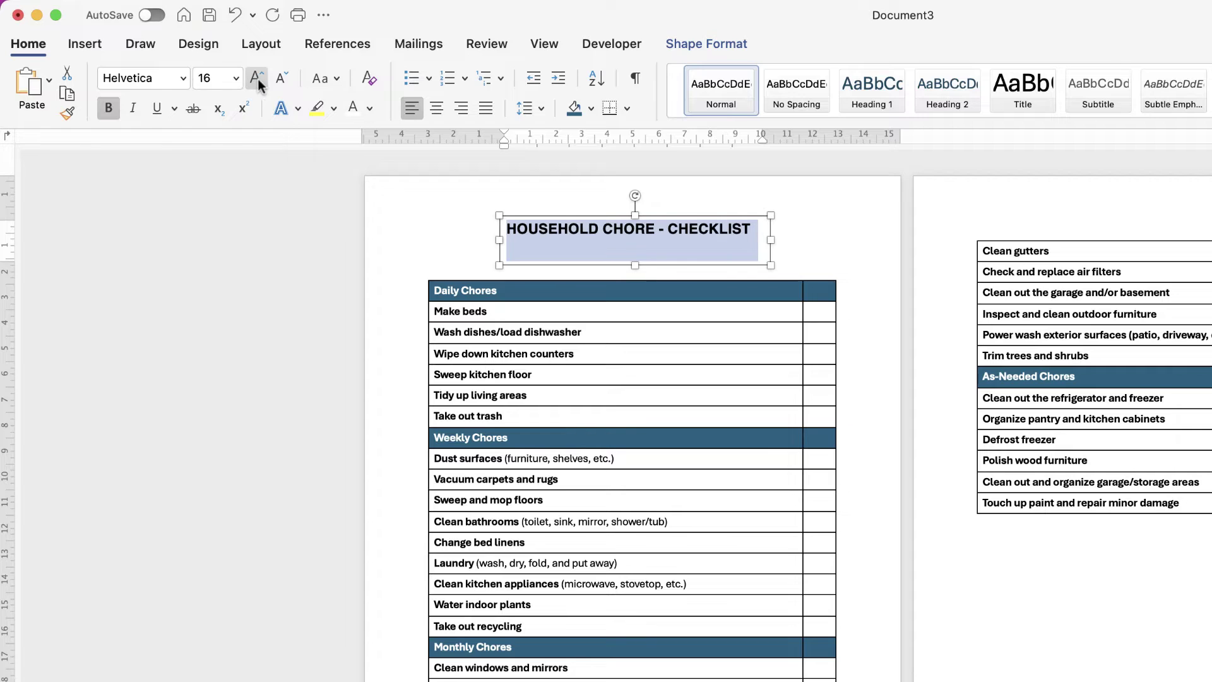
left_click(258, 84)
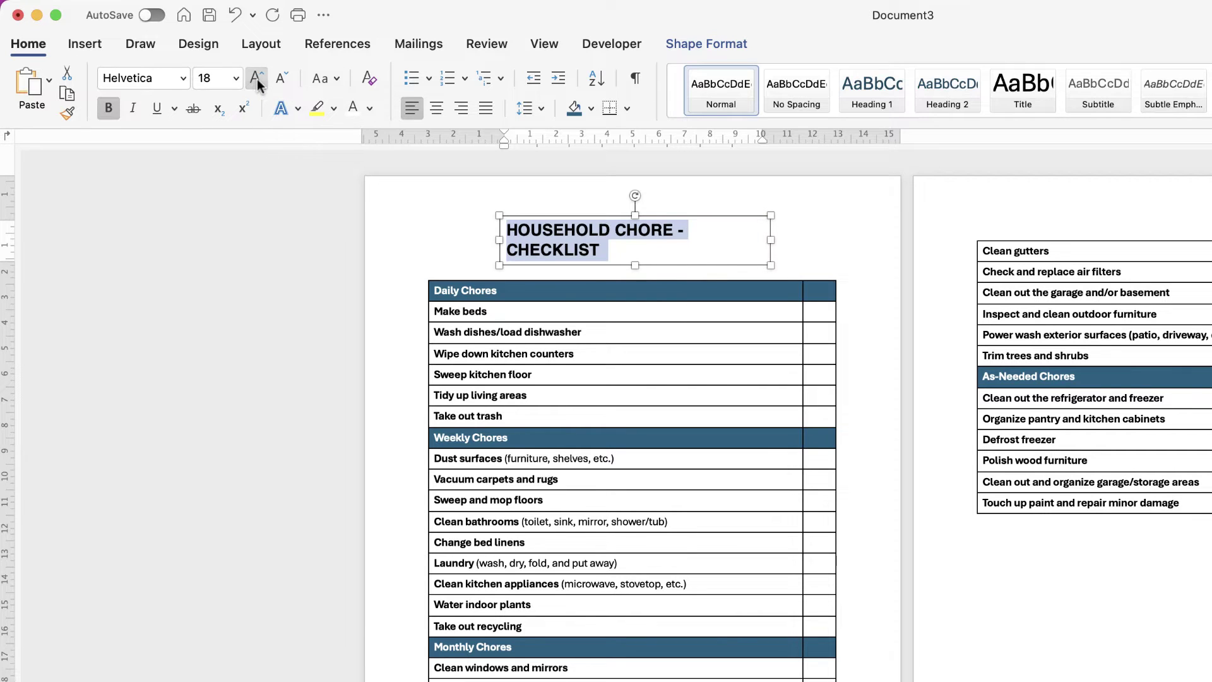
left_click(437, 110)
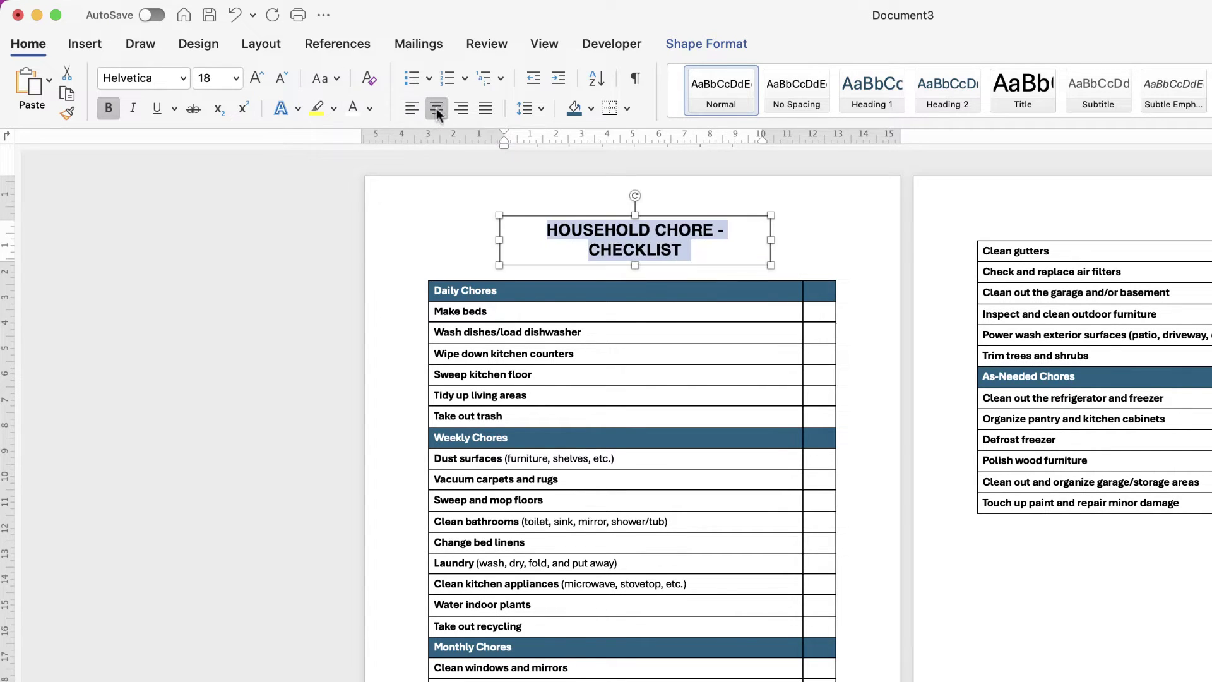
Widen the title text box so it fits one line and reposition it above the table.
left_click_drag(499, 240, 472, 241)
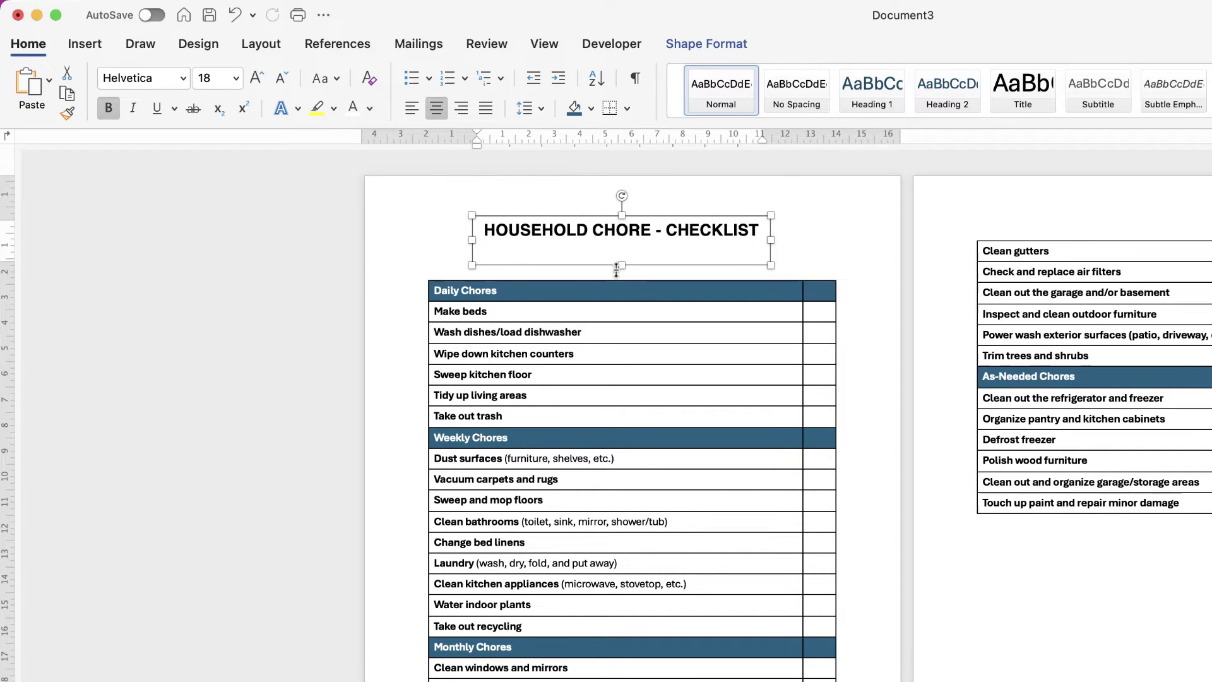
left_click(819, 235)
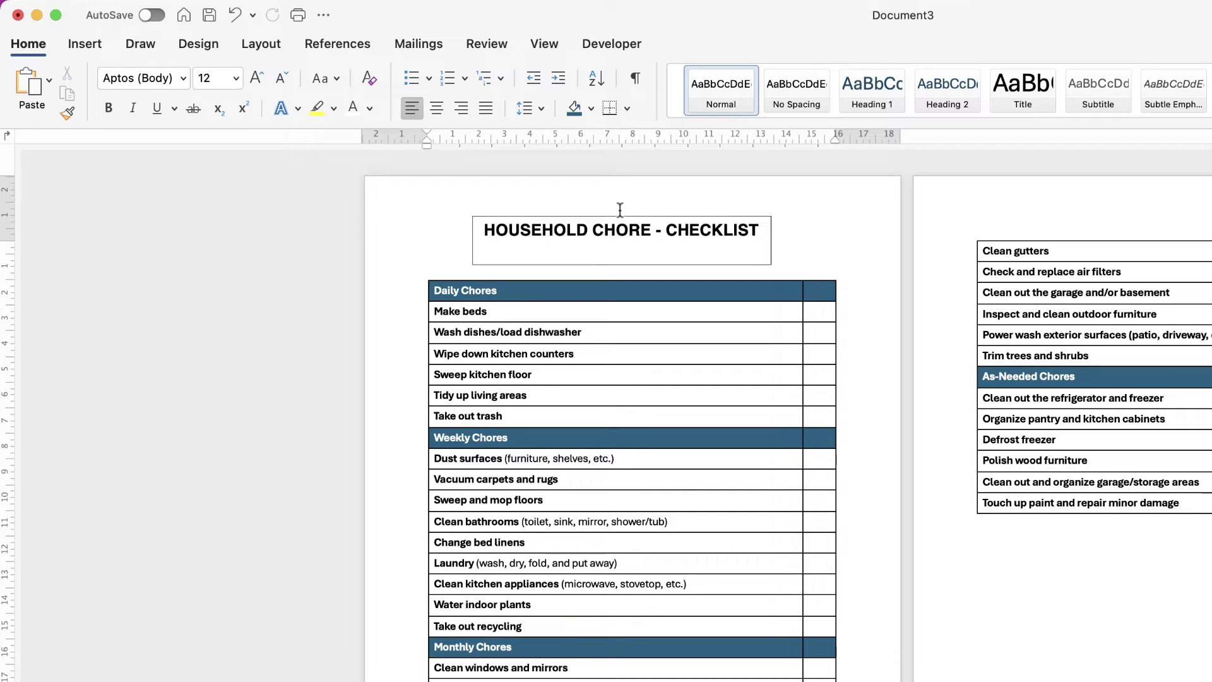
mouse_move(600, 241)
left_mouse_down()
mouse_move(619, 277)
mouse_move(620, 228)
left_mouse_up()
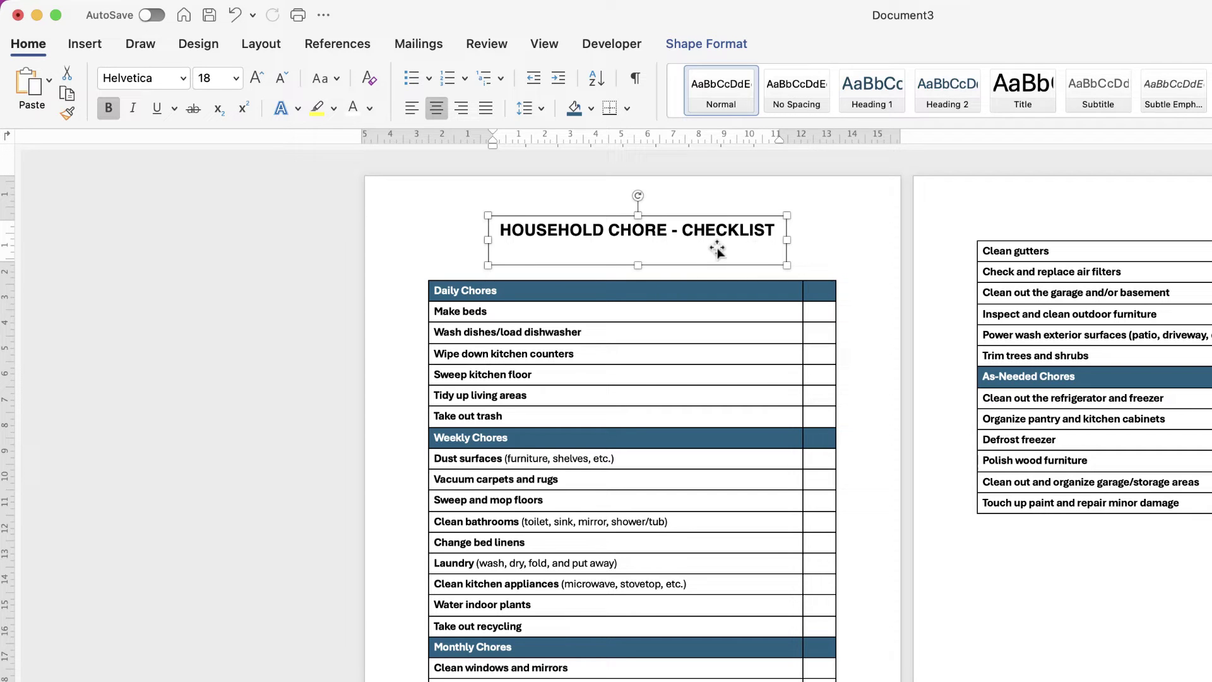
Set the HOUSEHOLD CHORE - CHECKLIST title box to No Outline and No Fill, then reselect it.
left_click(729, 43)
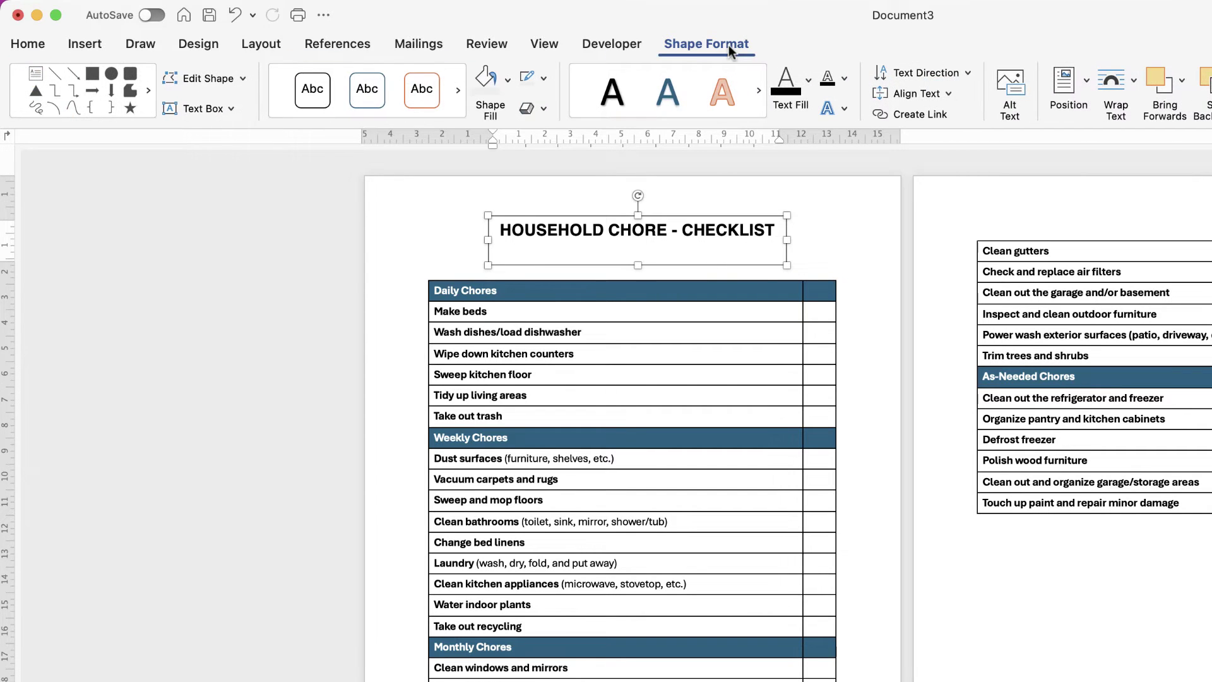
left_click(543, 77)
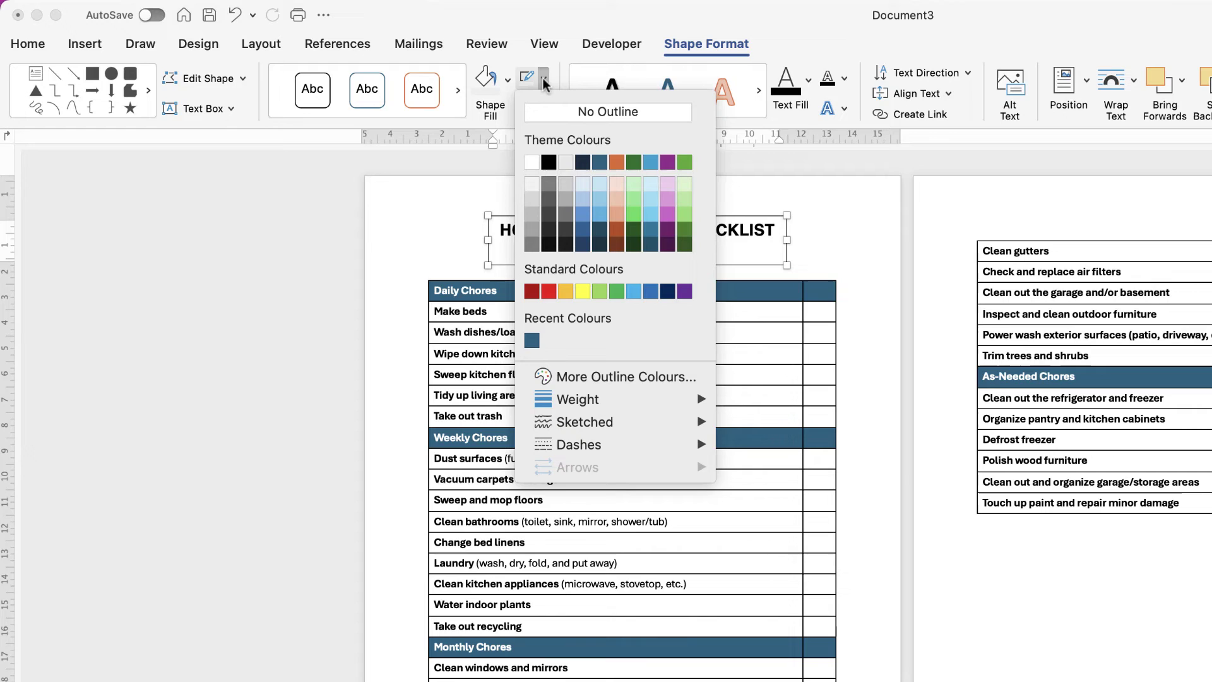
left_click(543, 111)
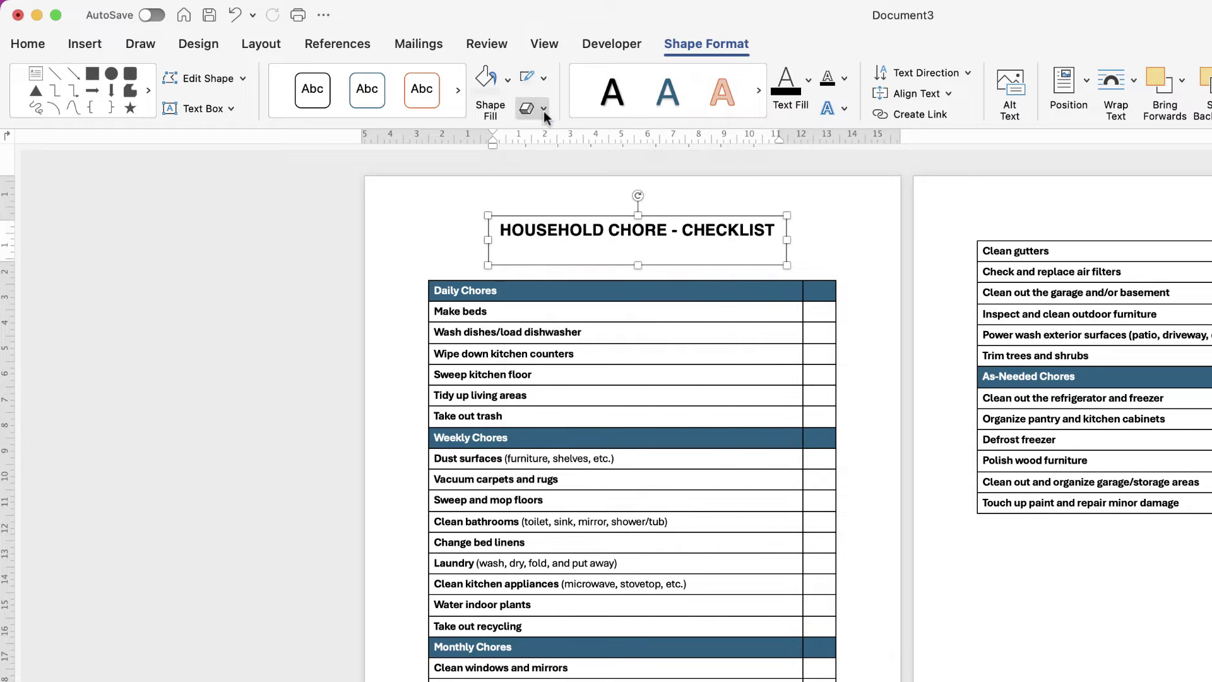
left_click(507, 79)
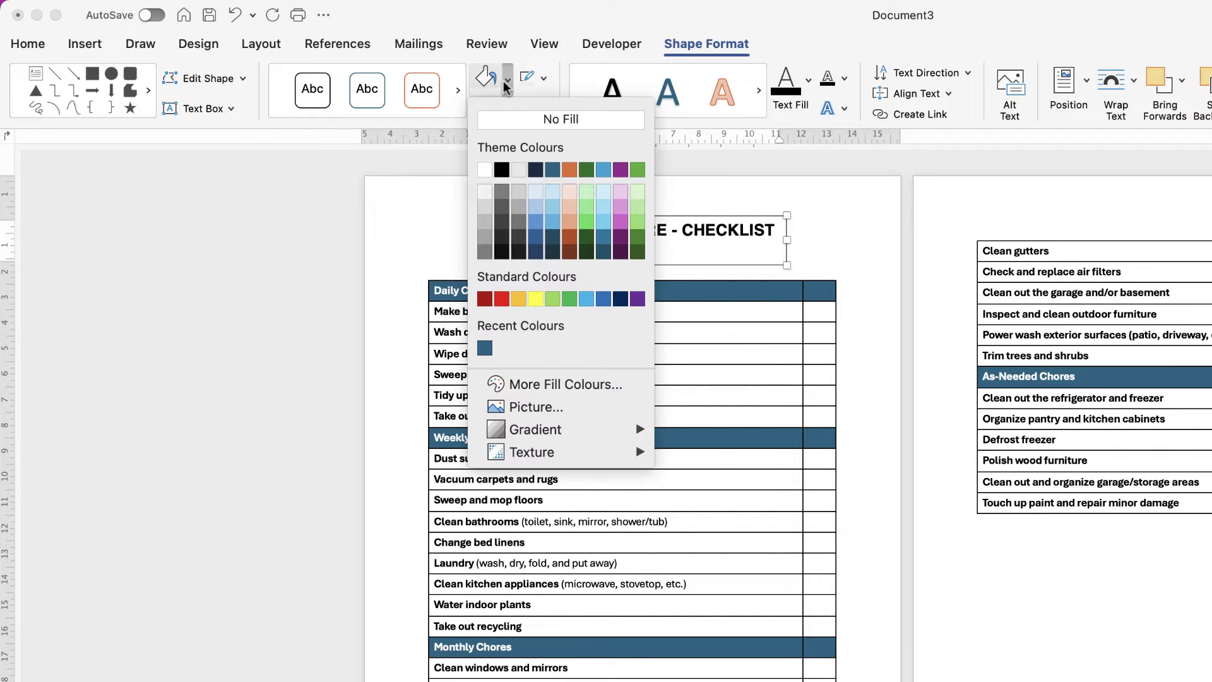
left_click(502, 119)
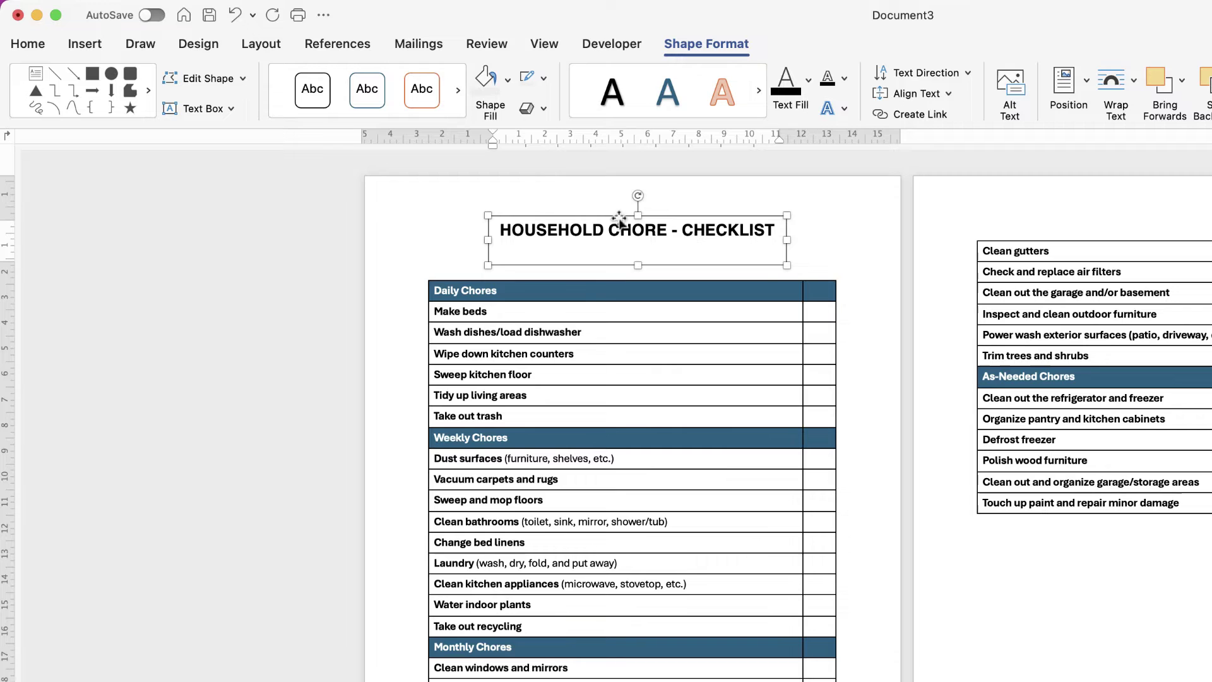
left_click(825, 235)
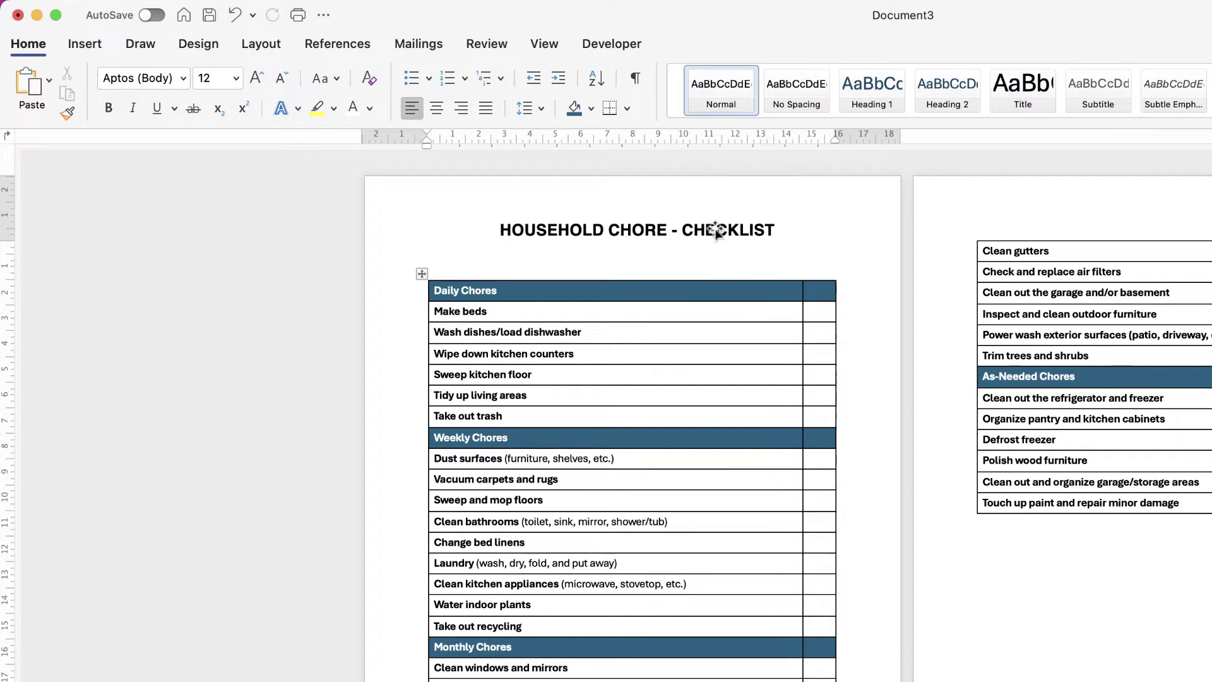
mouse_move(713, 231)
left_mouse_down()
mouse_move(706, 292)
mouse_move(710, 229)
left_mouse_up()
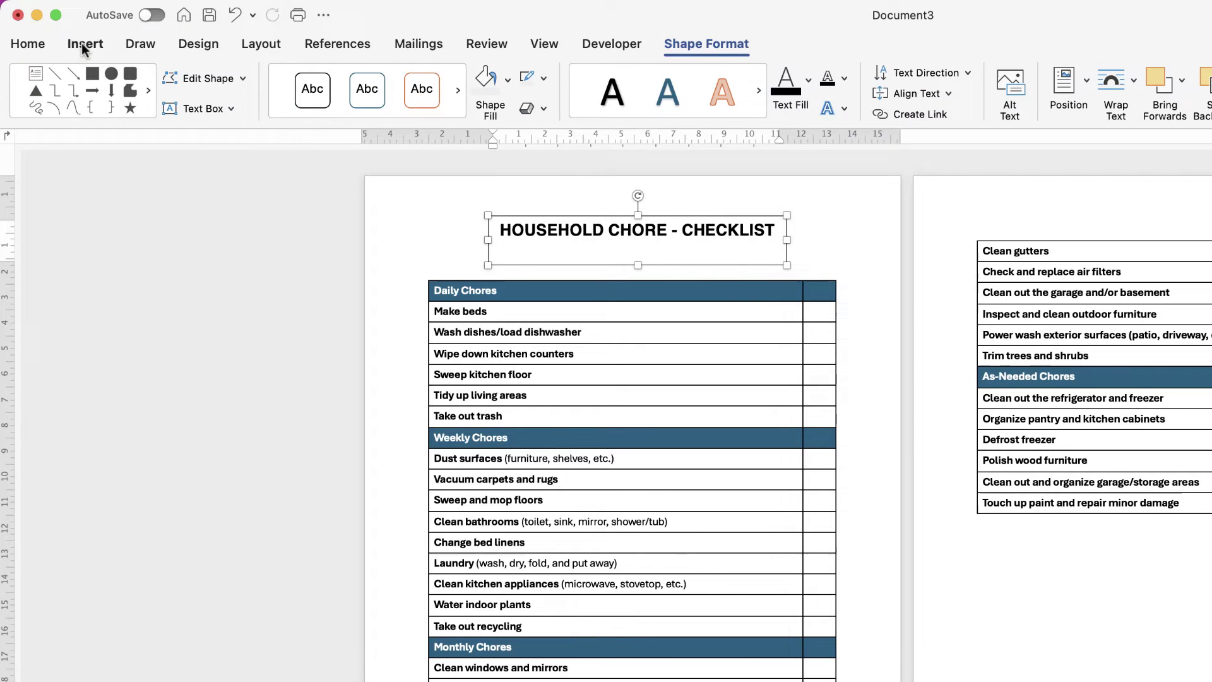
Draw a rounded rectangle over the title, round its corners fully into a pill, and remove its outline.
left_click(81, 42)
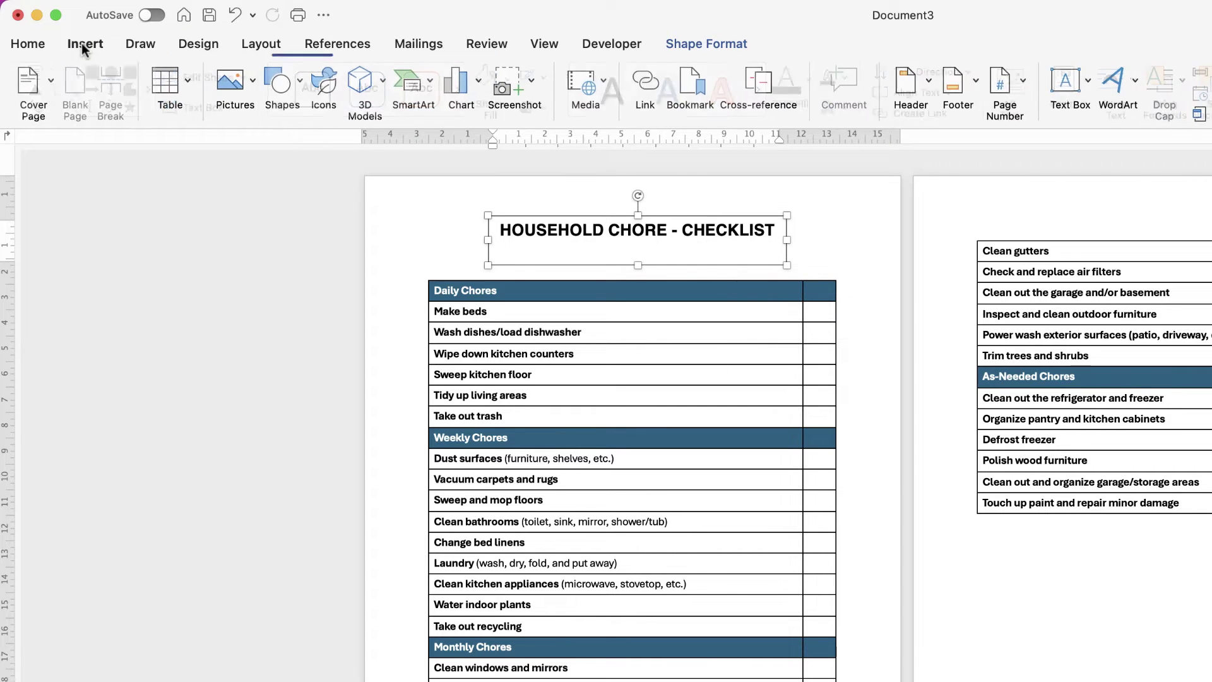
left_click(297, 81)
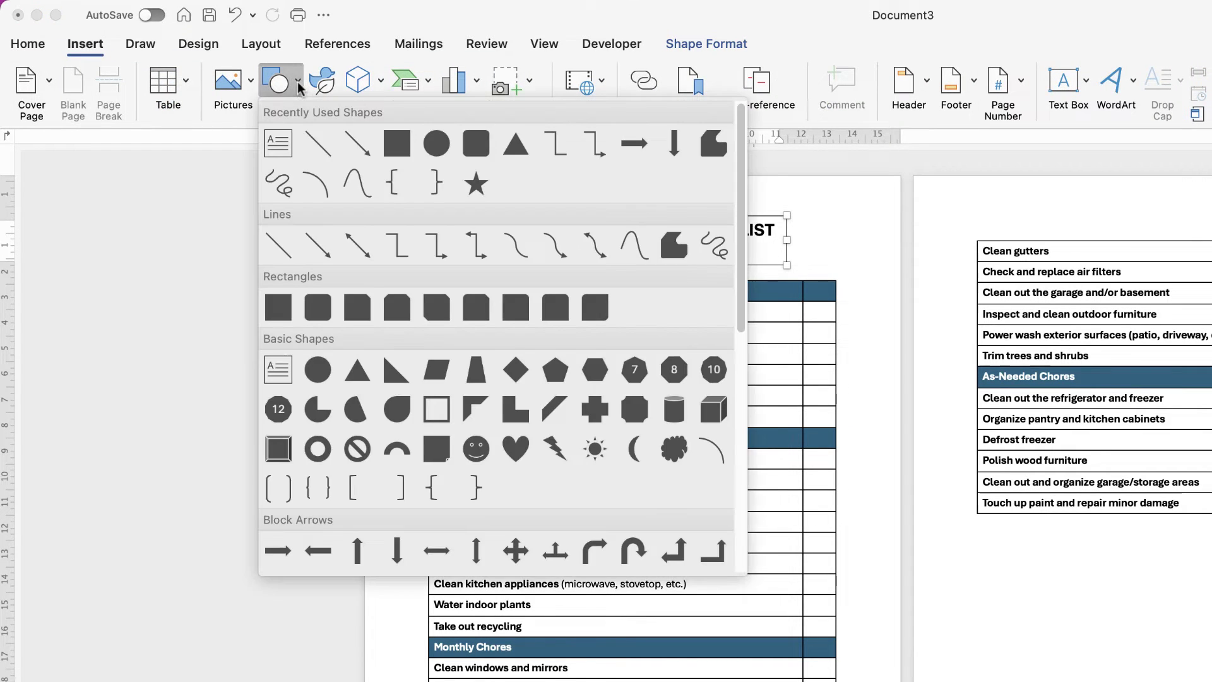
left_click(317, 310)
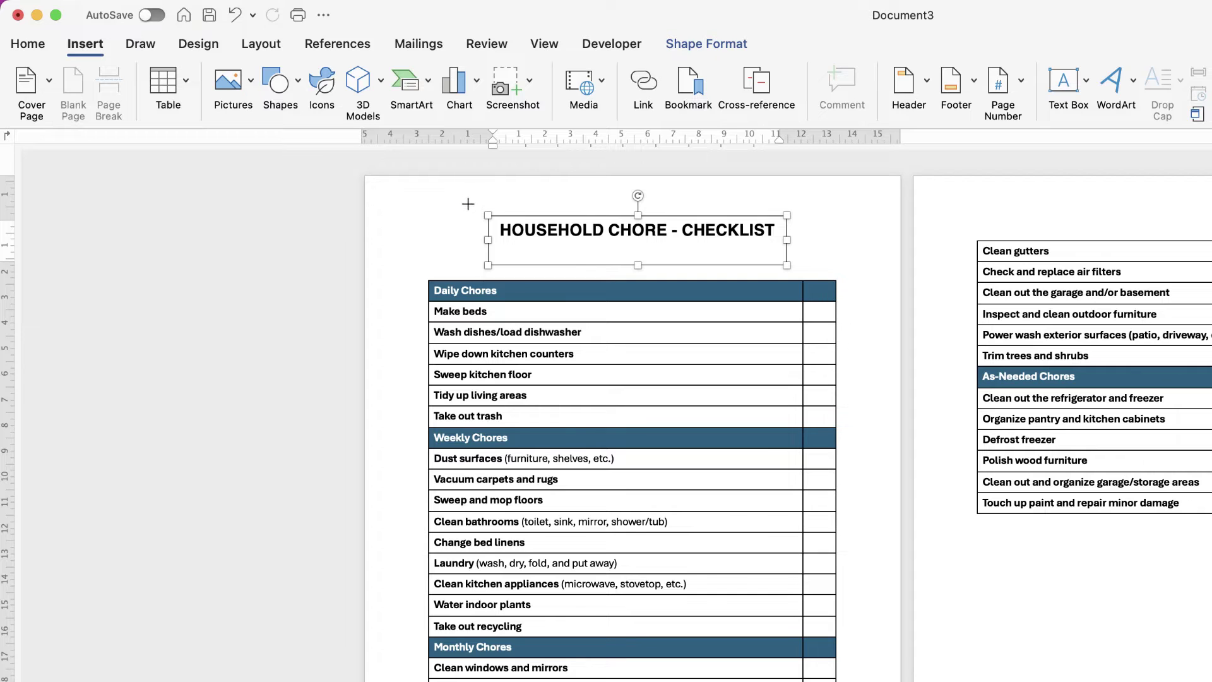
mouse_move(468, 203)
left_mouse_down()
mouse_move(488, 243)
mouse_move(592, 257)
mouse_move(809, 256)
left_mouse_up()
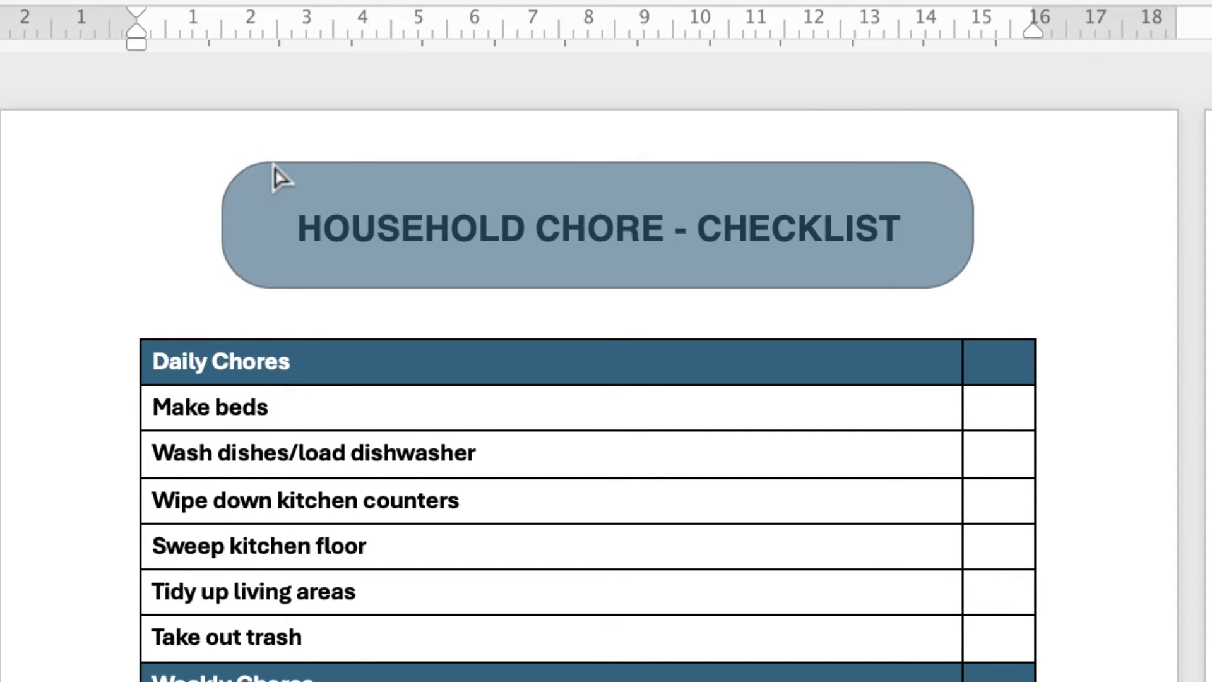
left_click_drag(272, 169, 366, 171)
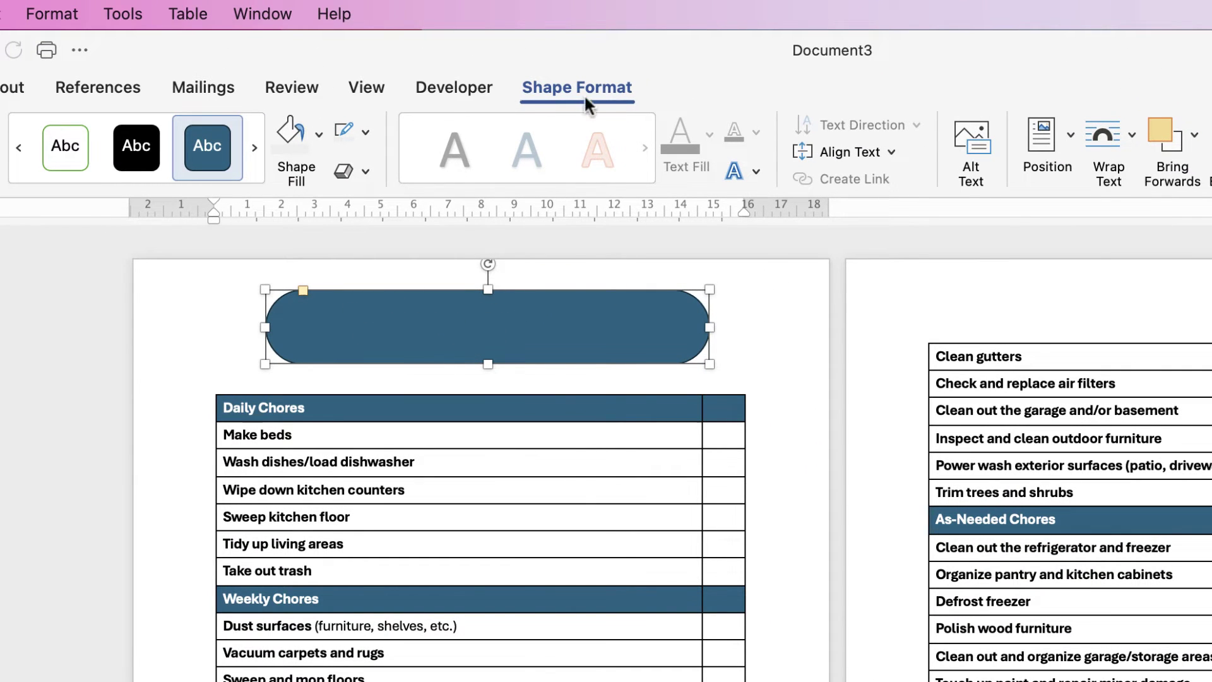
left_click(364, 130)
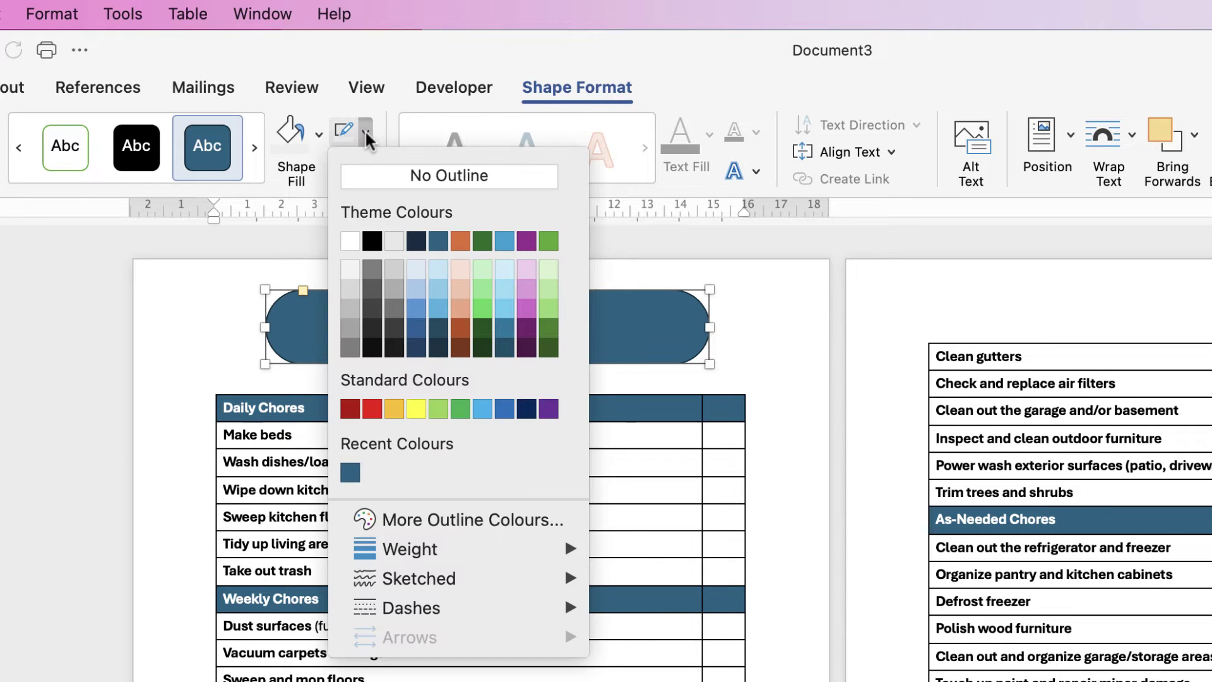
left_click(375, 175)
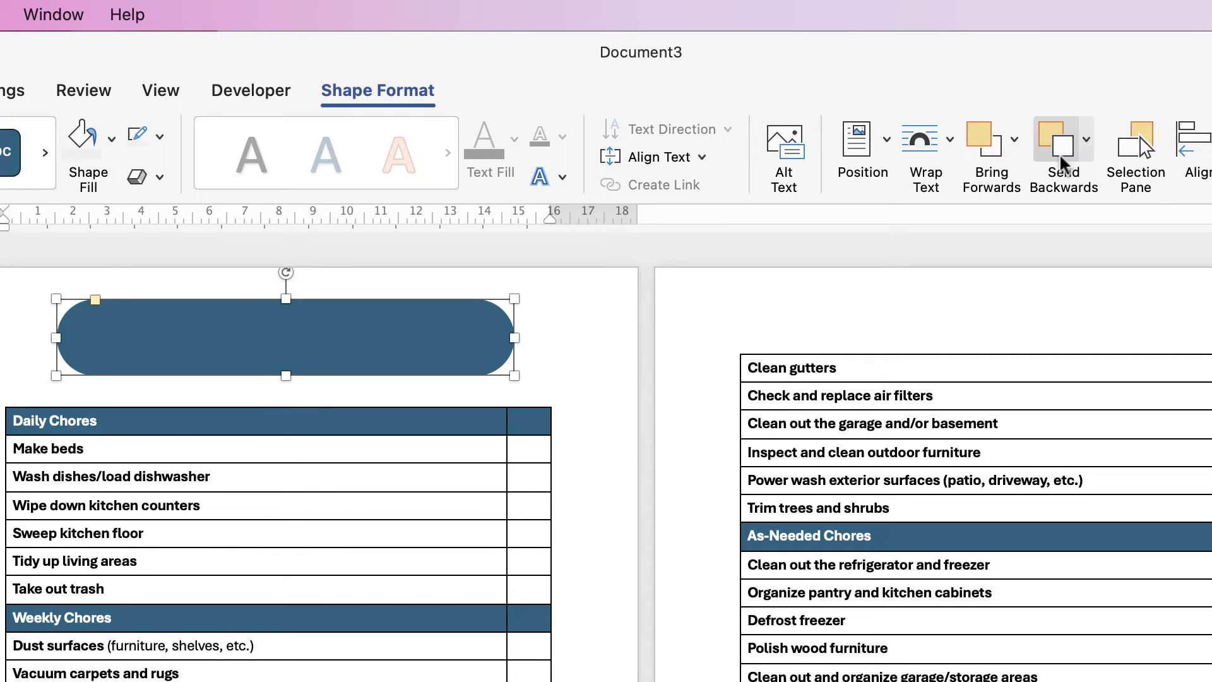
Send the pill to the back, shorten it to 1.91 cm high, and colour the title text white.
left_click(1086, 139)
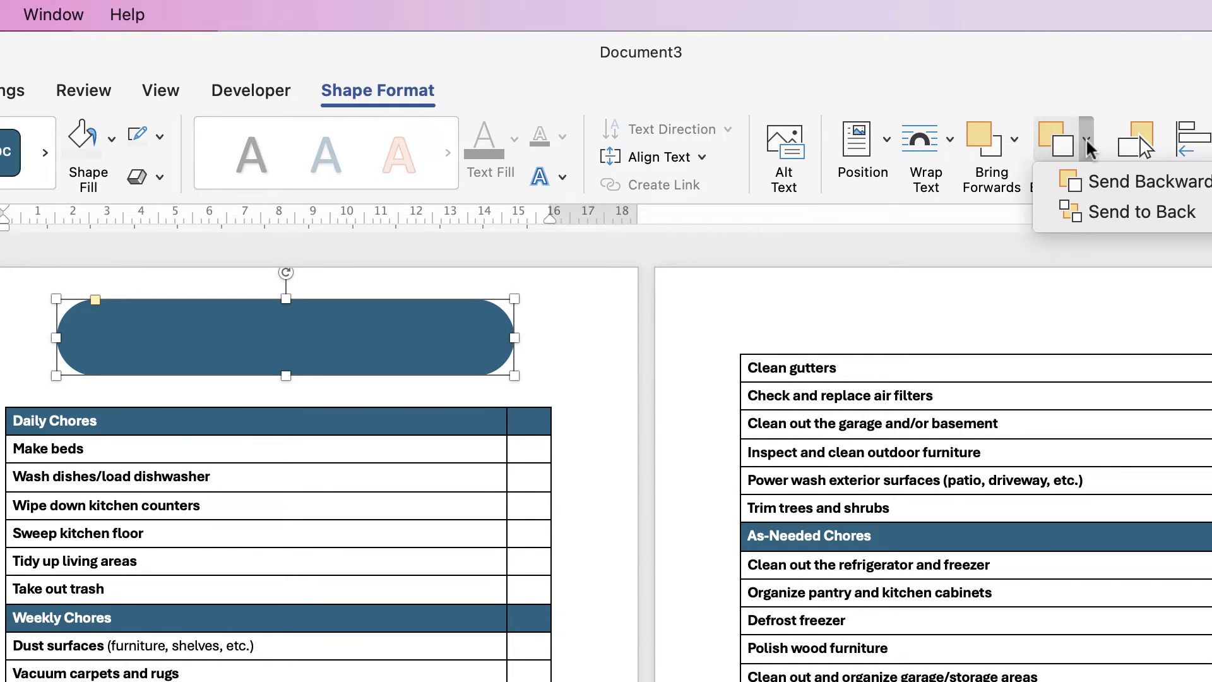
left_click(1105, 212)
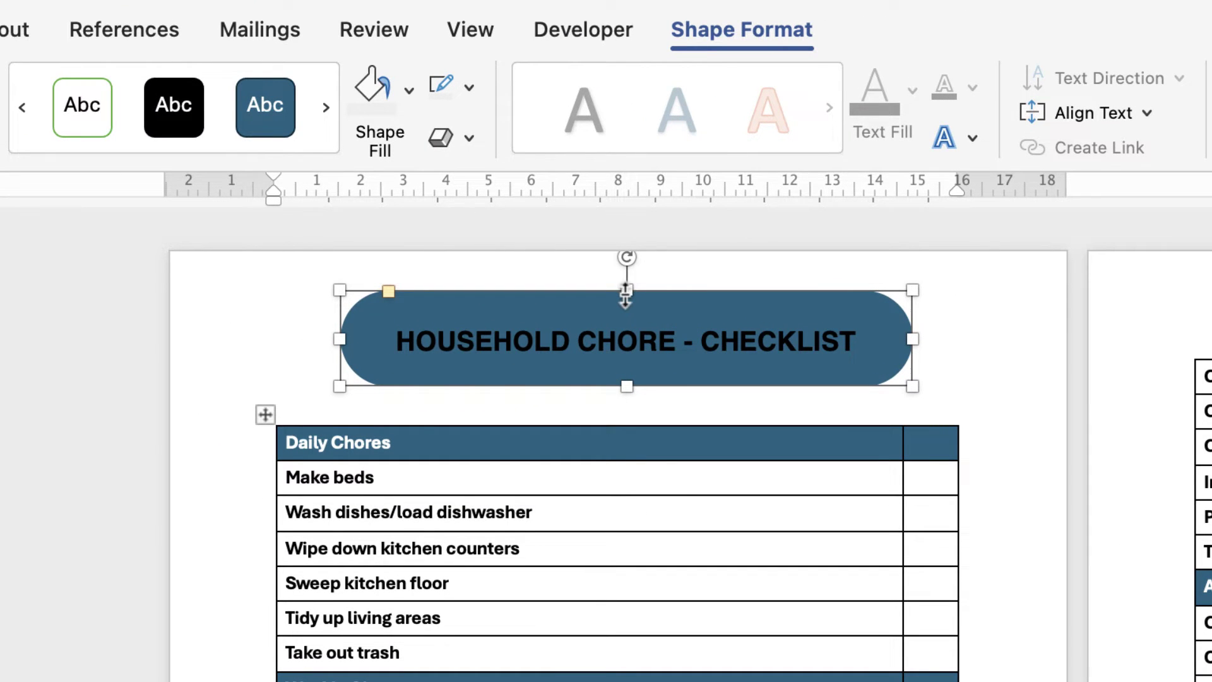
left_click_drag(627, 292, 627, 305)
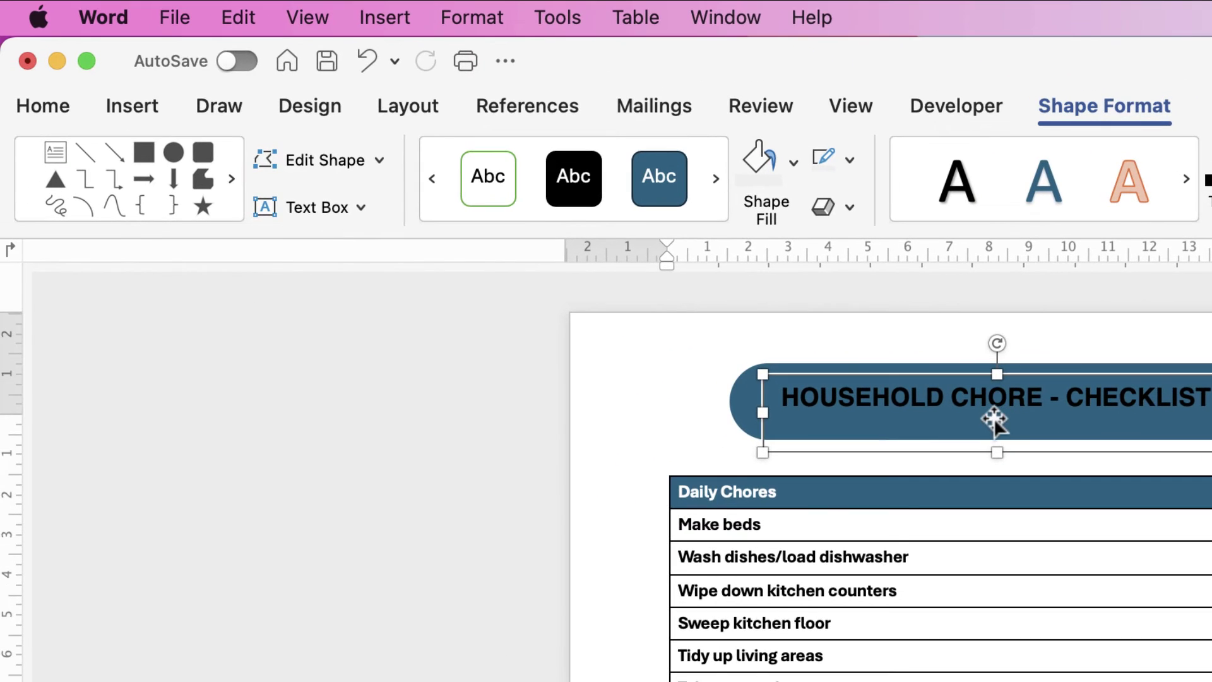
left_click(44, 113)
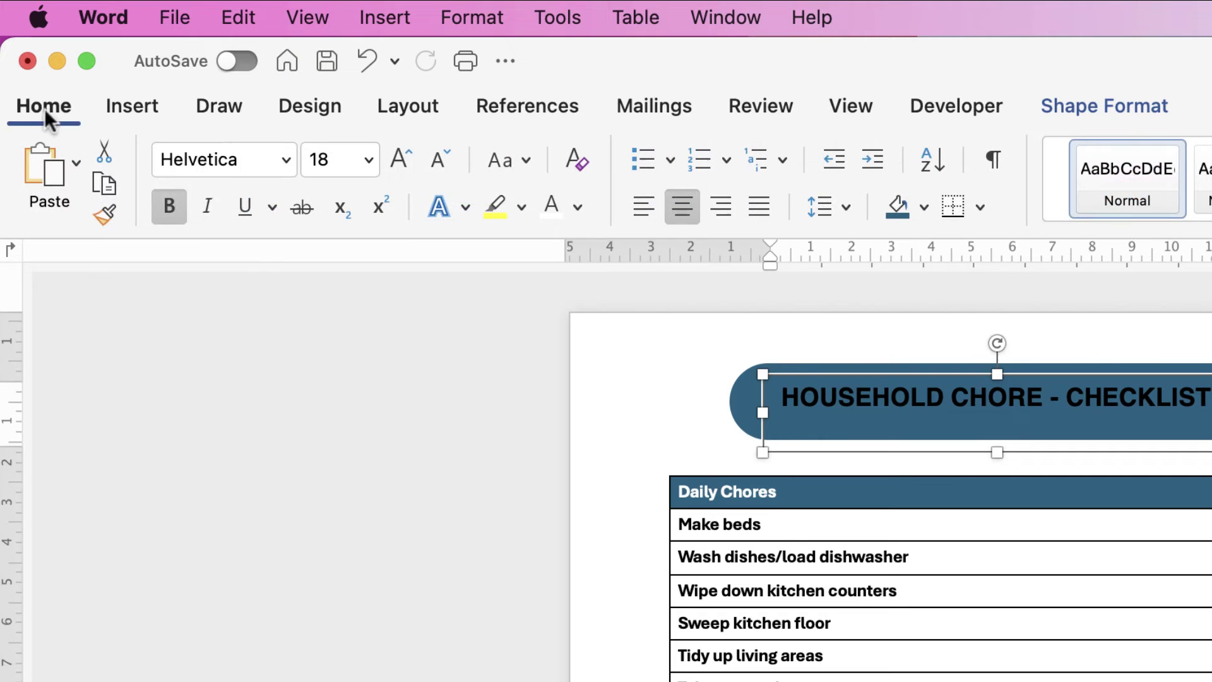
left_click(551, 207)
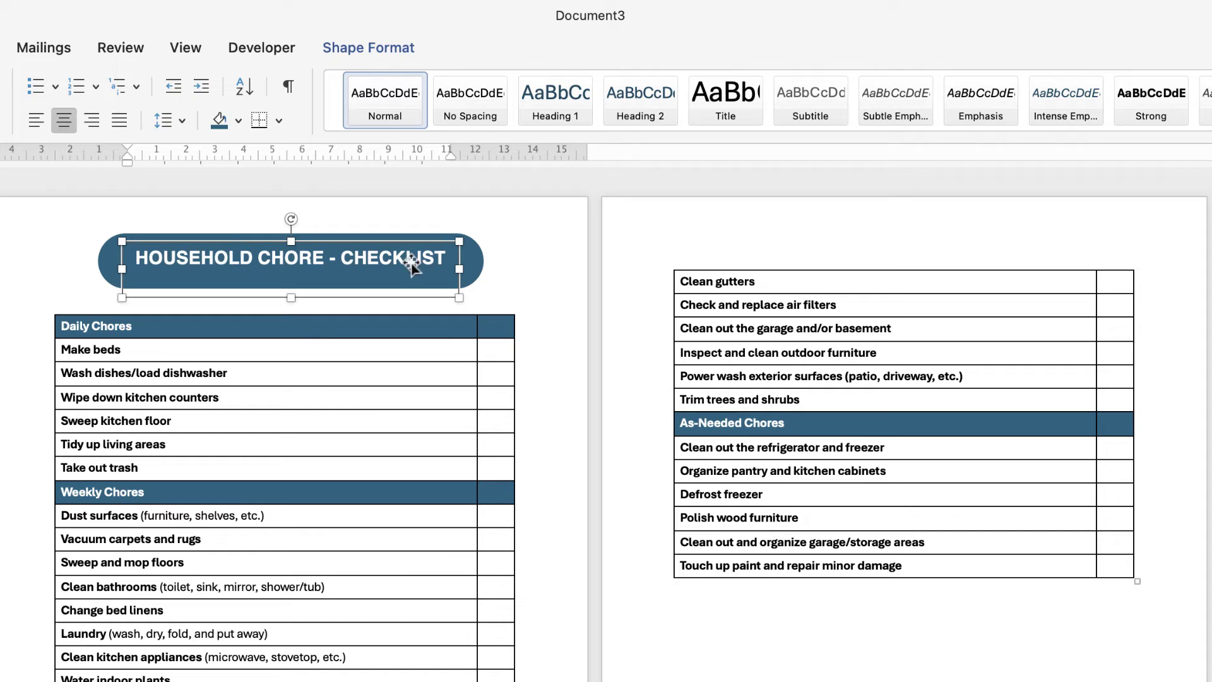
Align the dark blue pill to the horizontal centre behind the white title.
left_click(480, 261)
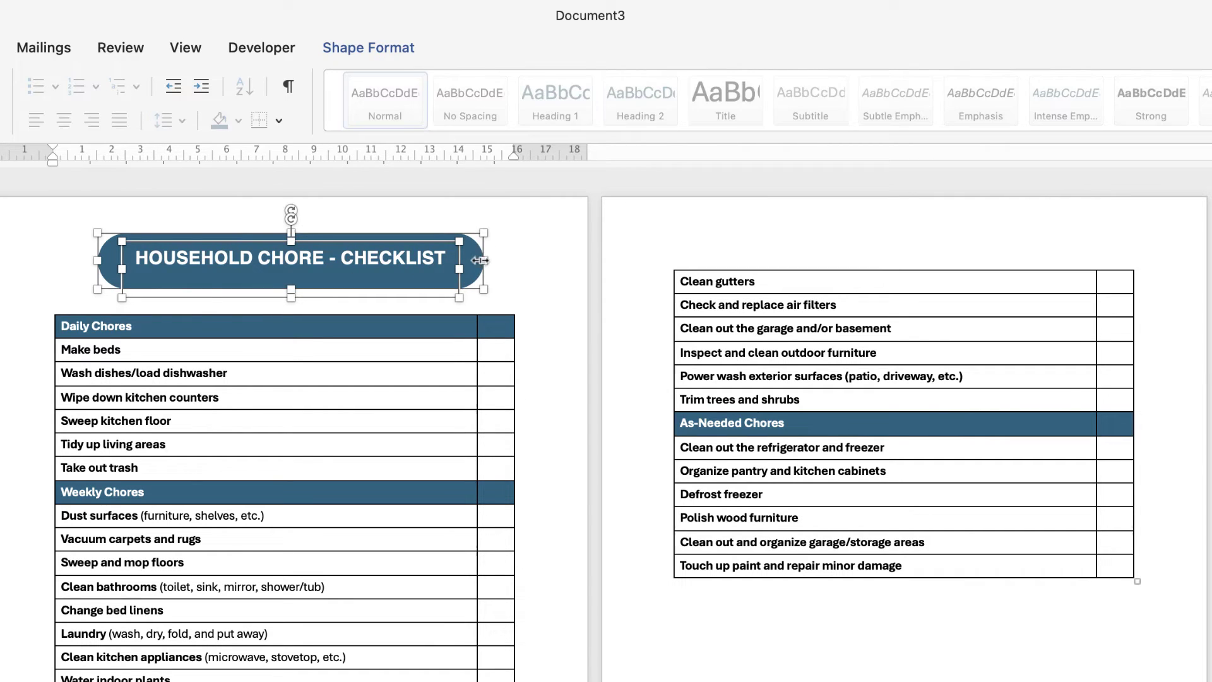
left_click(388, 52)
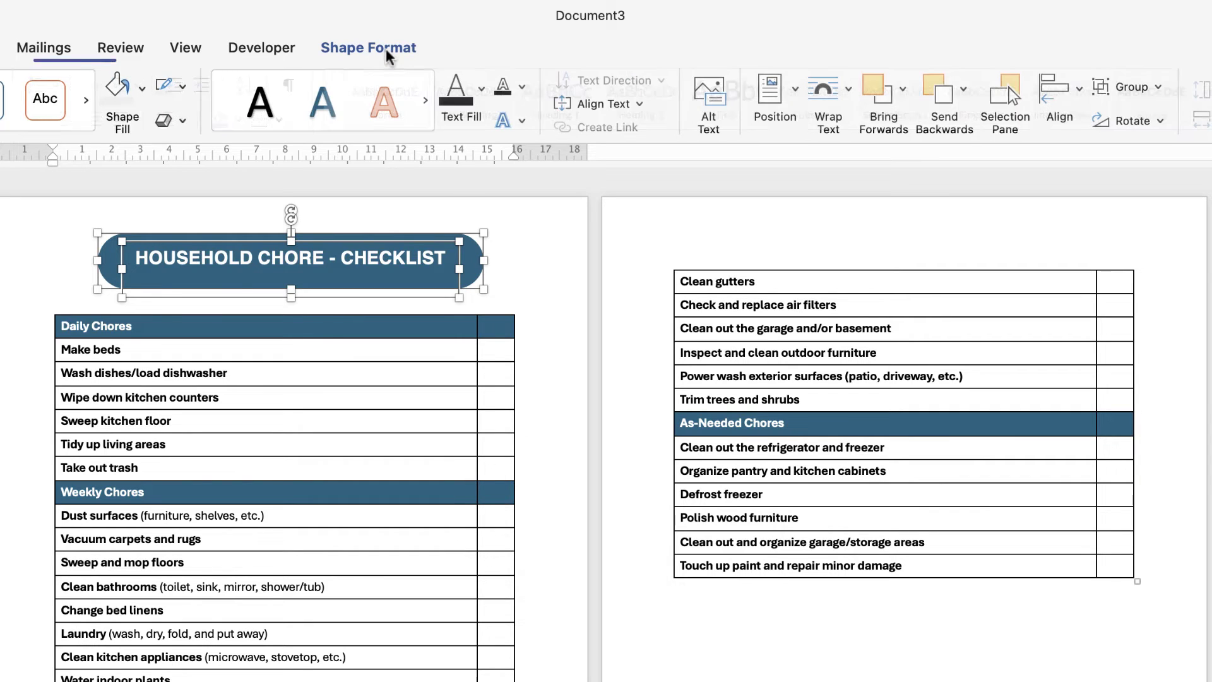
left_click(1081, 93)
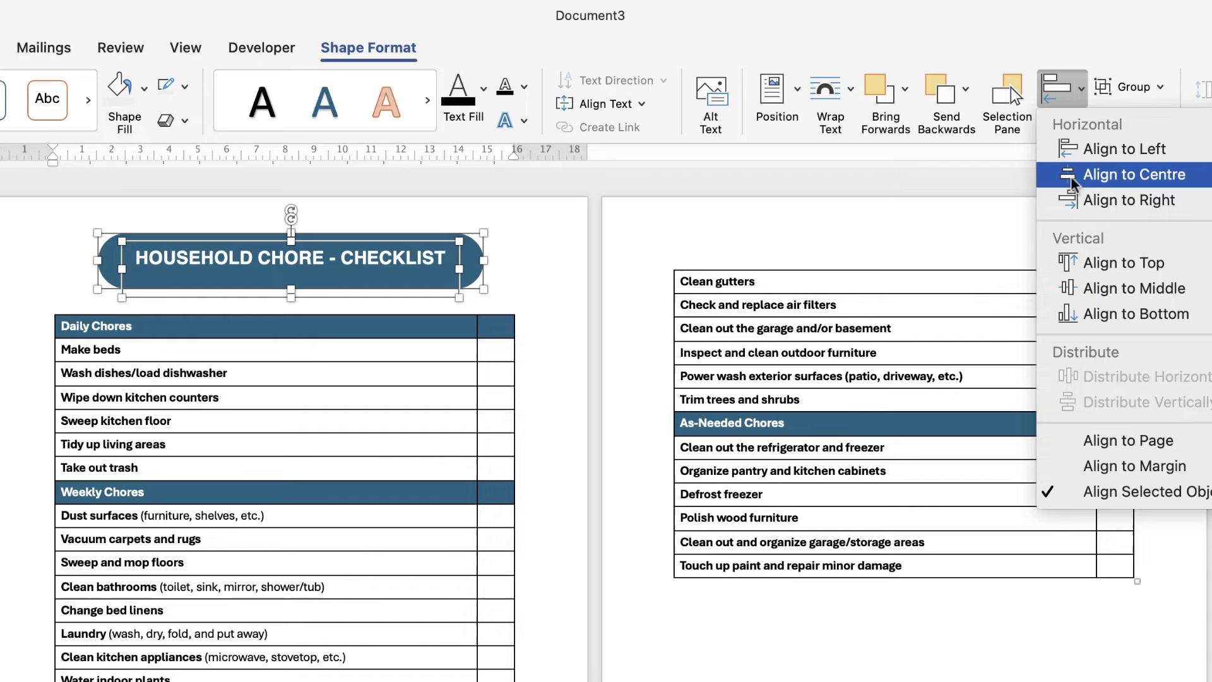
left_click(1108, 178)
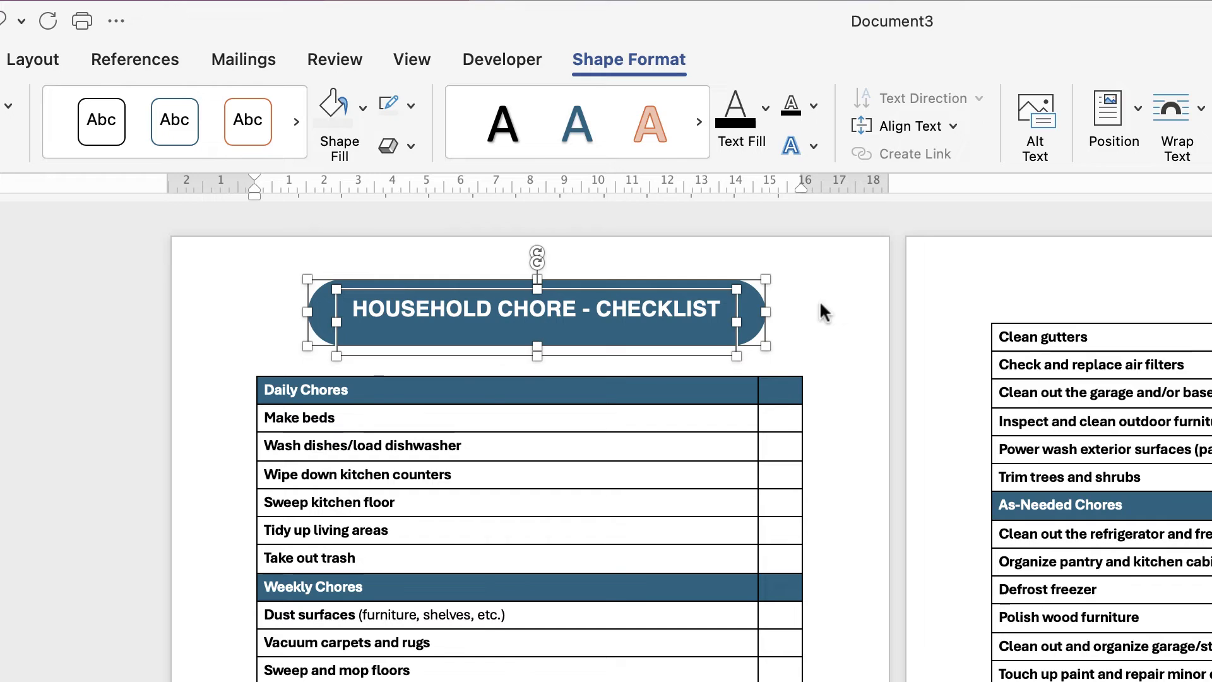
left_click(745, 298)
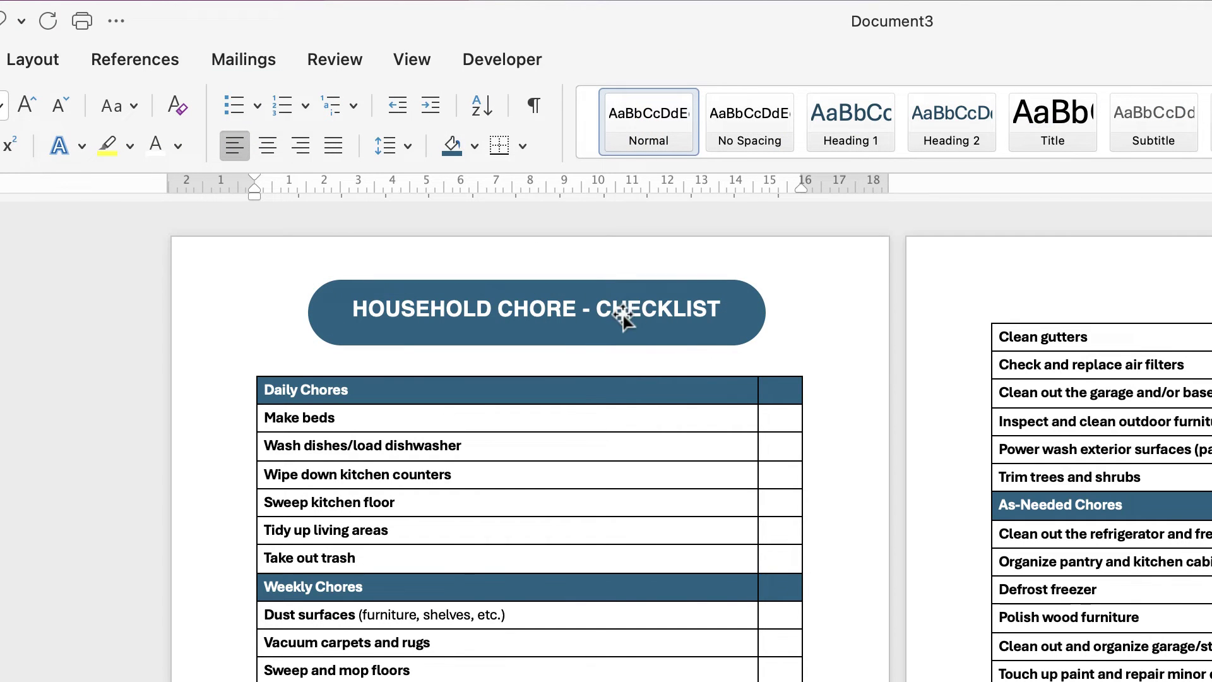
Nudge the title text box slightly down within the pill.
left_click(665, 311)
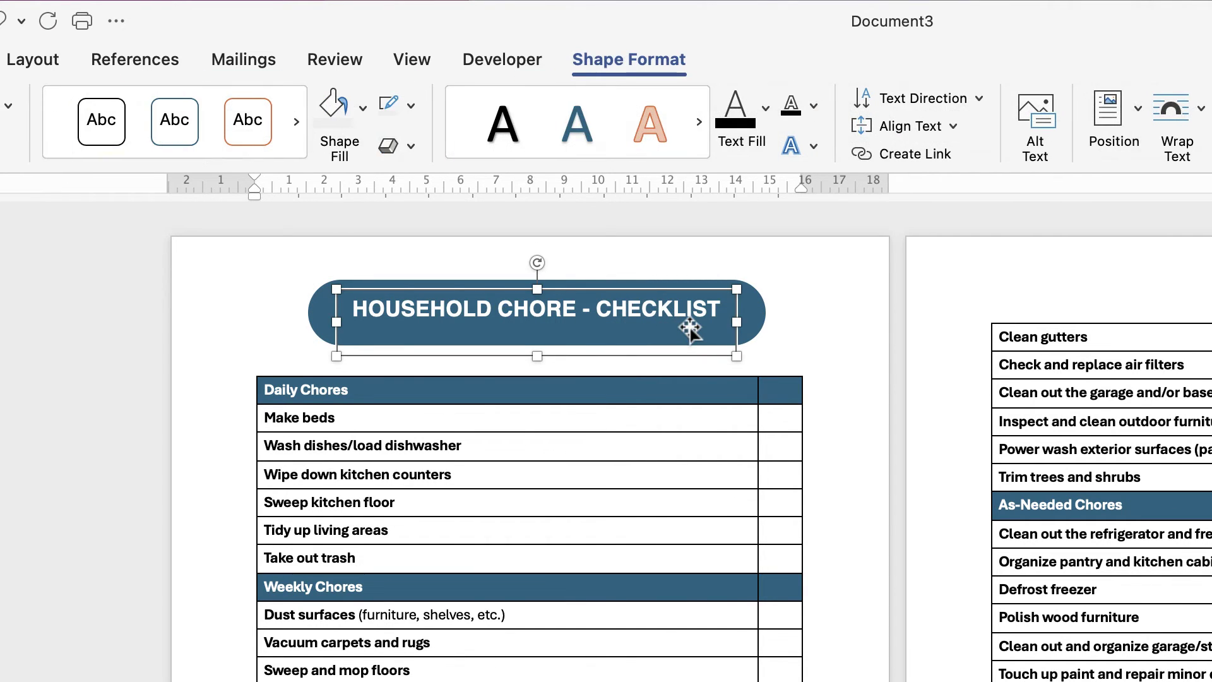
left_click_drag(689, 328, 687, 327)
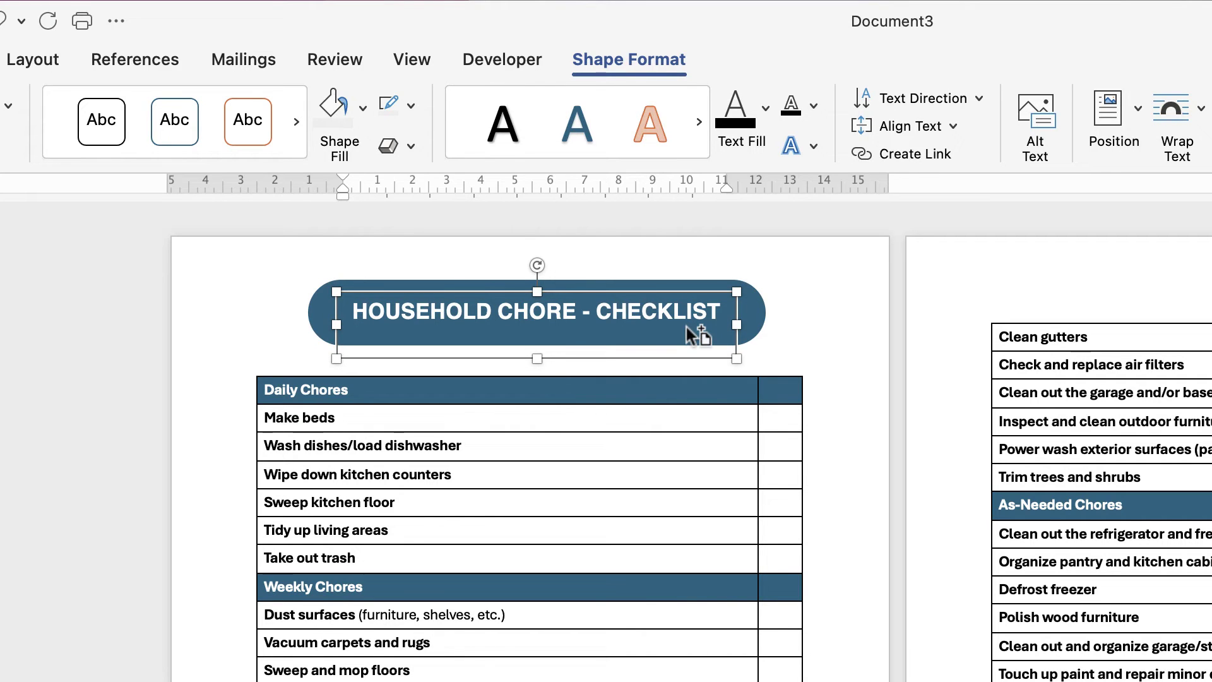
left_click(815, 311)
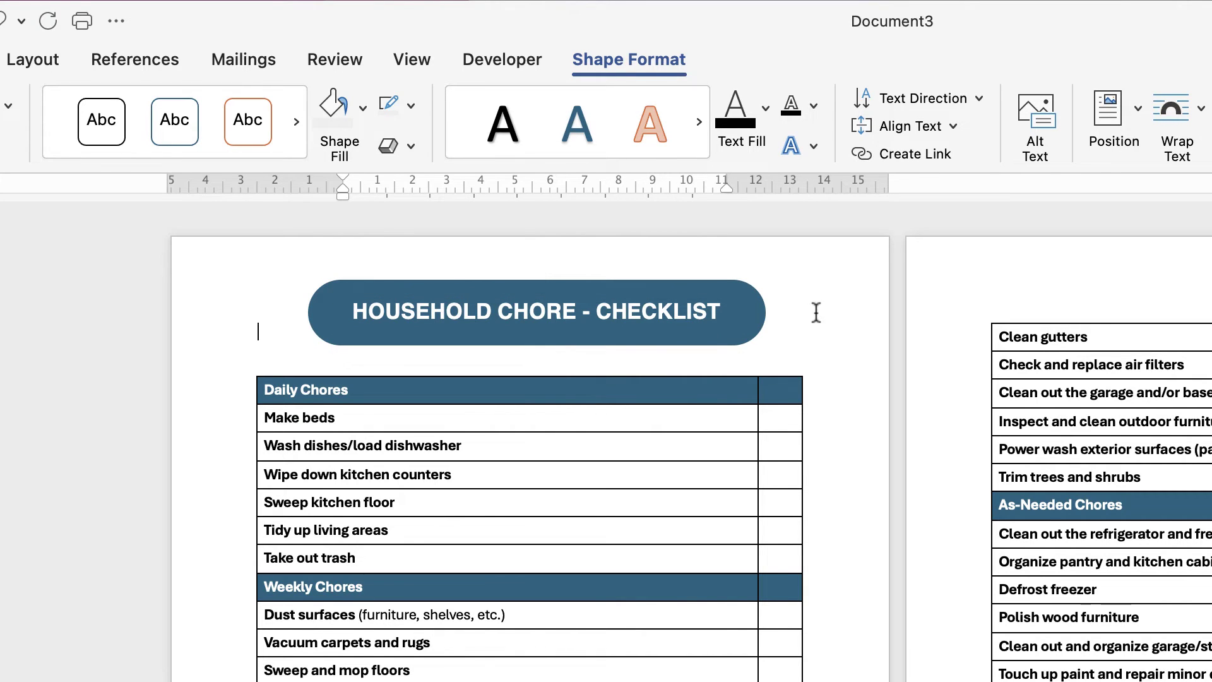
Group the title text box with the pill and centre the grouped banner on the page.
left_click(688, 311)
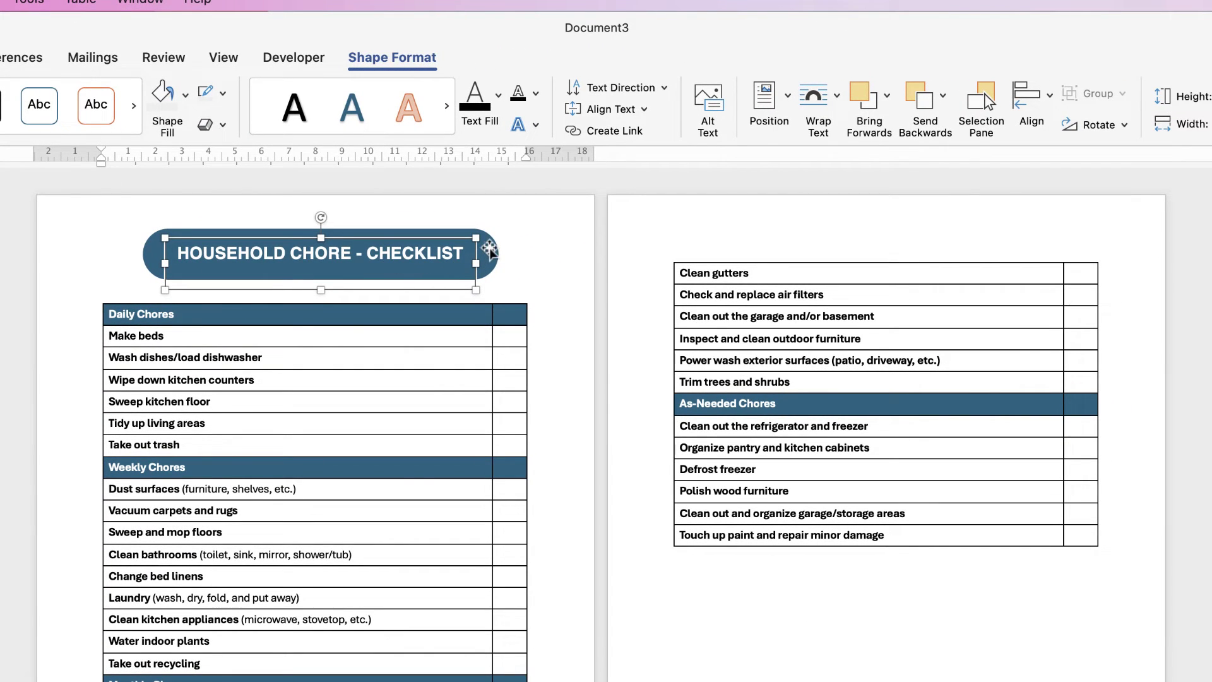
left_click(492, 250, "shift")
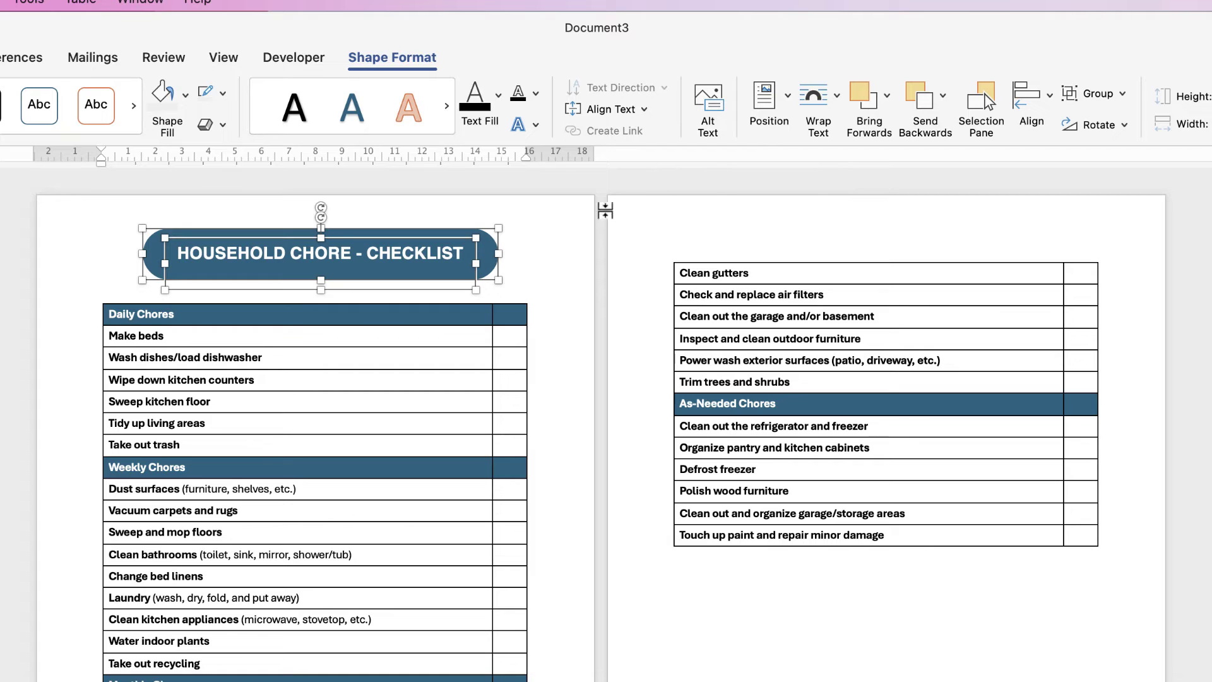
left_click(1123, 98)
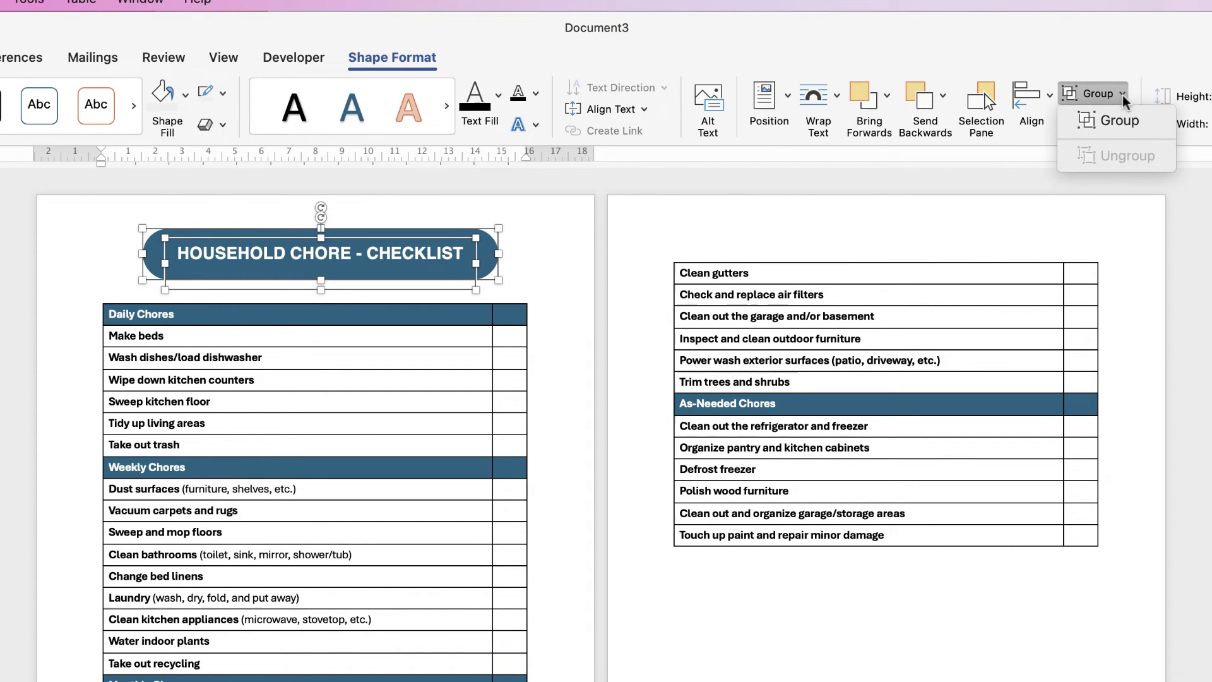
left_click(1104, 120)
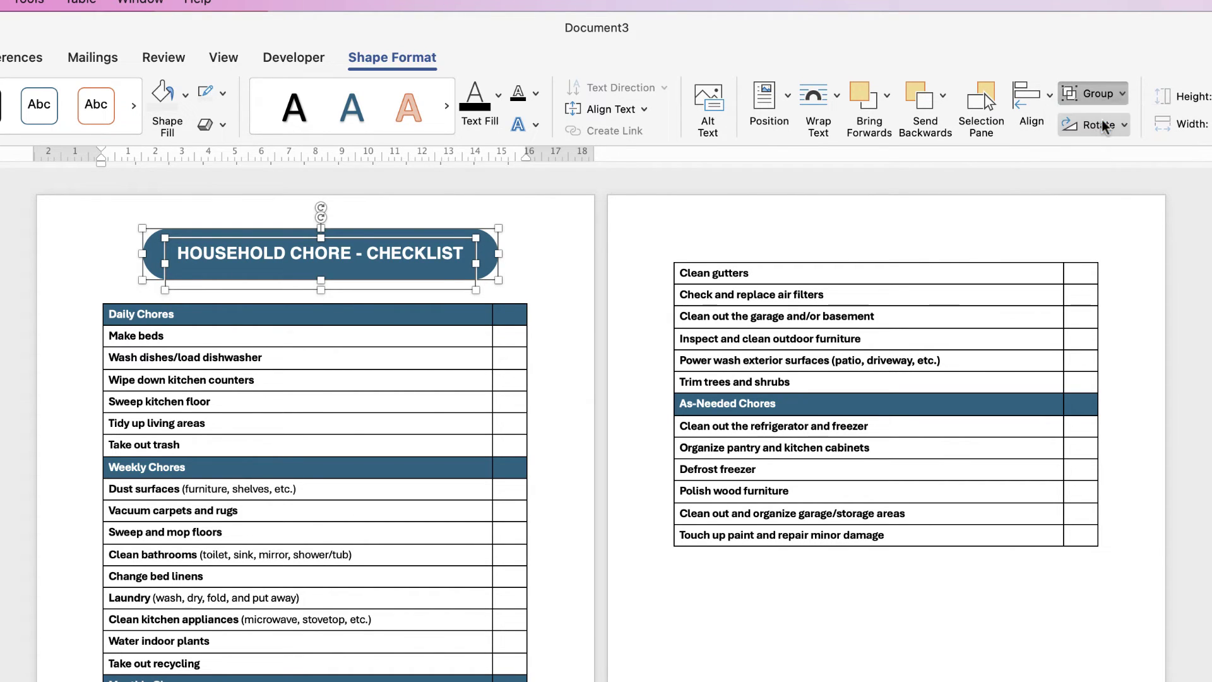
left_click(1035, 96)
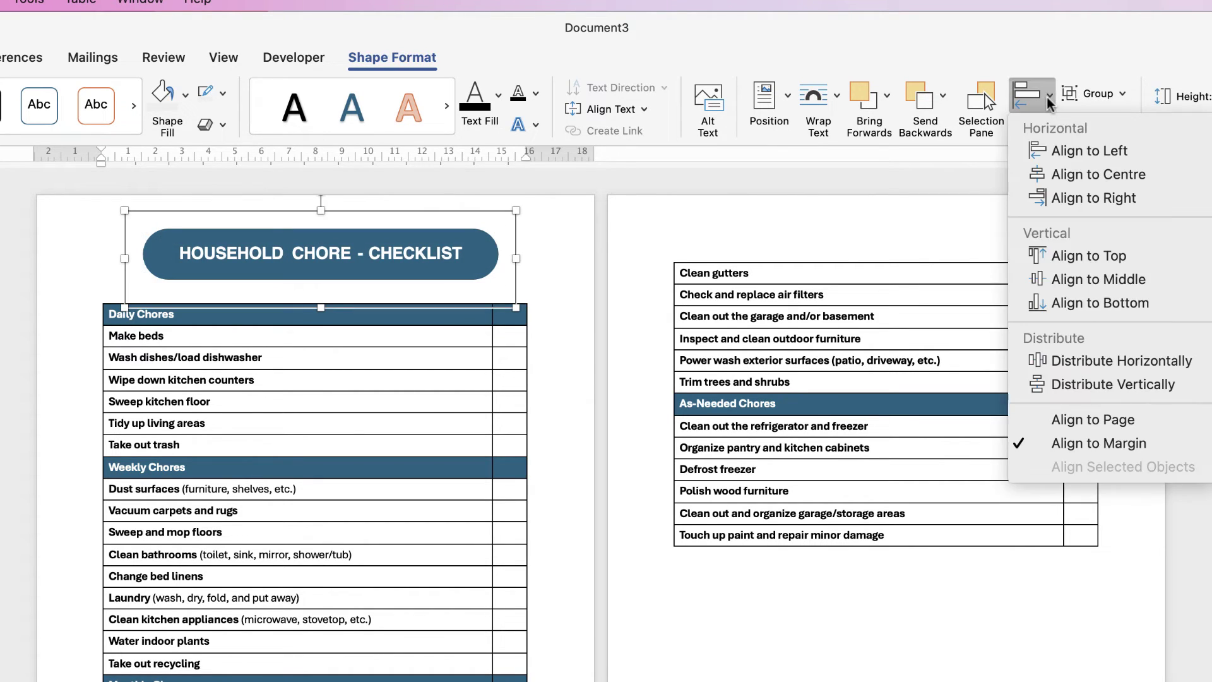
left_click(1071, 174)
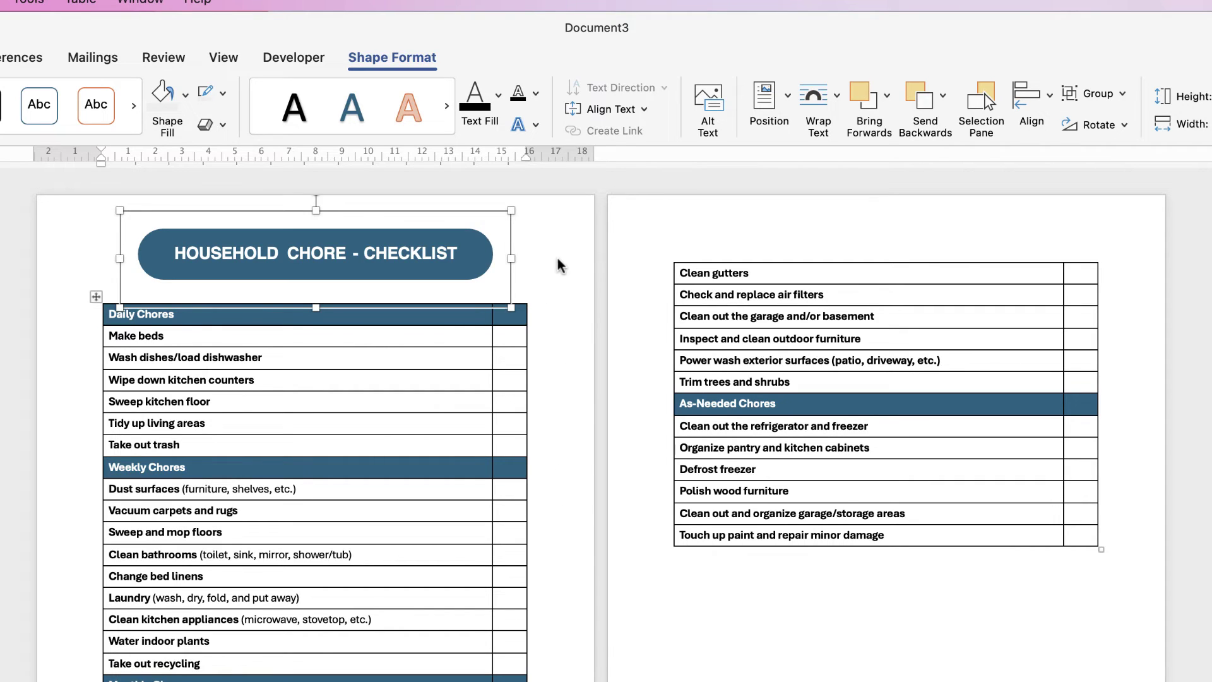
left_click(557, 314)
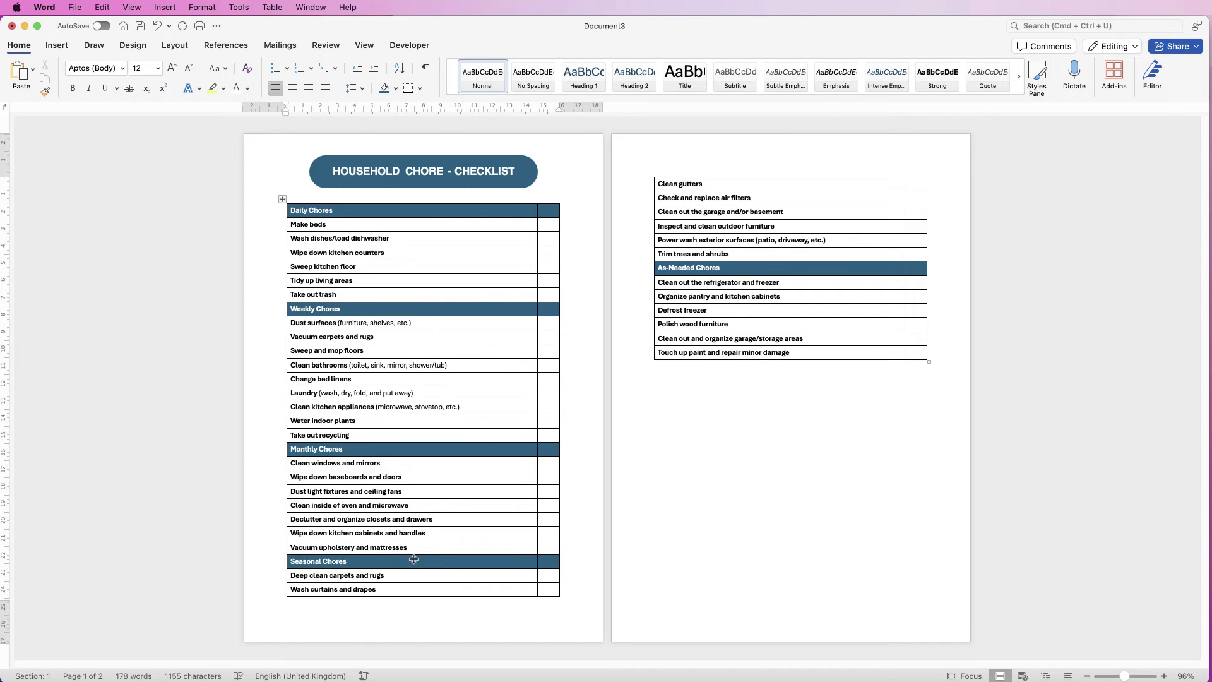
Split the table above Seasonal Chores, push it to page 2, and add blank lines above Daily Chores.
left_click(343, 566)
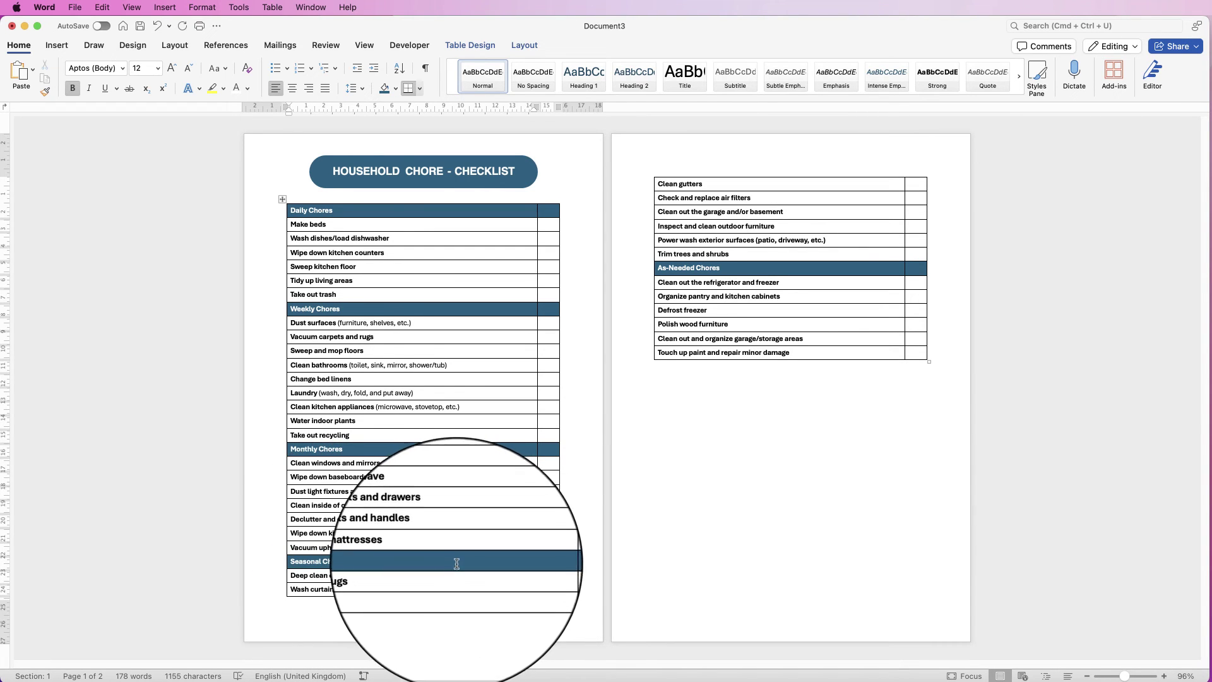
left_click(524, 45)
left_click(380, 79)
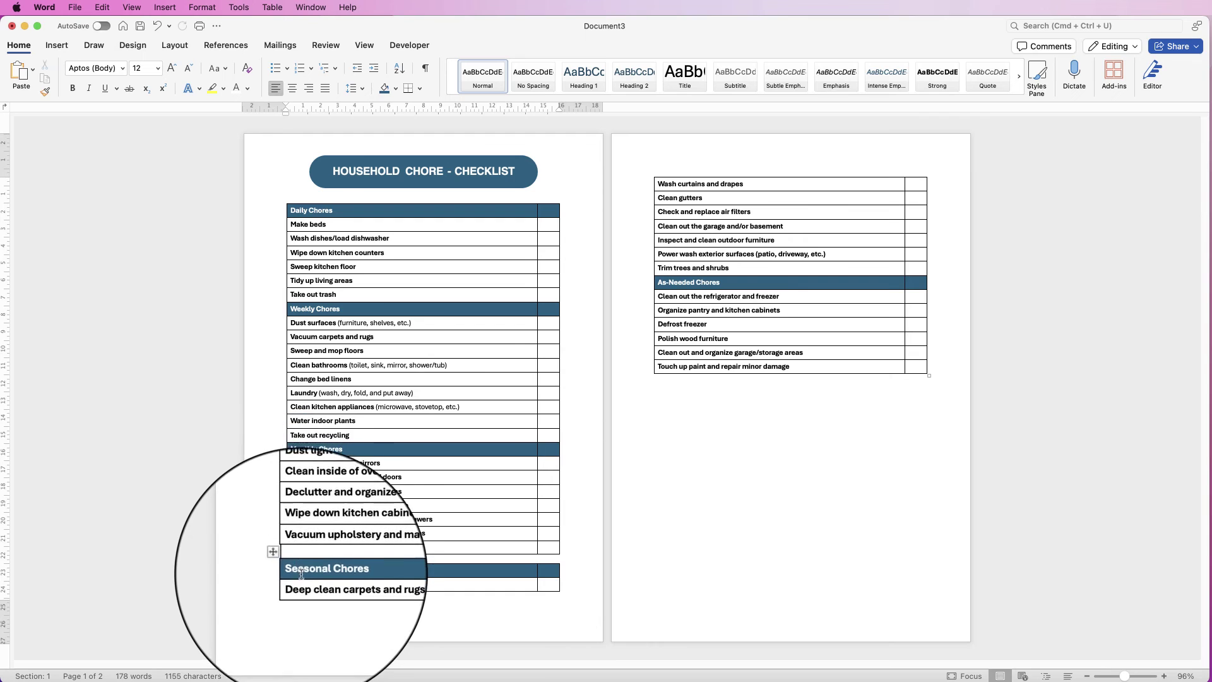
key("Return")
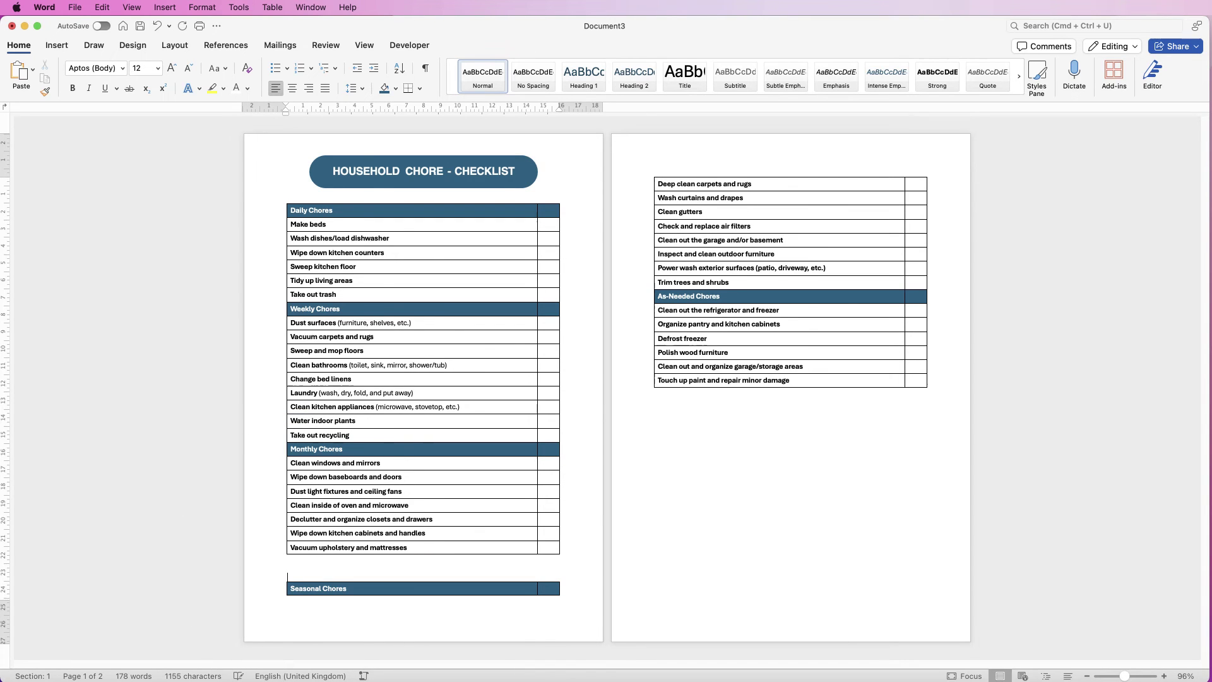
key("Return")
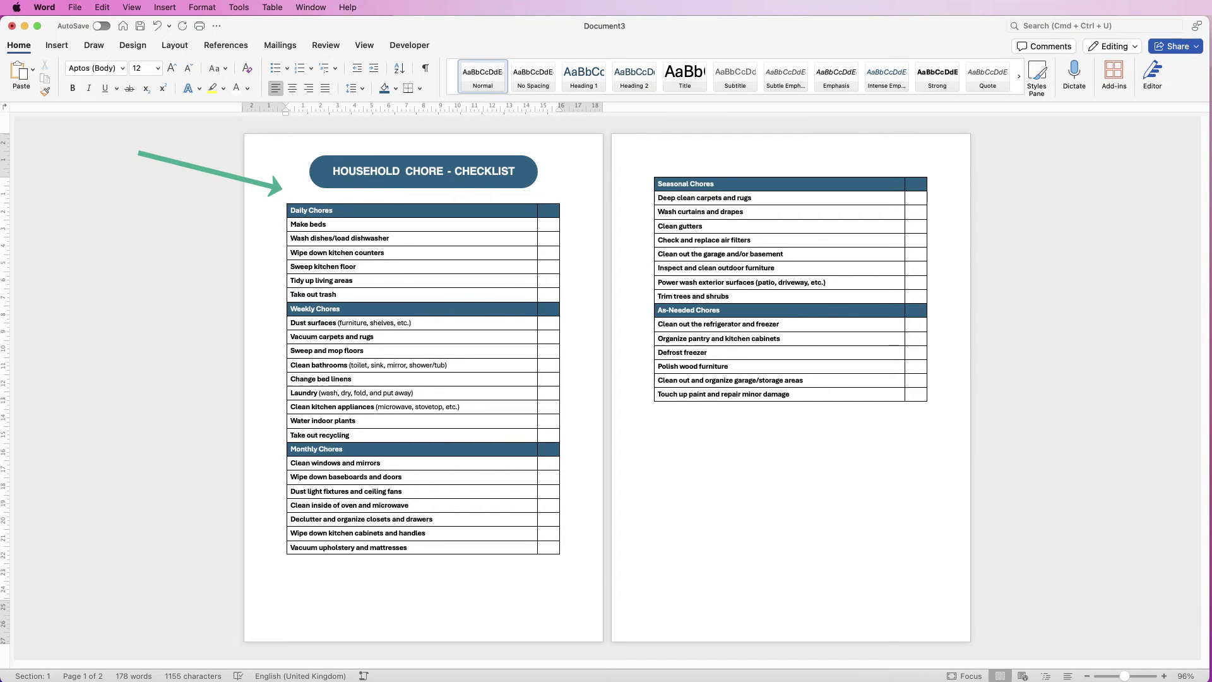
key("Return")
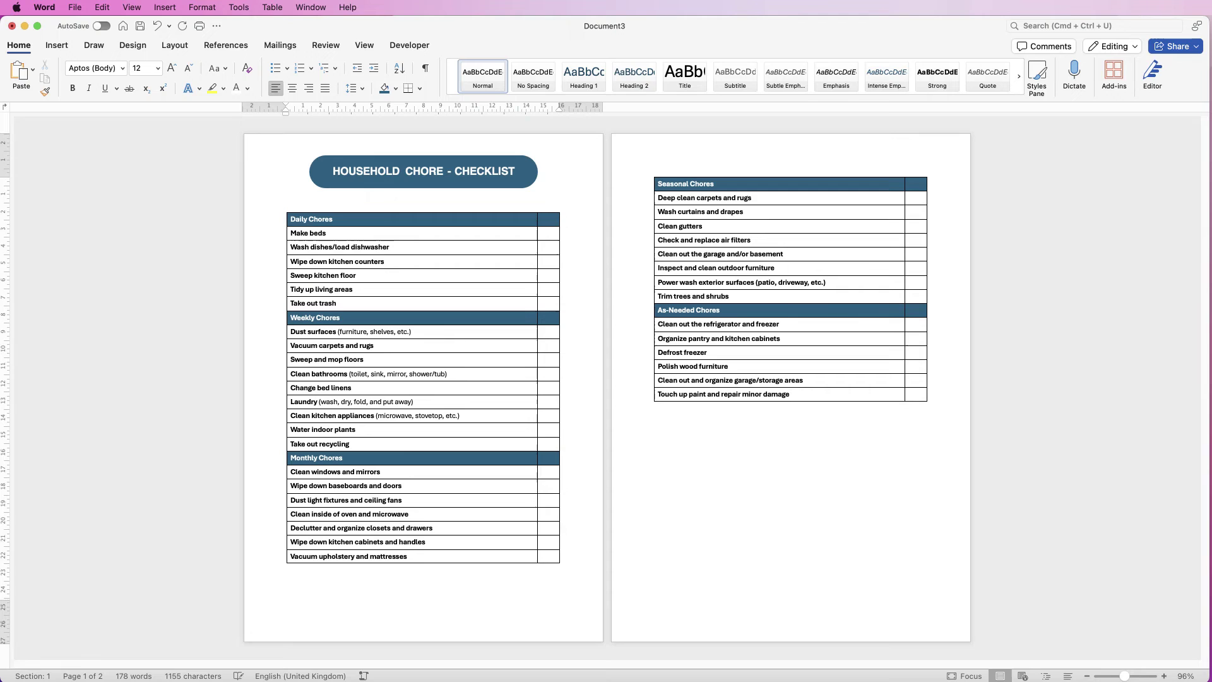
key("Return")
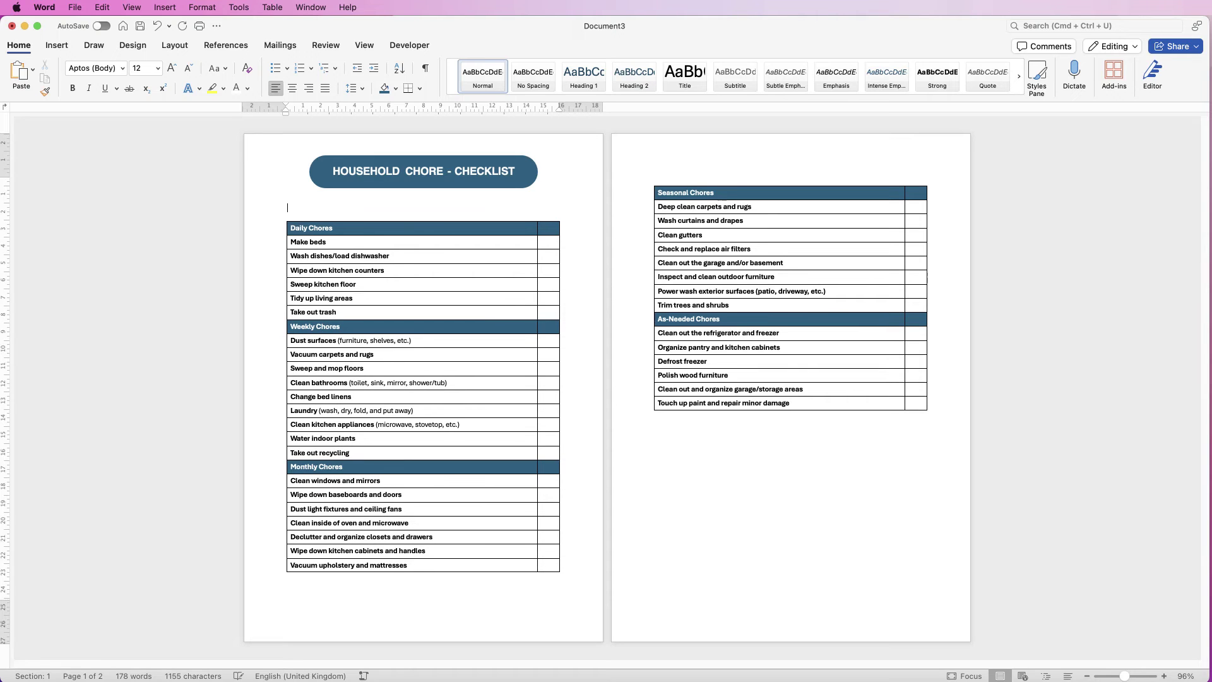
Nudge the title banner down and remove the blank lines above the Seasonal Chores table on page 2.
left_click(423, 144)
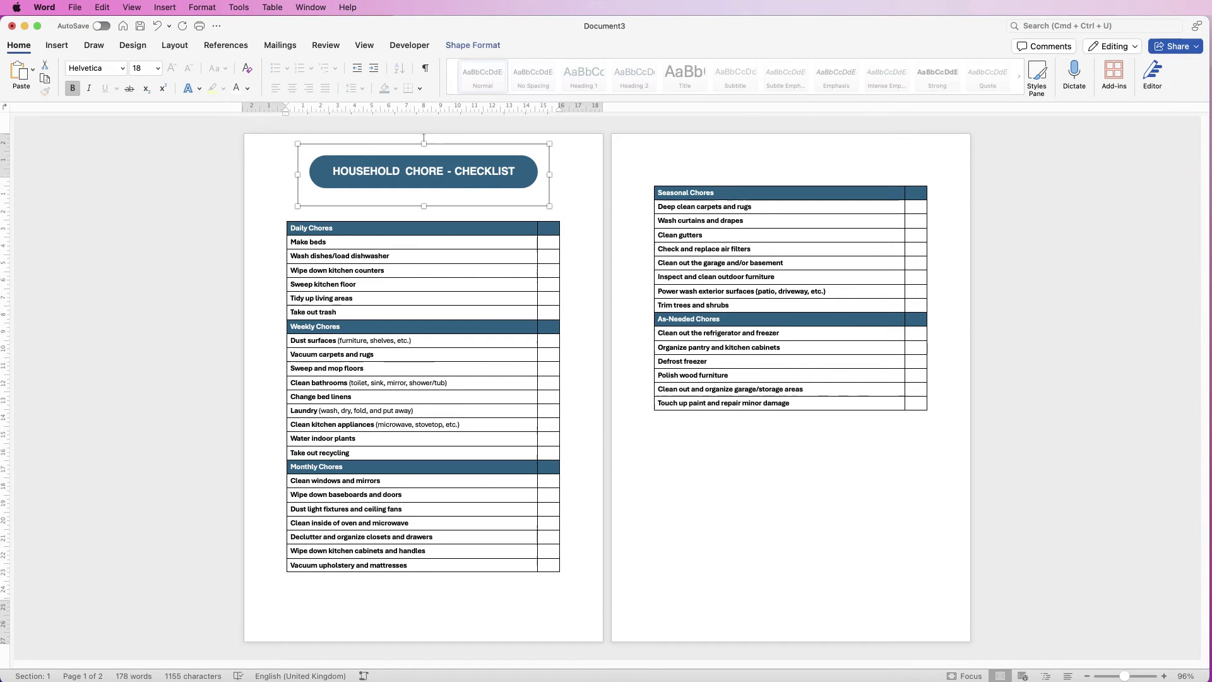
key("Down")
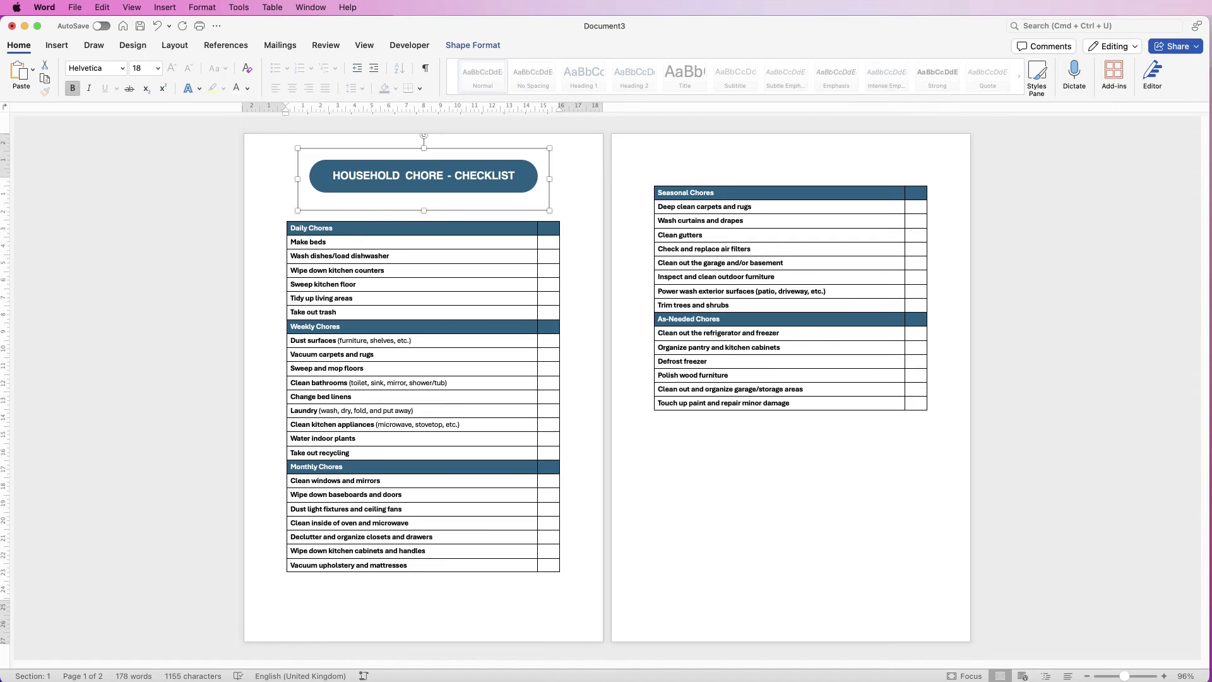
left_click(655, 178)
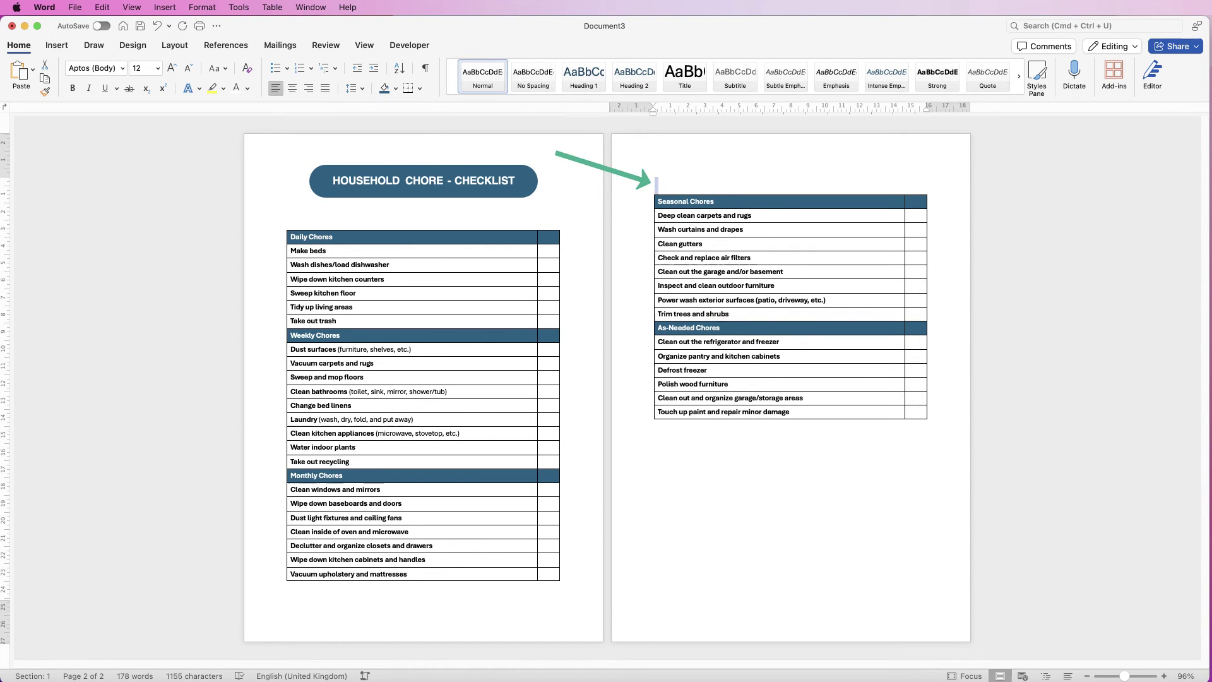
key("BackSpace")
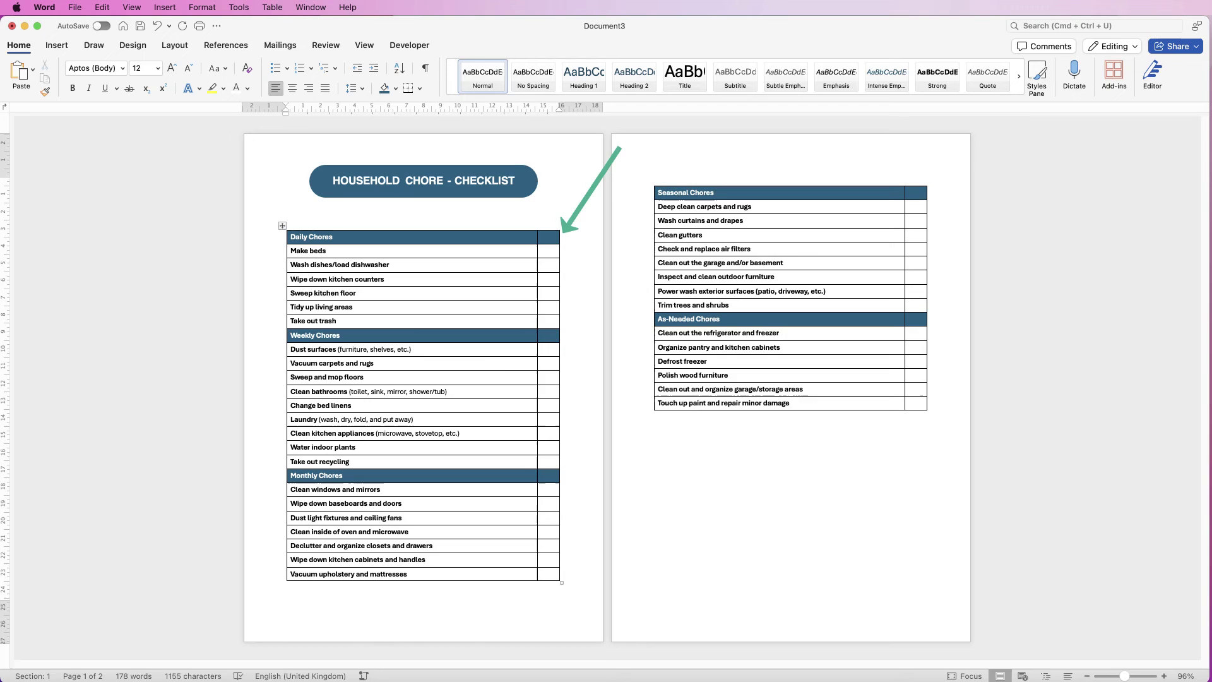
left_click(654, 181)
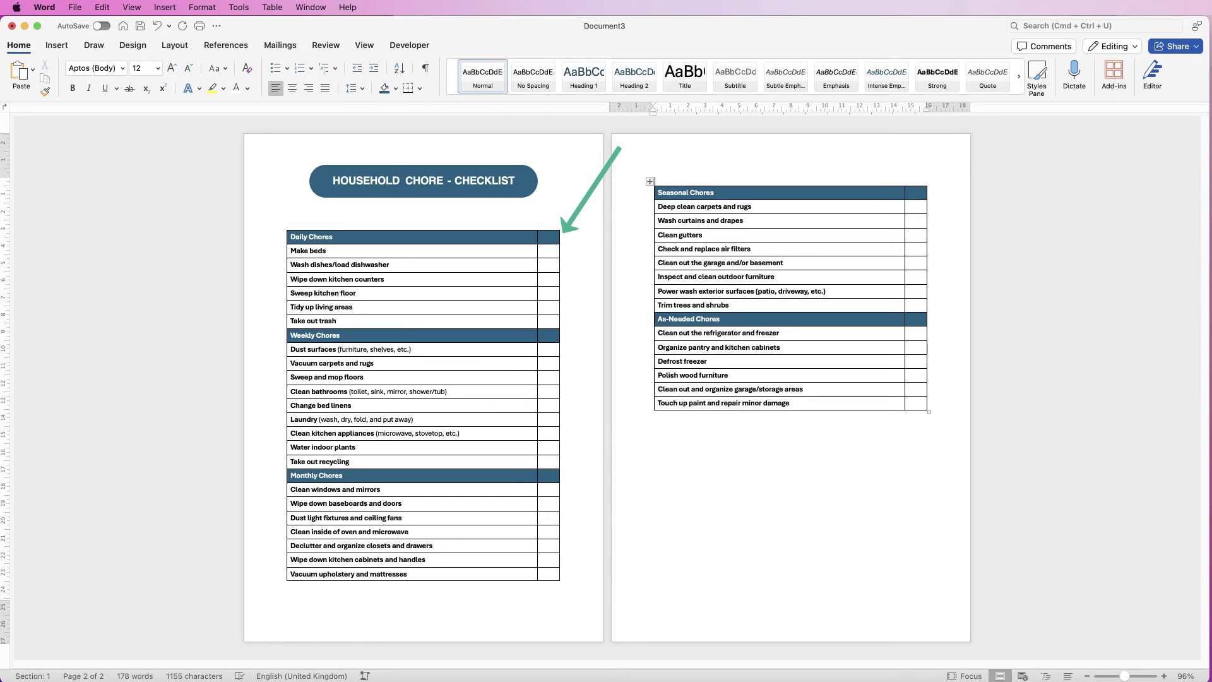
key("Return")
key("Return")
key("Return")
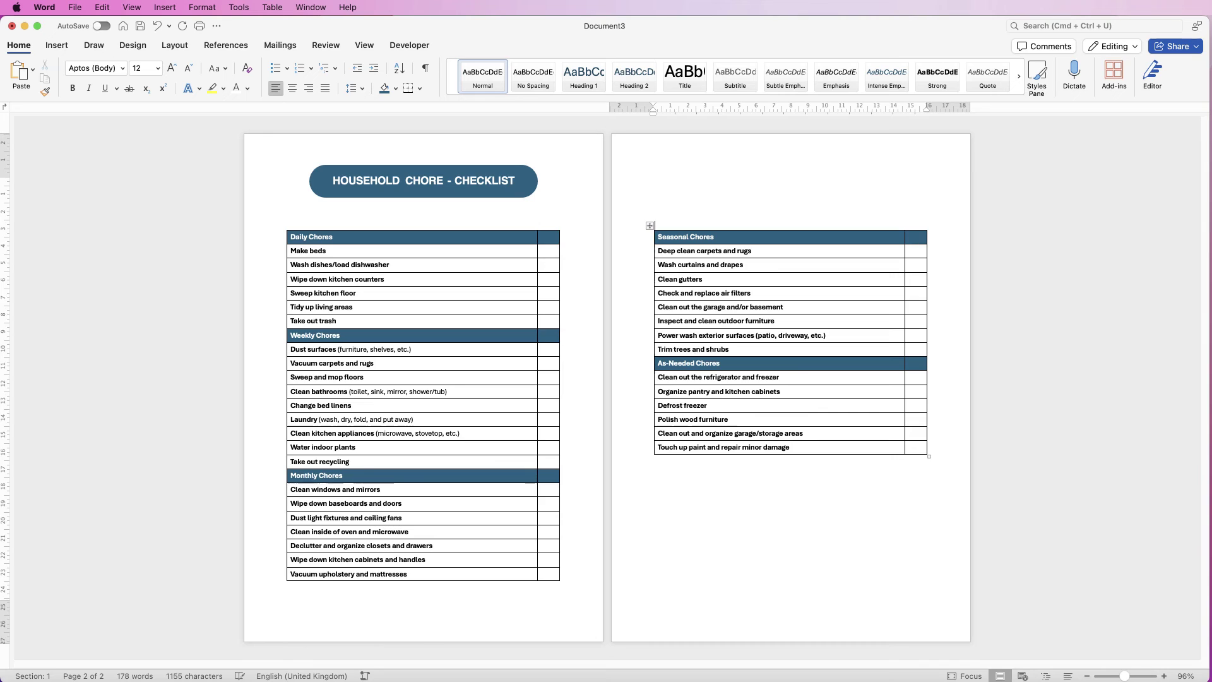
key("BackSpace")
key("BackSpace")
key("BackSpace")
key("BackSpace")
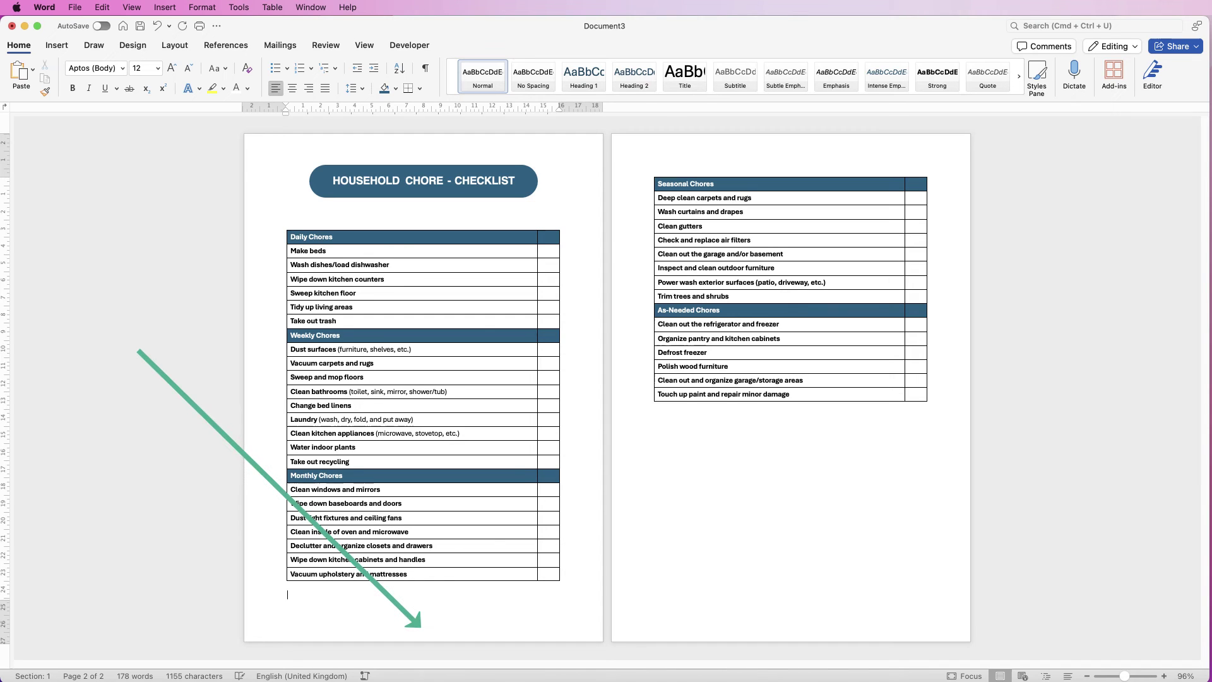
Insert footer page numbers with Centre alignment, showing 1 and 2.
double_click(416, 622)
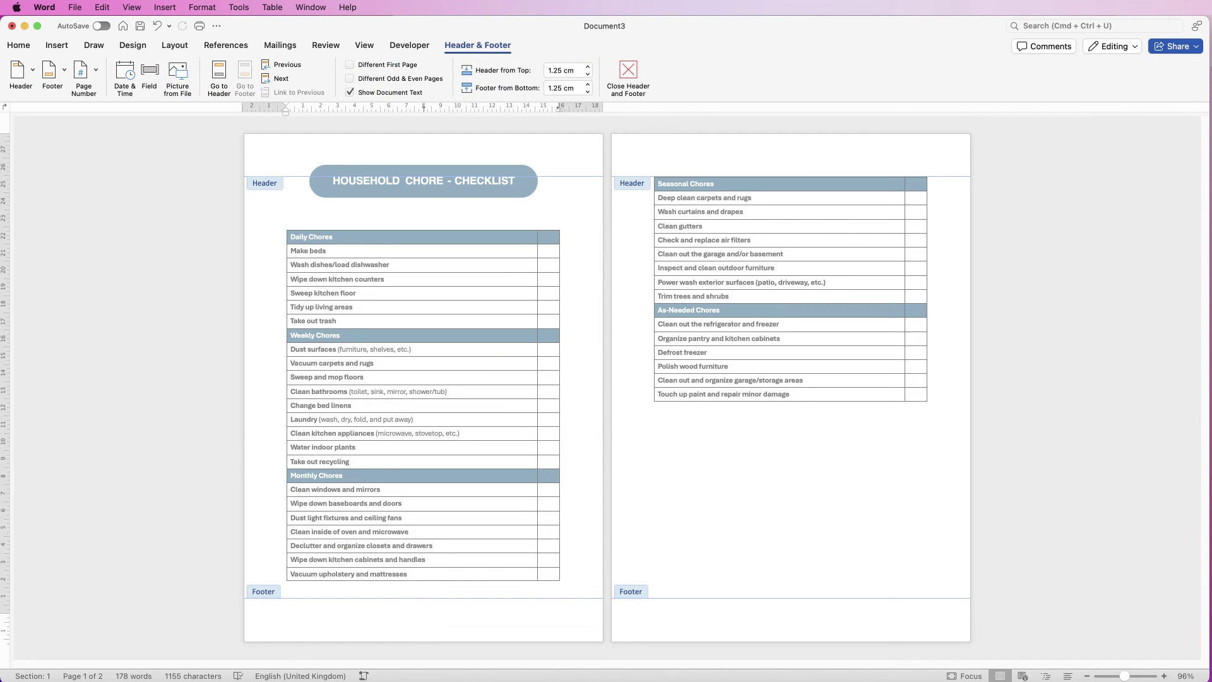
left_click(96, 70)
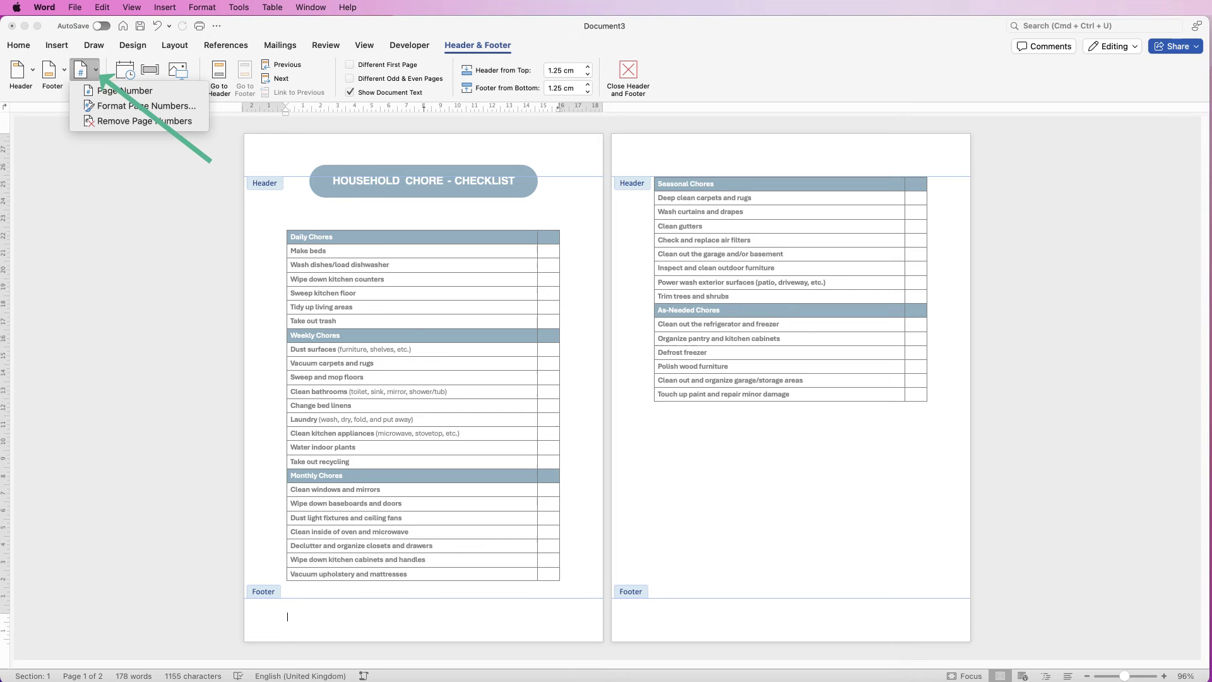
key("Return")
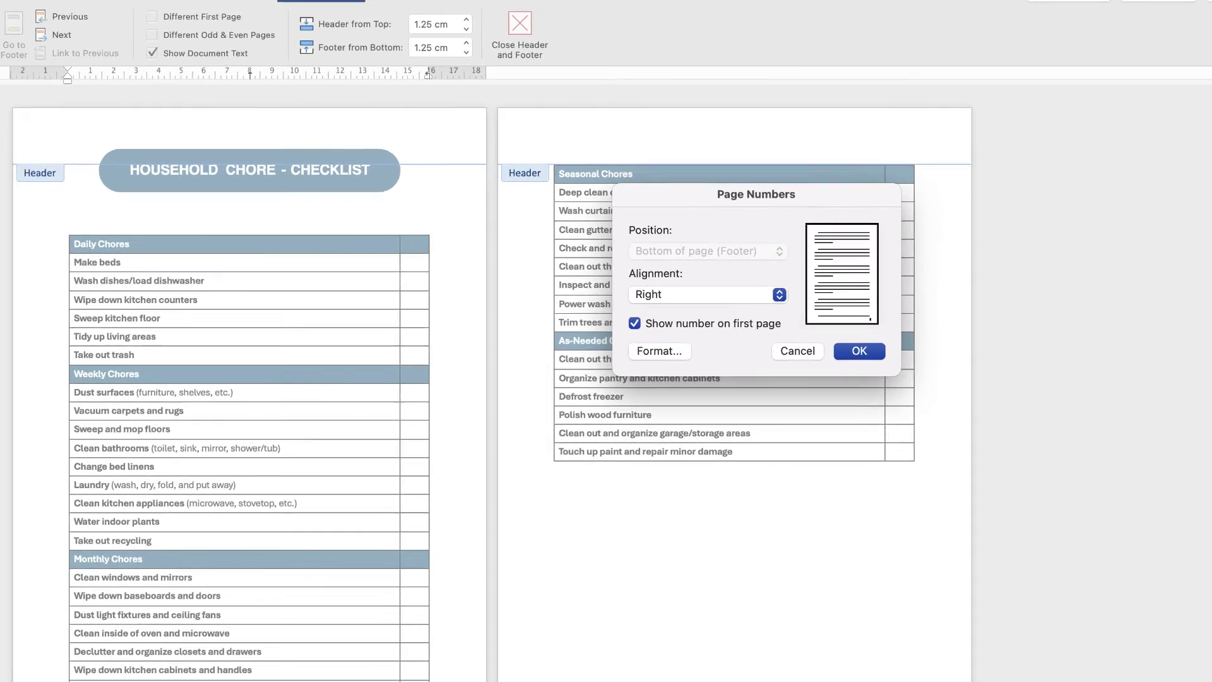
left_click(762, 276)
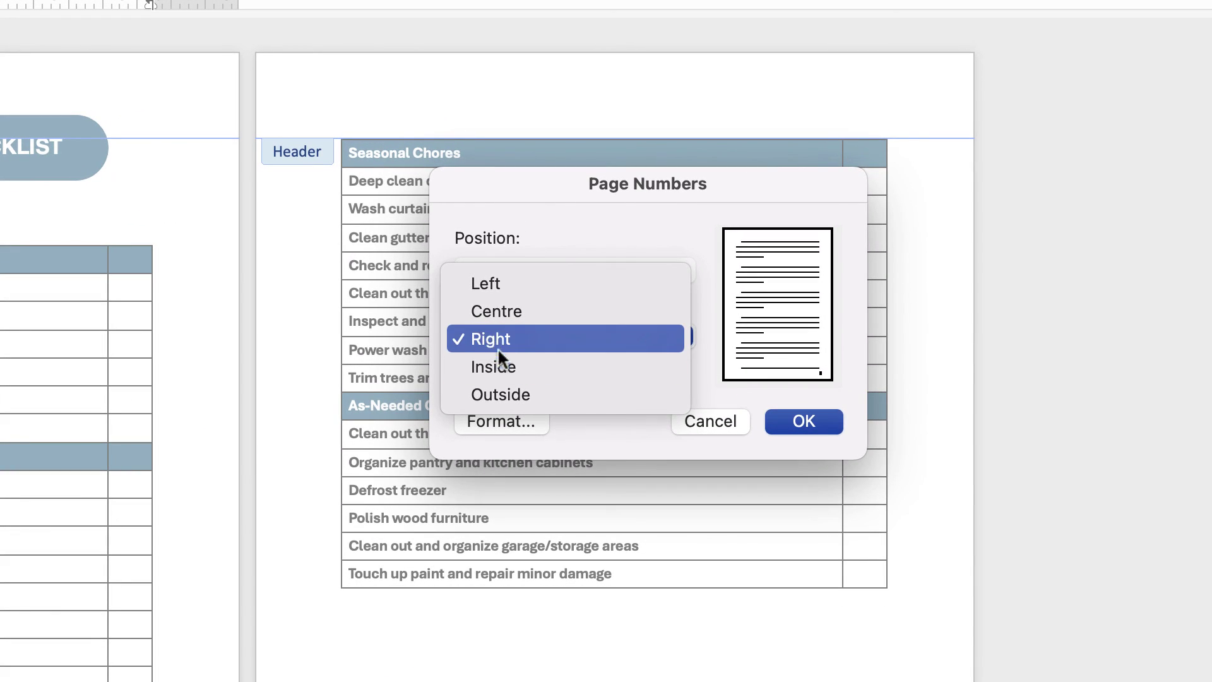
left_click(487, 310)
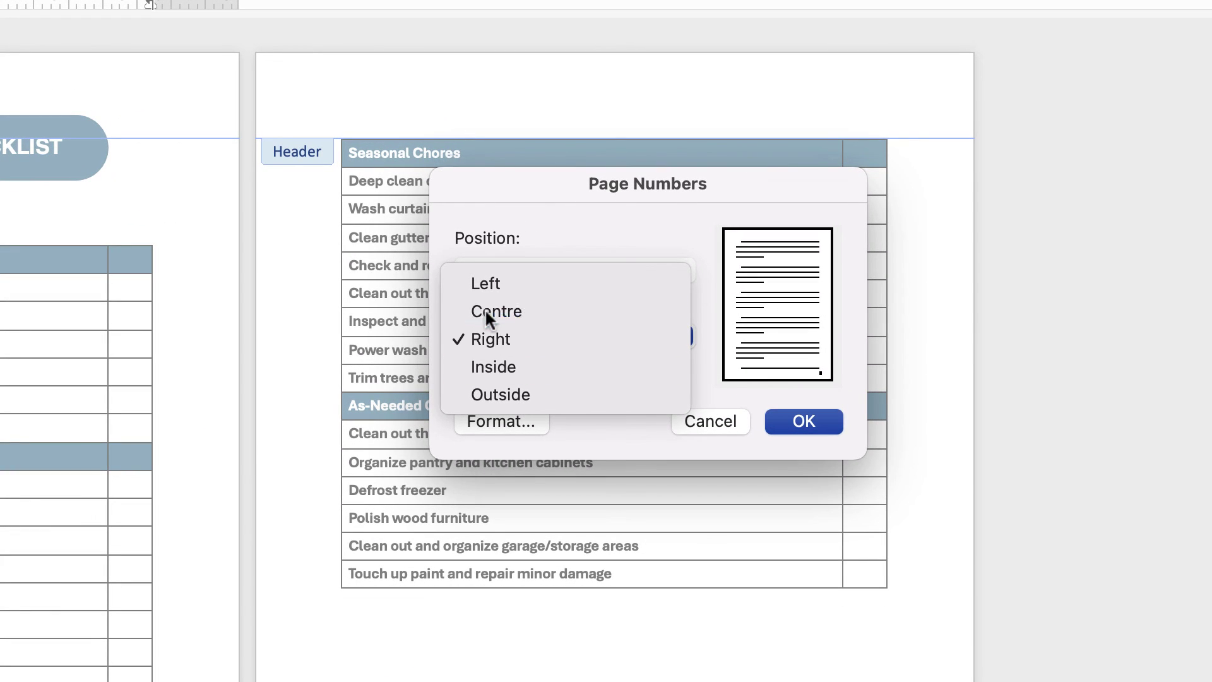
left_click(803, 421)
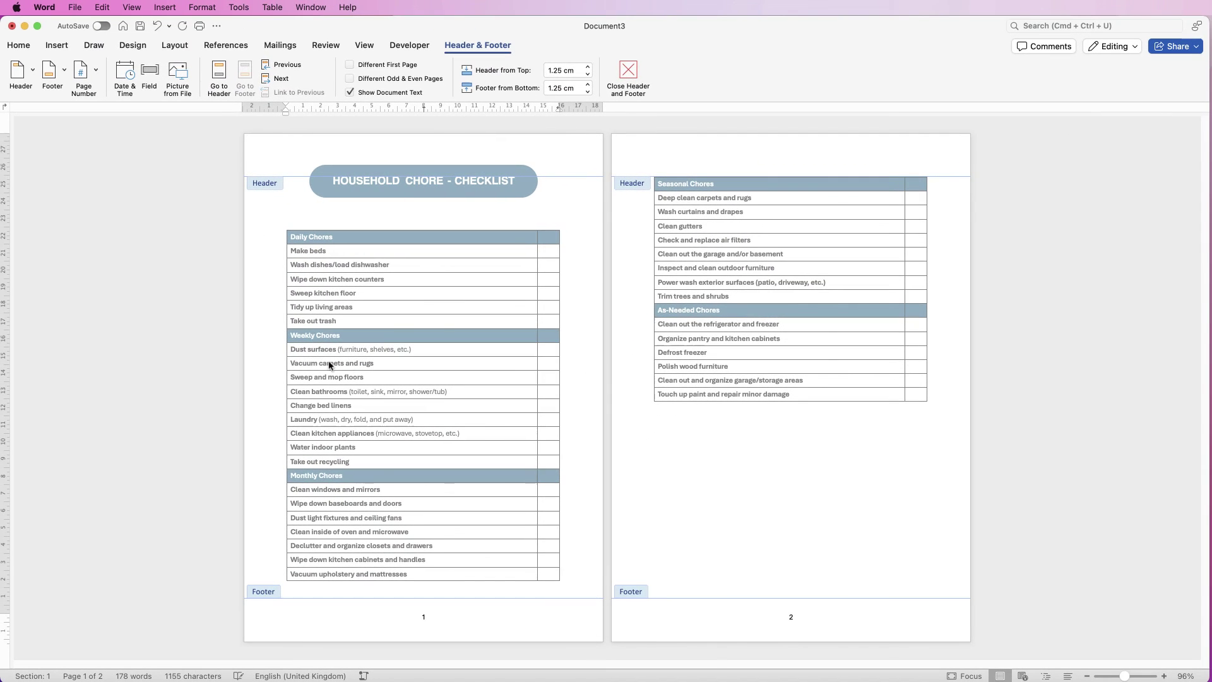
double_click(268, 362)
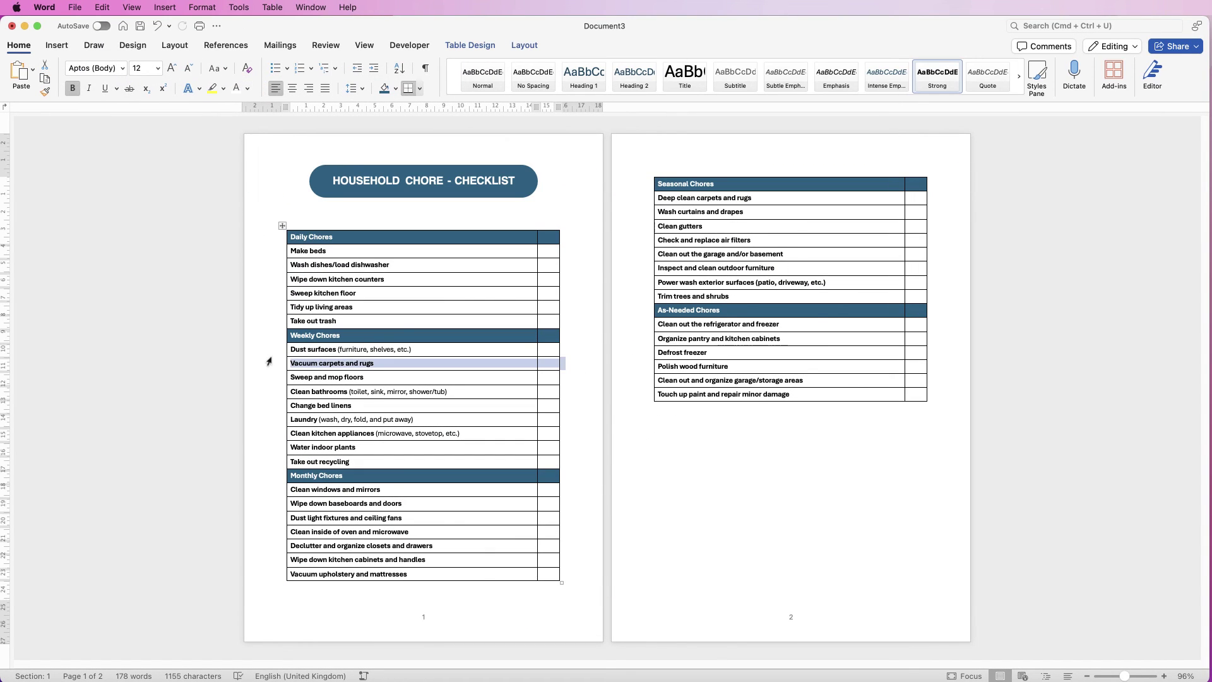
left_click(344, 212)
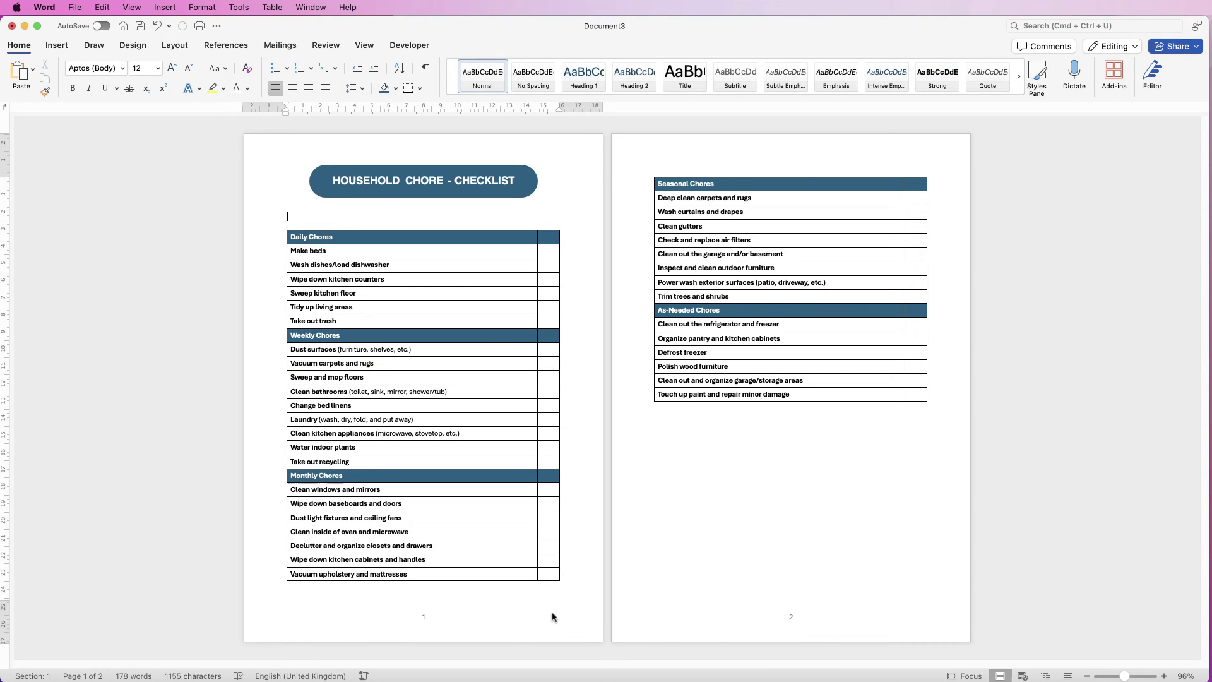
left_click(734, 503)
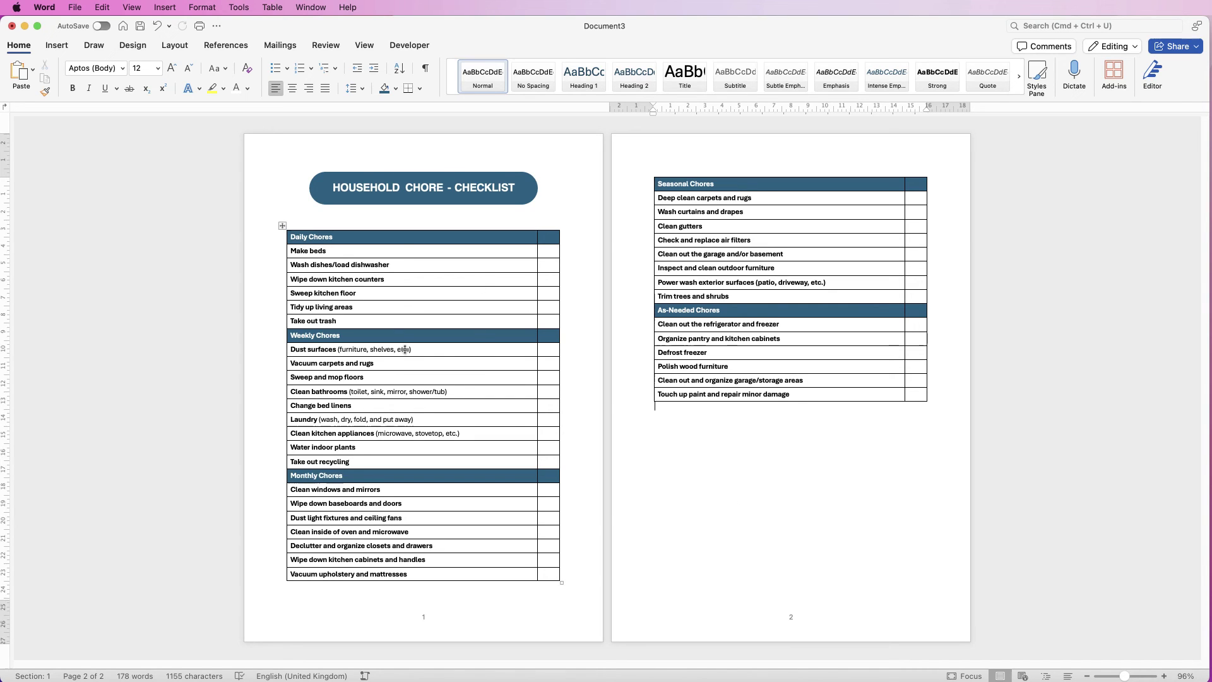
left_click(404, 377)
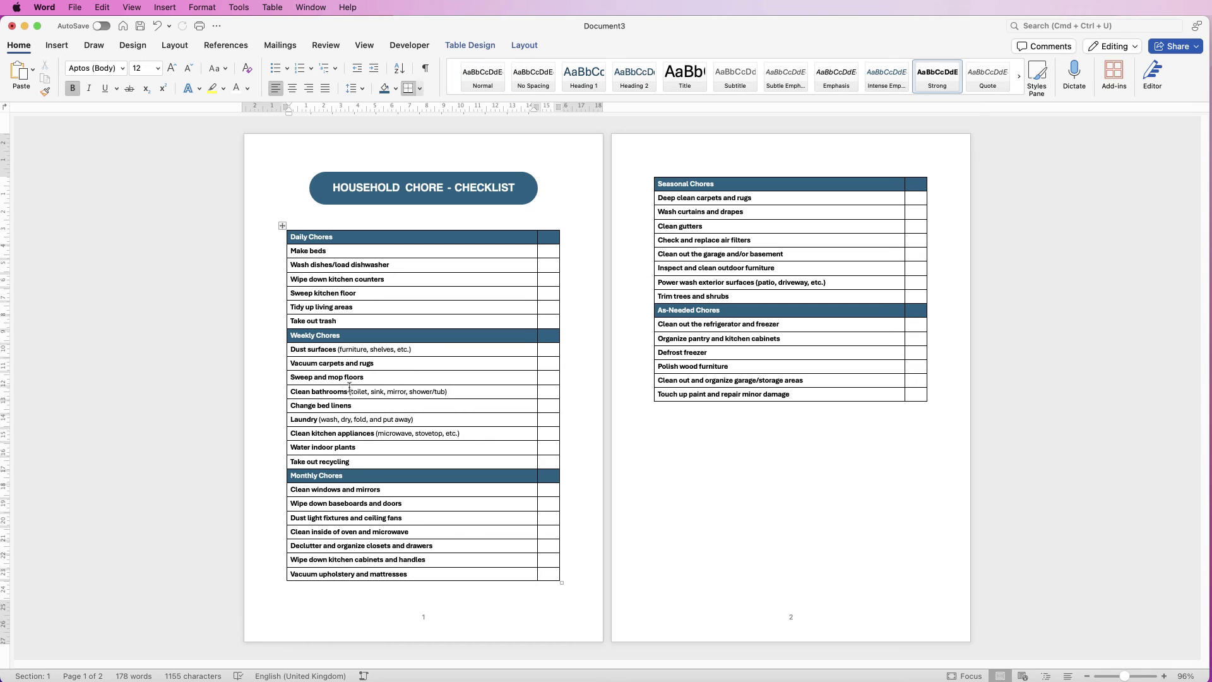
left_click(522, 48)
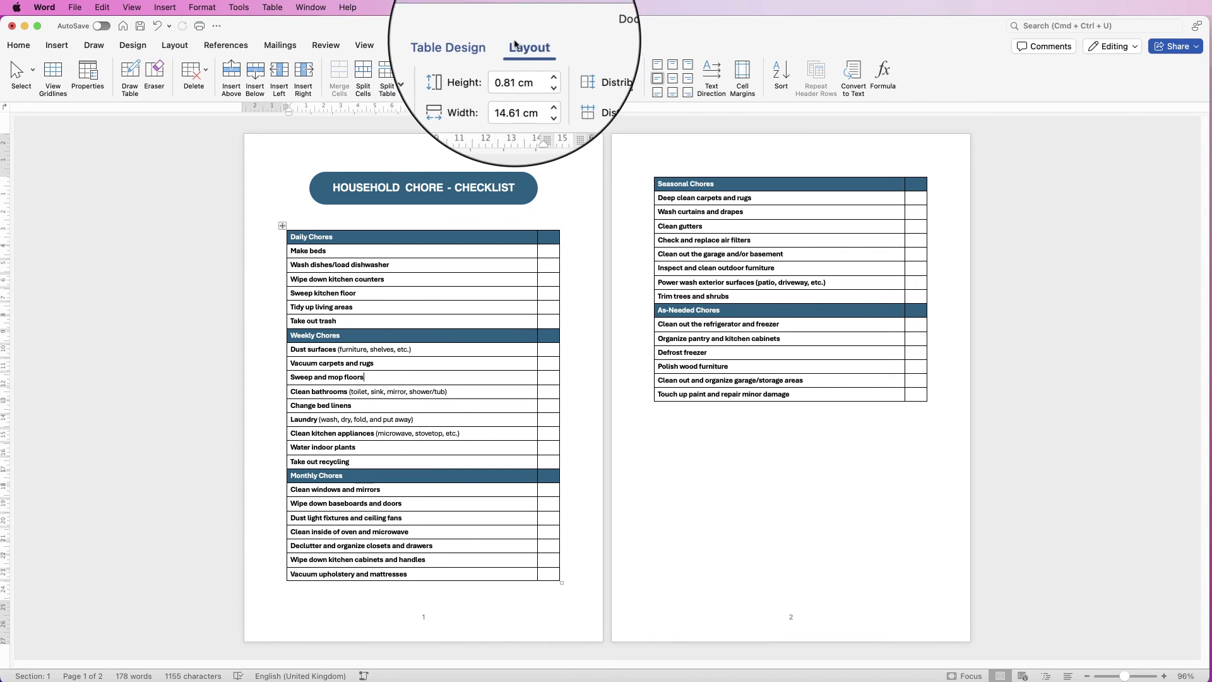
left_click(232, 72)
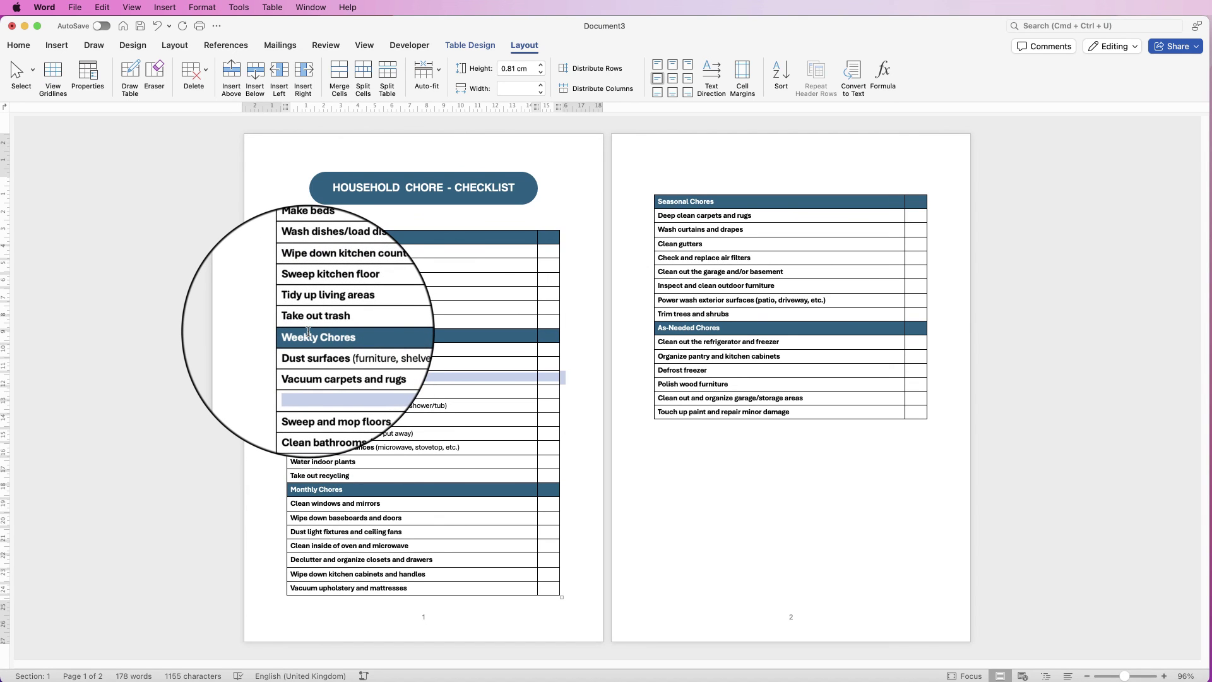
key("super+z")
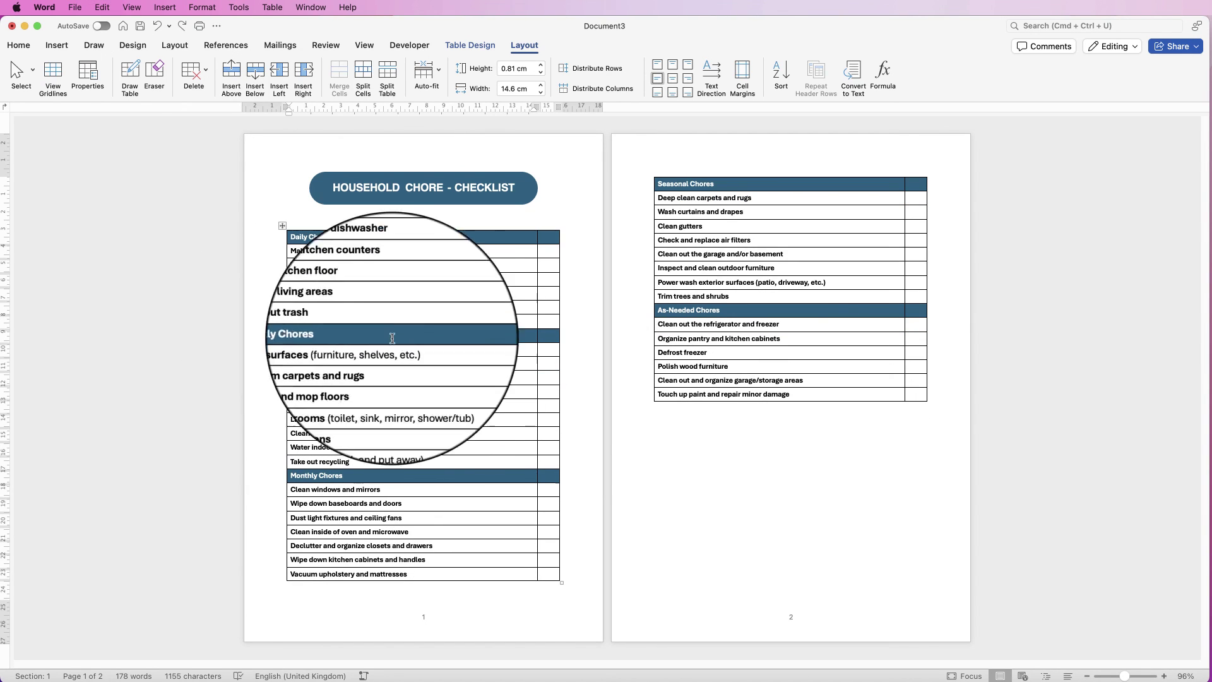
left_click(547, 378, "shift")
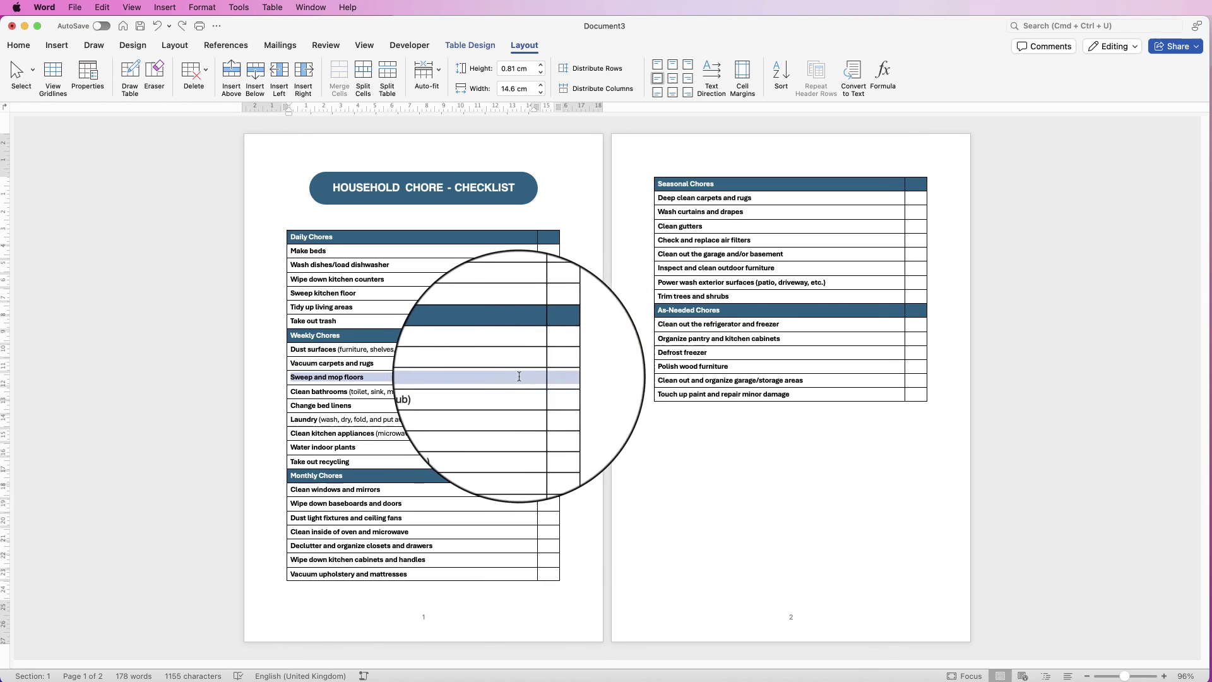
right_click(396, 376)
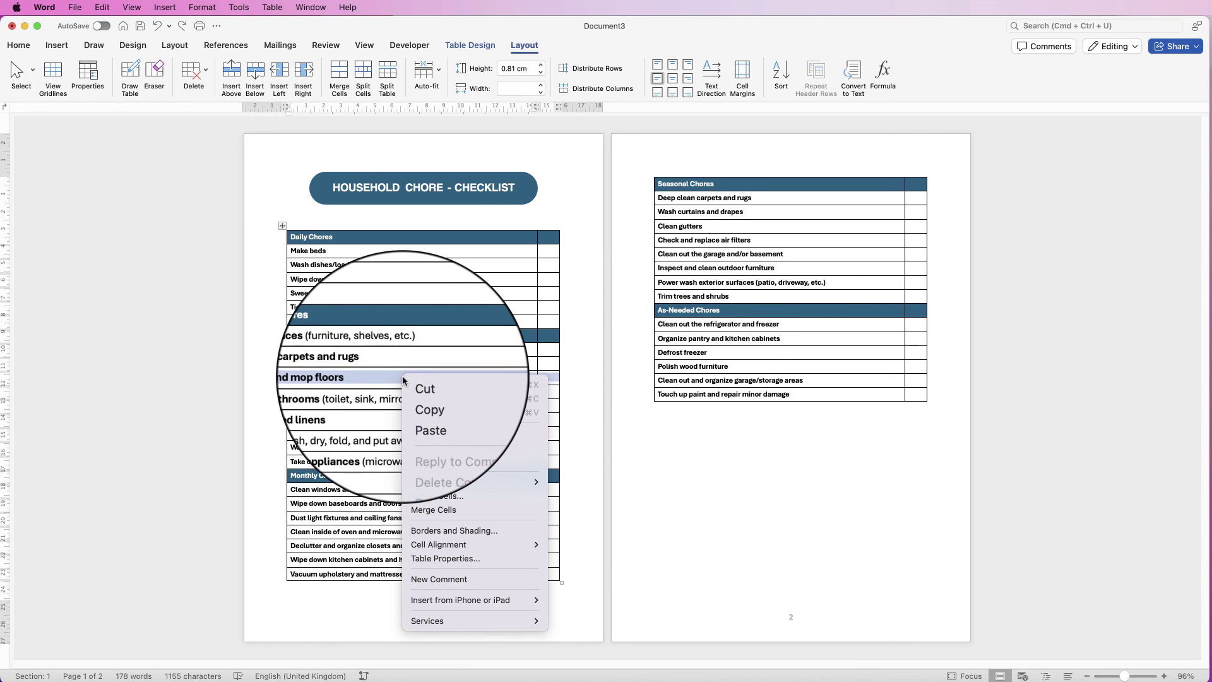
left_click(446, 496)
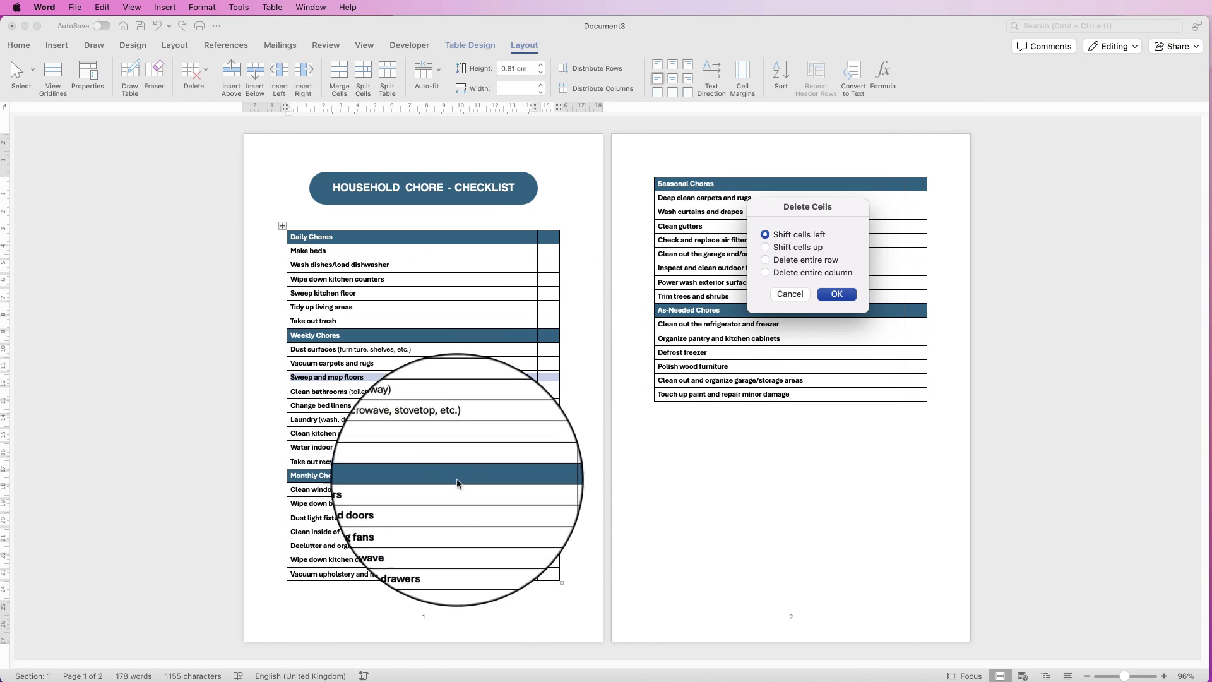
left_click(827, 294)
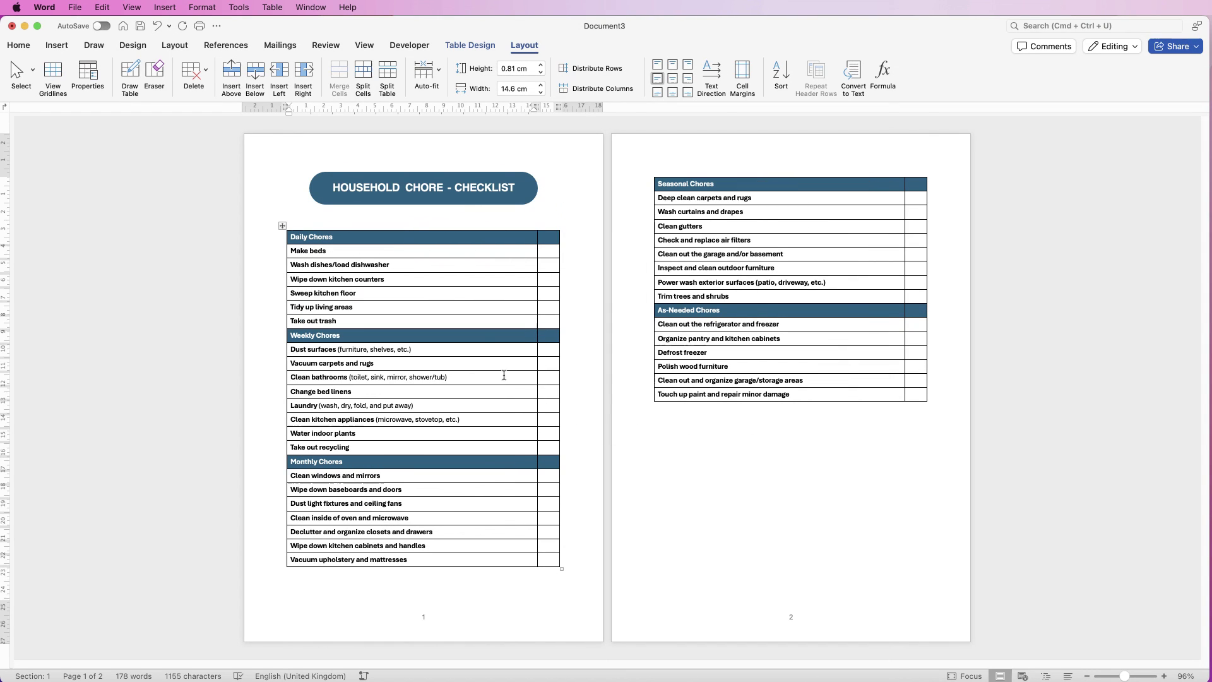
key("super+z")
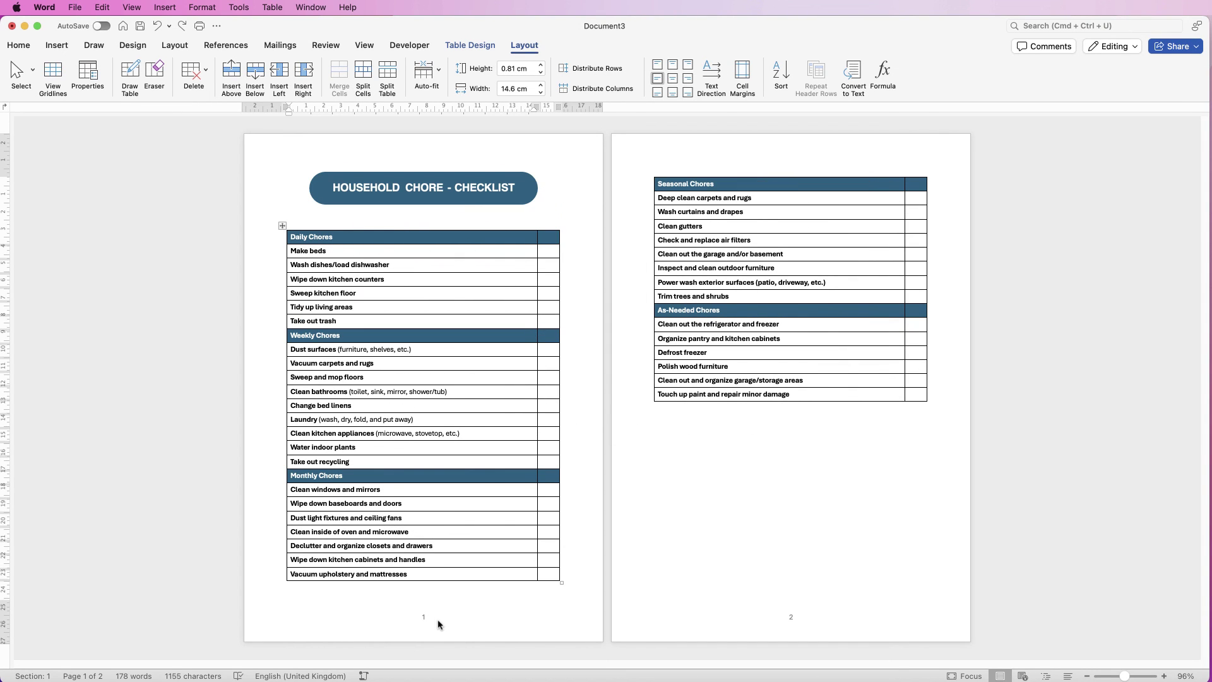